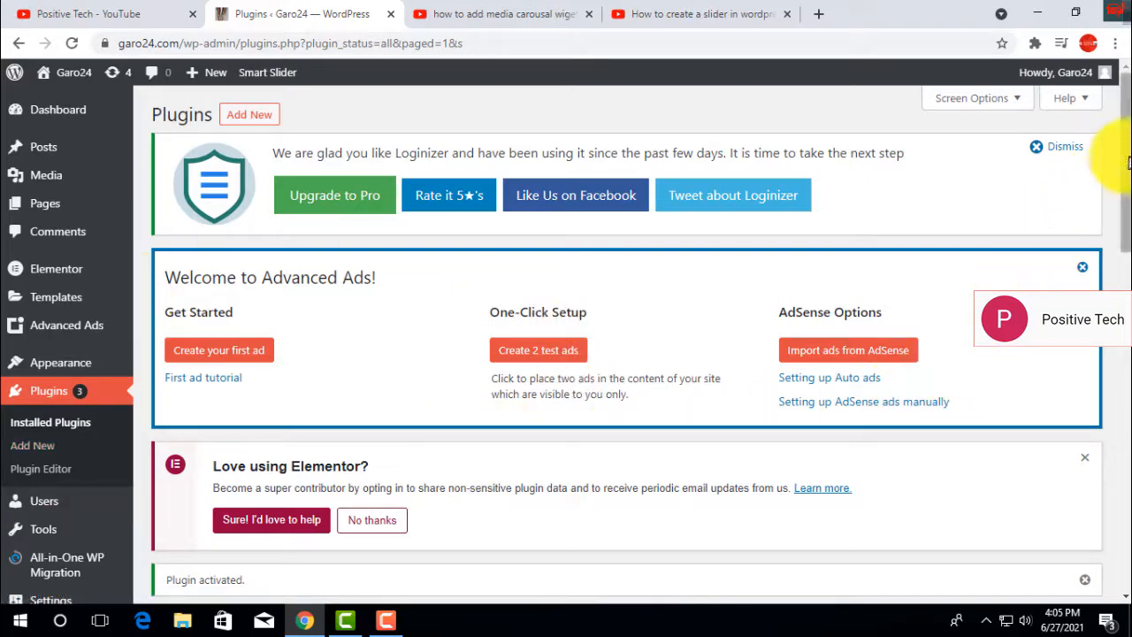
Open the site's Home page from the Pages list for editing with Elementor.
drag(1128, 162, 1127, 467)
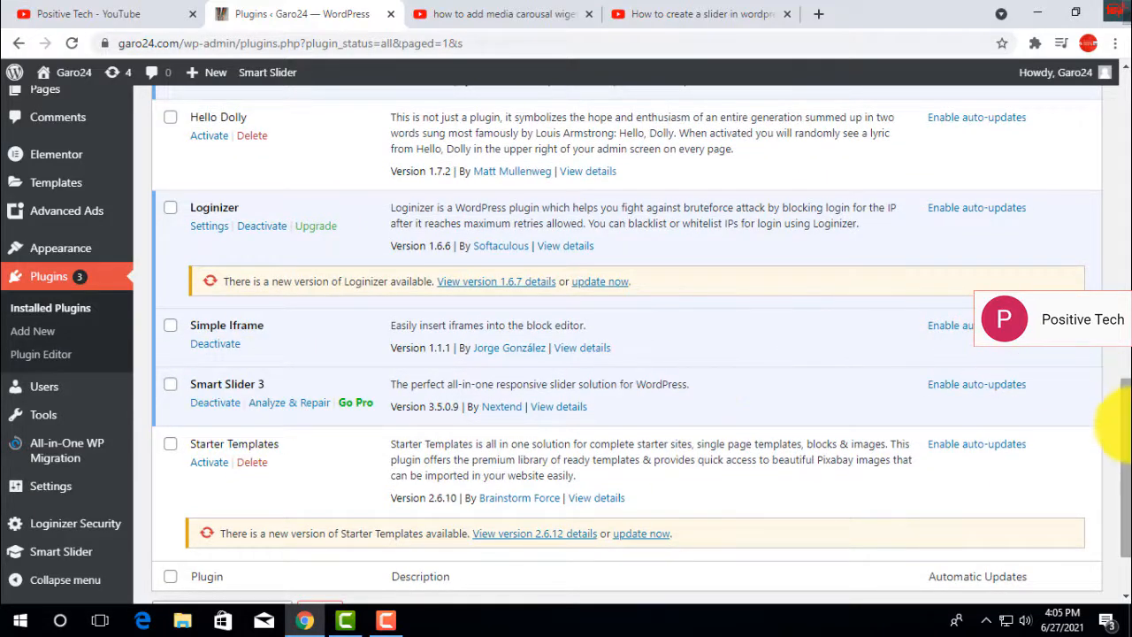
drag(1124, 425, 1122, 133)
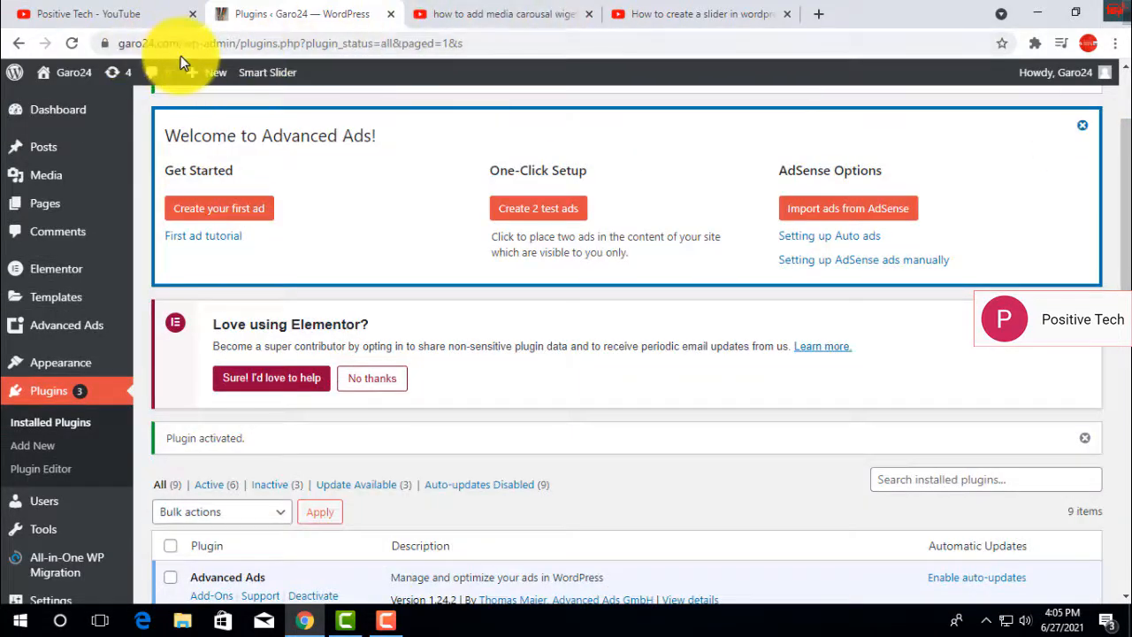
mouse_move(49, 155)
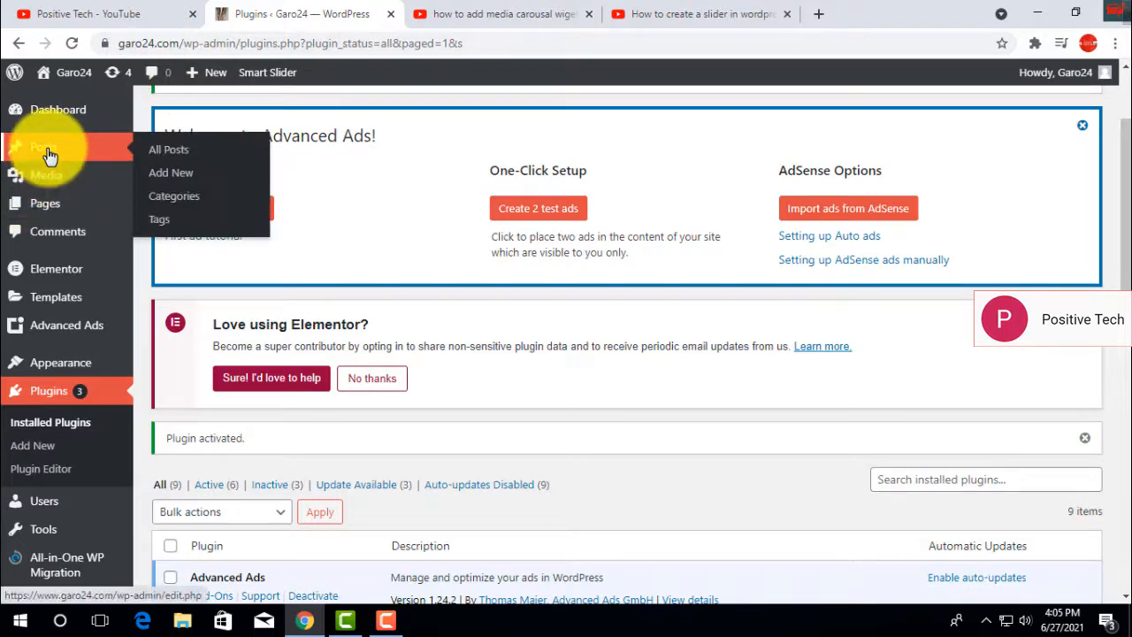
click(37, 207)
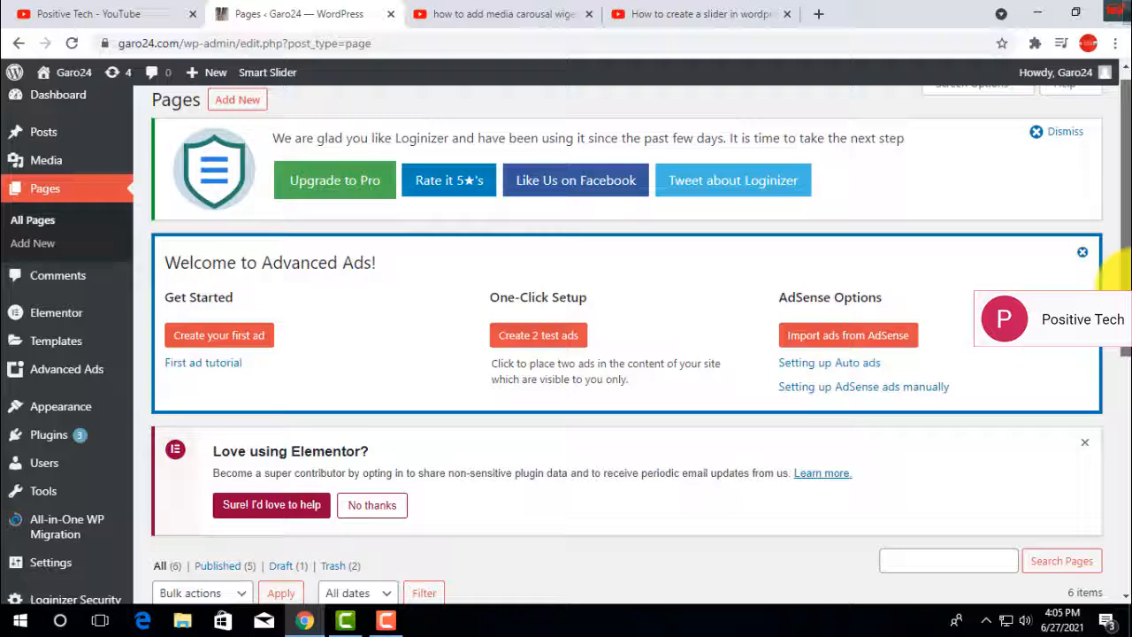
drag(1122, 221, 1119, 495)
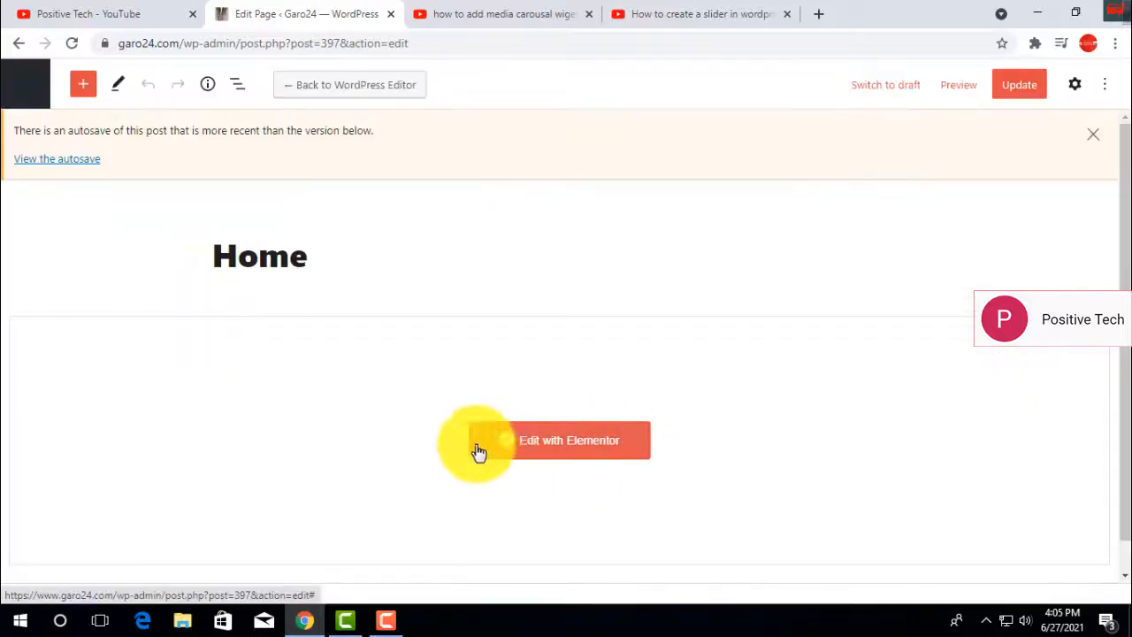
click(478, 446)
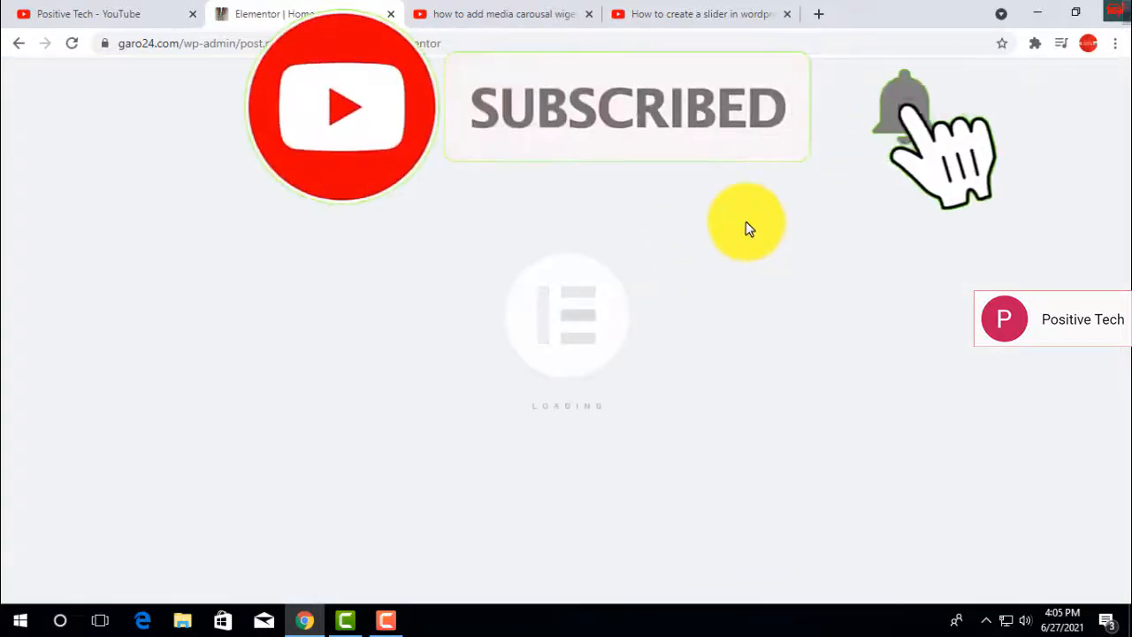
Find the Smart Slider widget and place it beneath the subheading in the Featured Resorts section.
scroll(746, 221, down, 10)
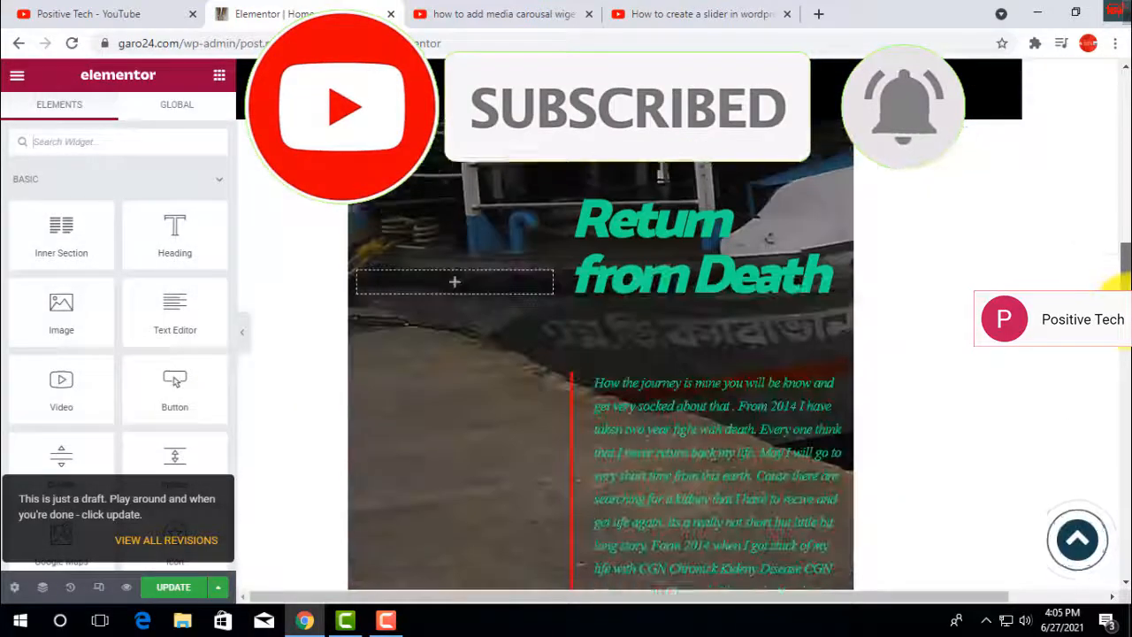
drag(1127, 312, 1116, 469)
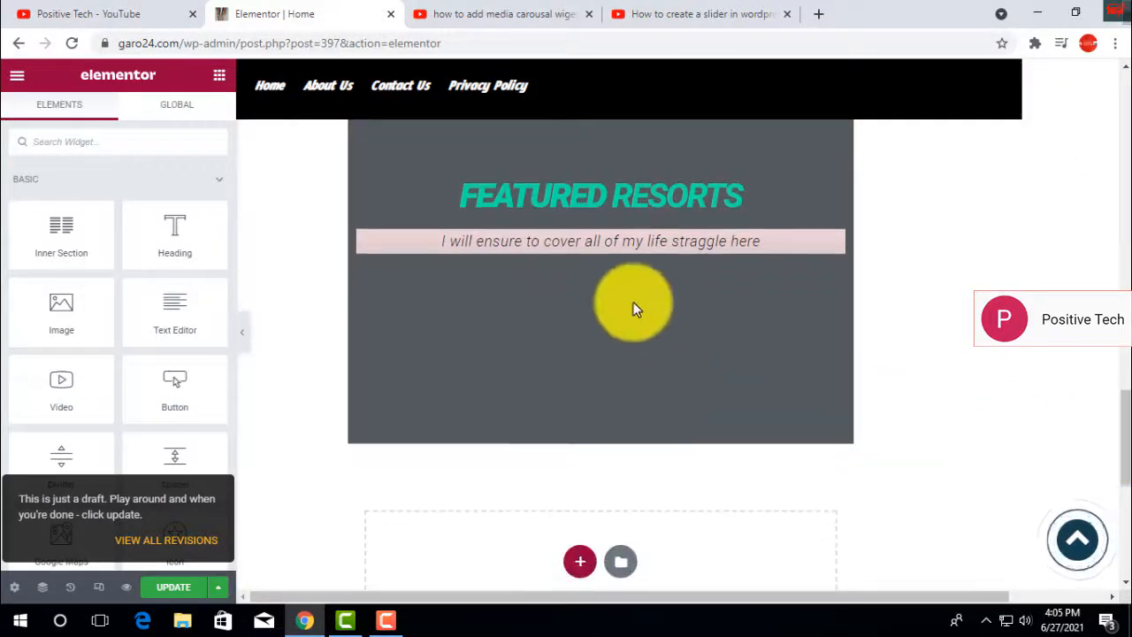
click(797, 243)
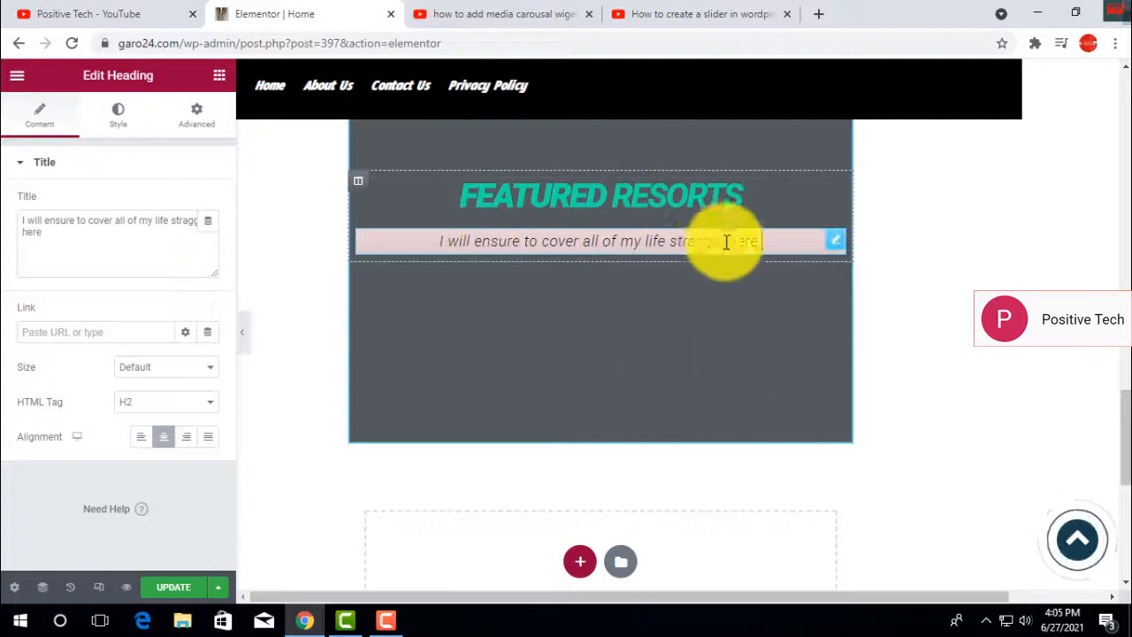
click(200, 121)
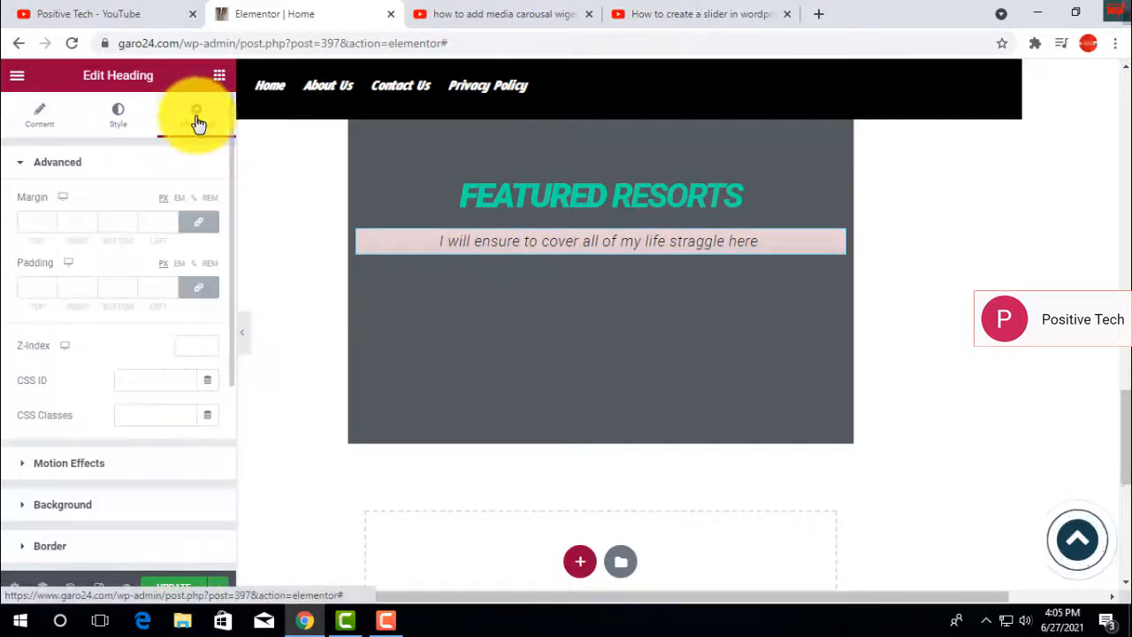
click(218, 76)
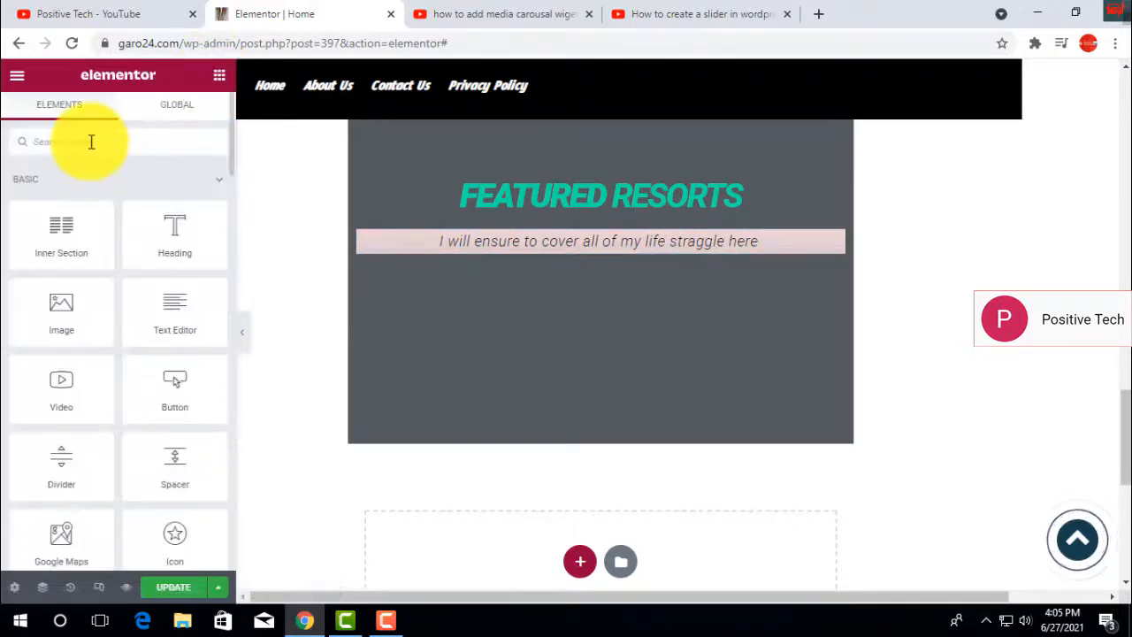
text(s)
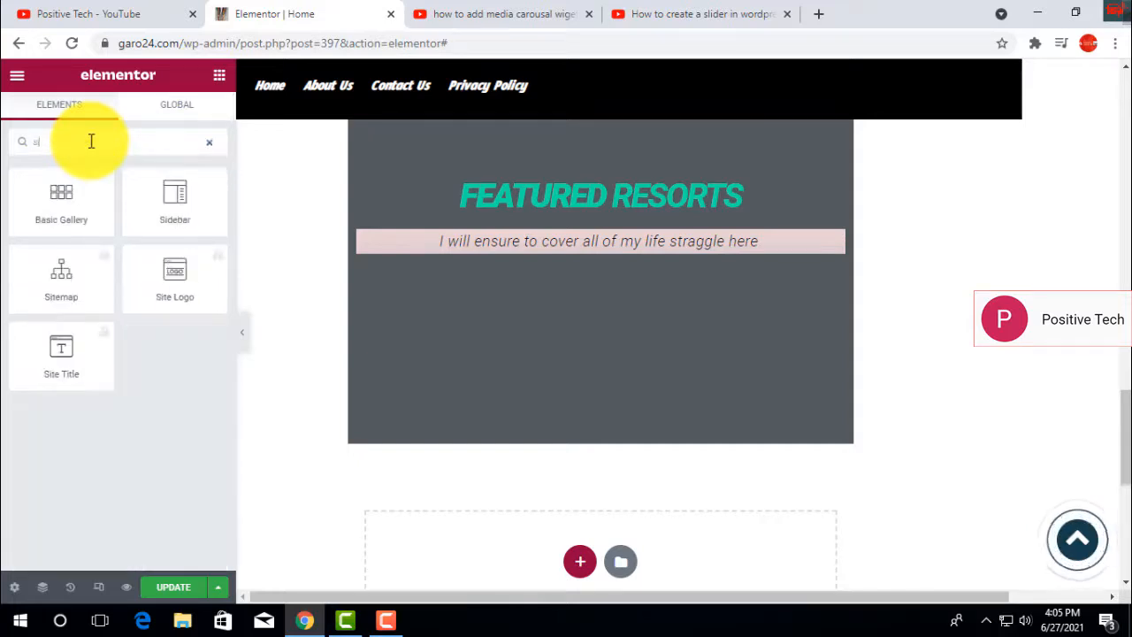
key(BackSpace)
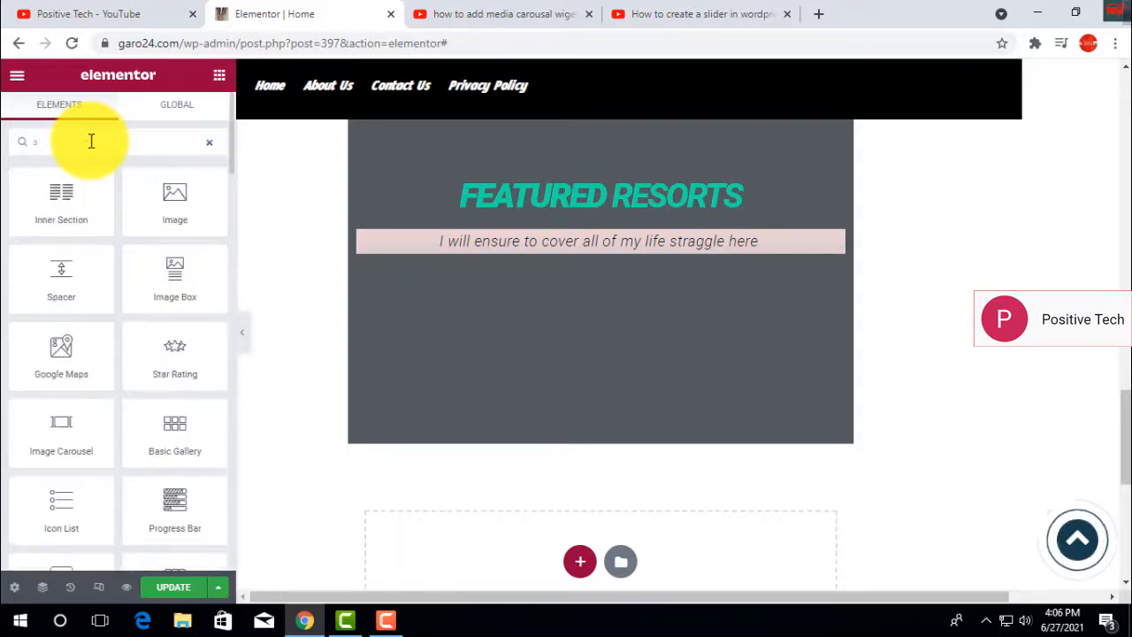
text(li)
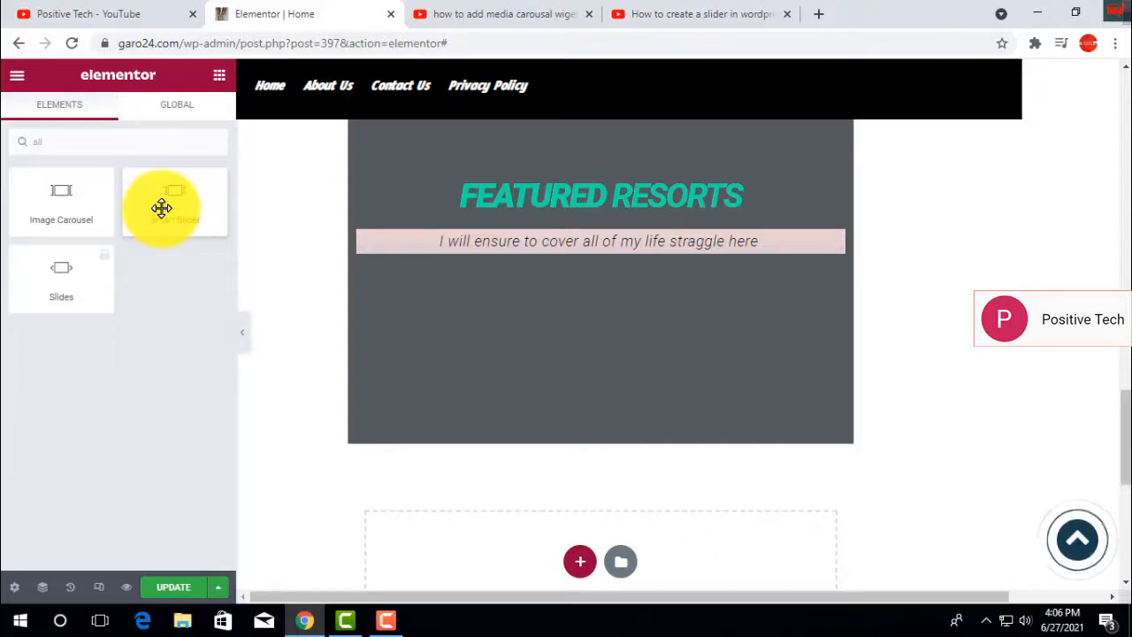
drag(161, 207, 648, 255)
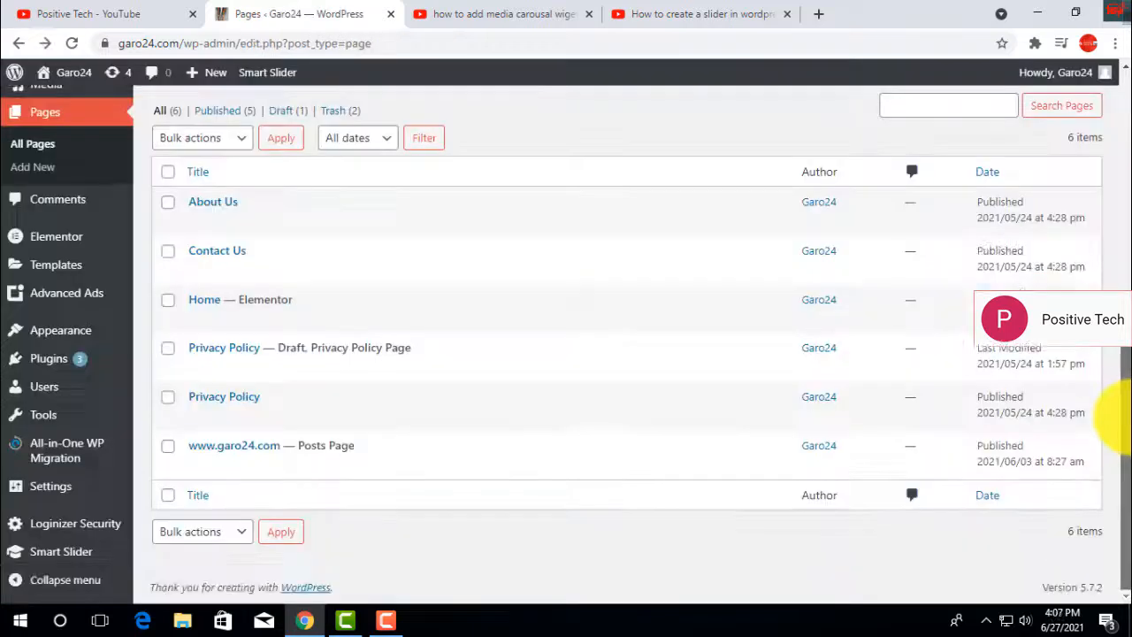
Return to the installed plugins, open Smart Slider and continue past its welcome page to the dashboard.
scroll(1061, 407, up, 5)
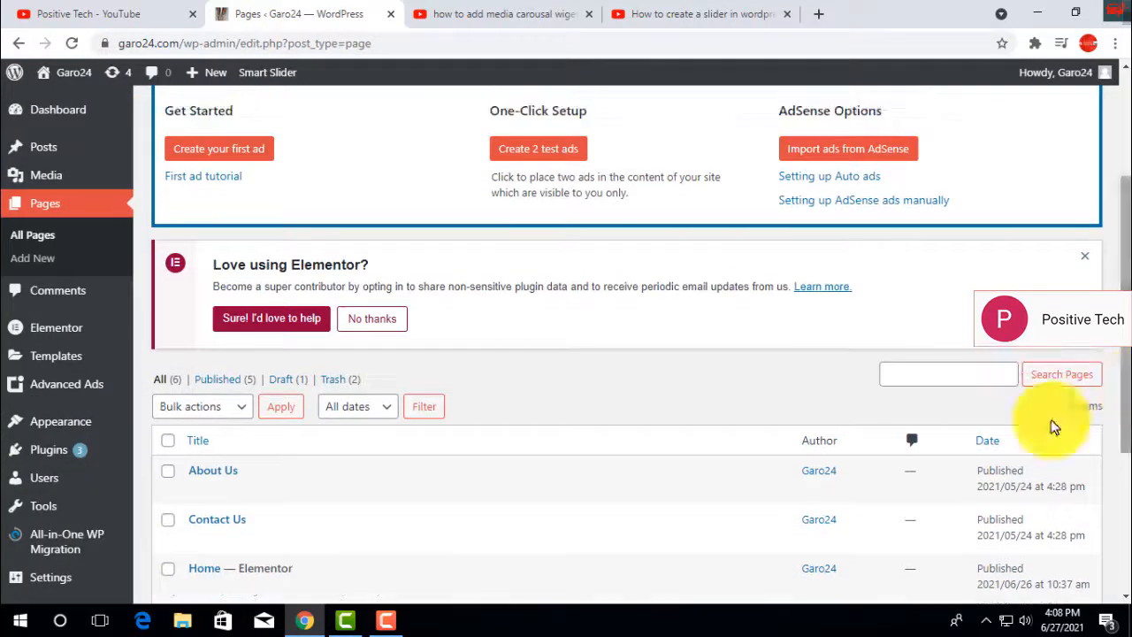
mouse_move(46, 444)
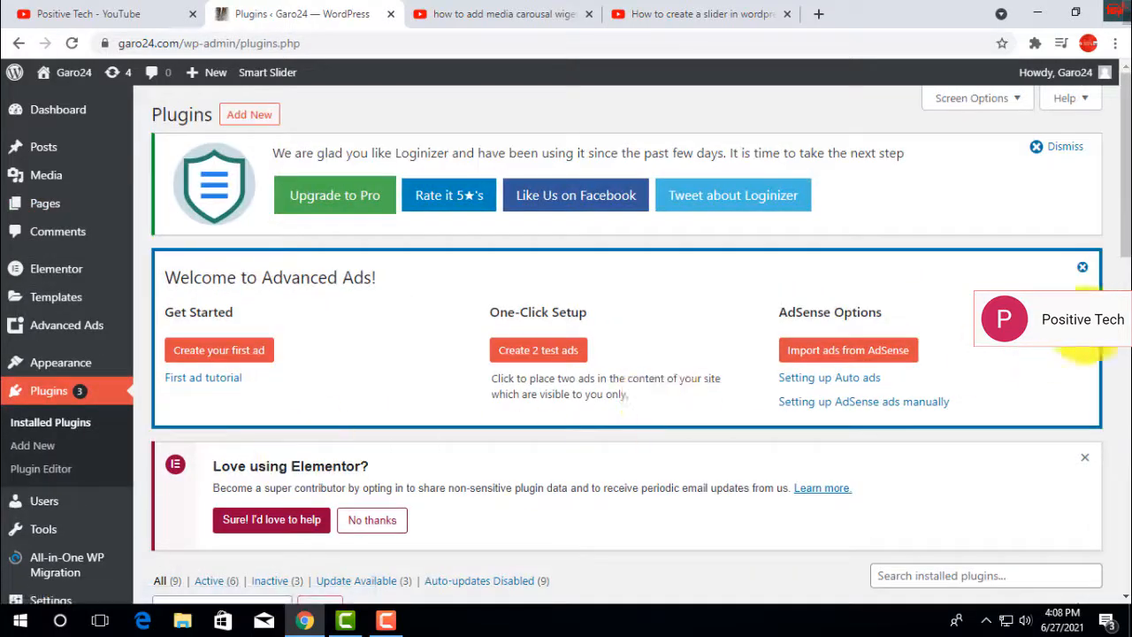
drag(1126, 267, 1125, 557)
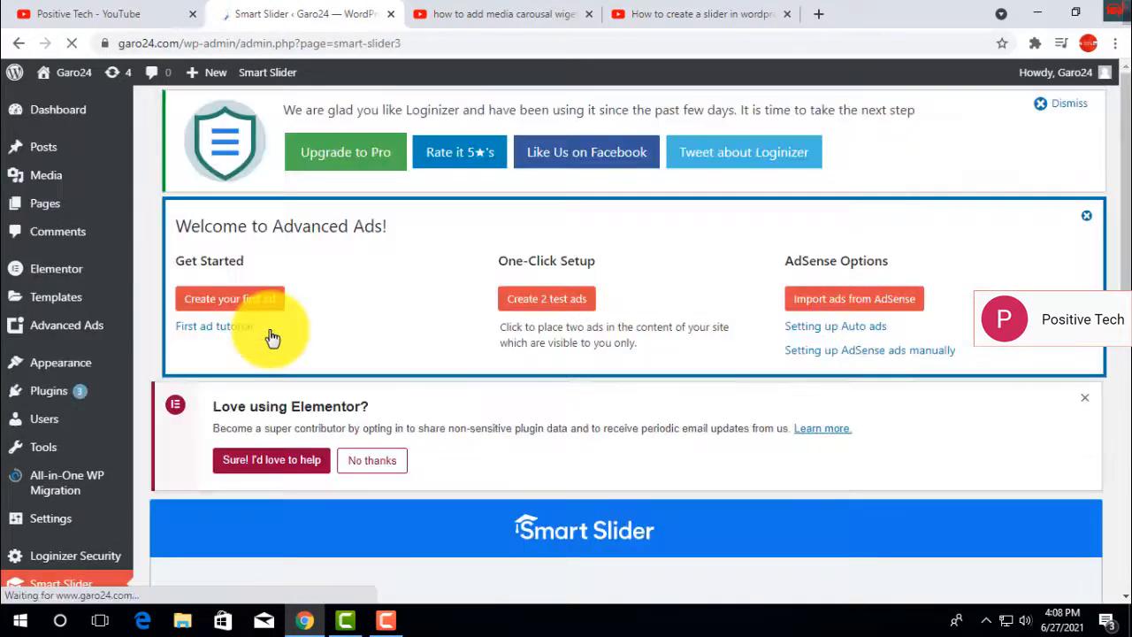
drag(1128, 191, 1128, 417)
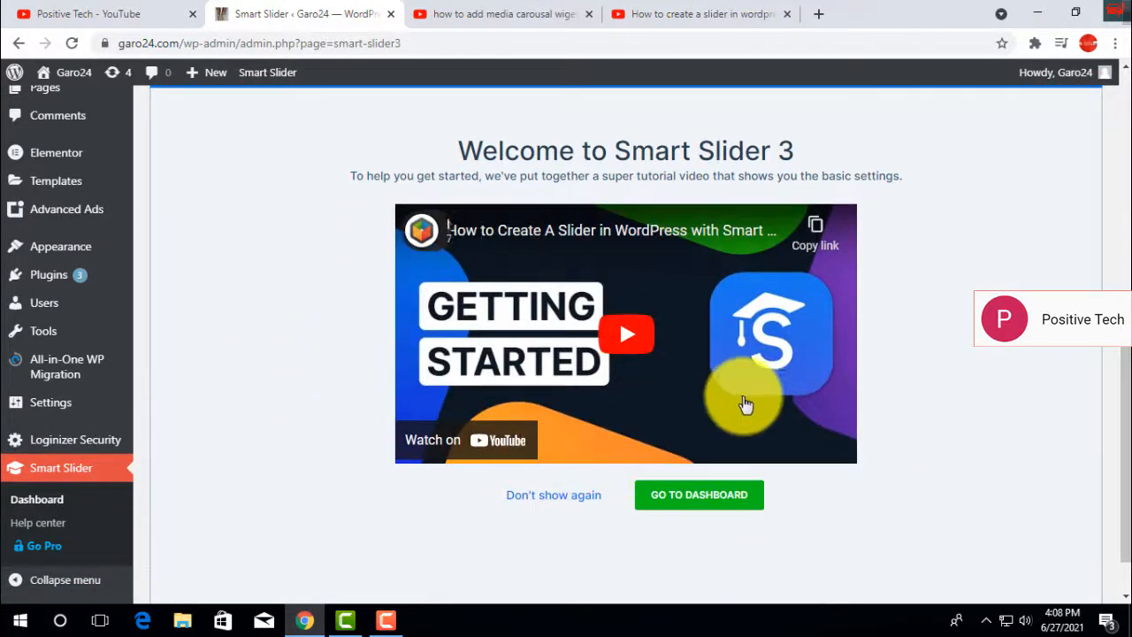
scroll(1119, 381, down, 1)
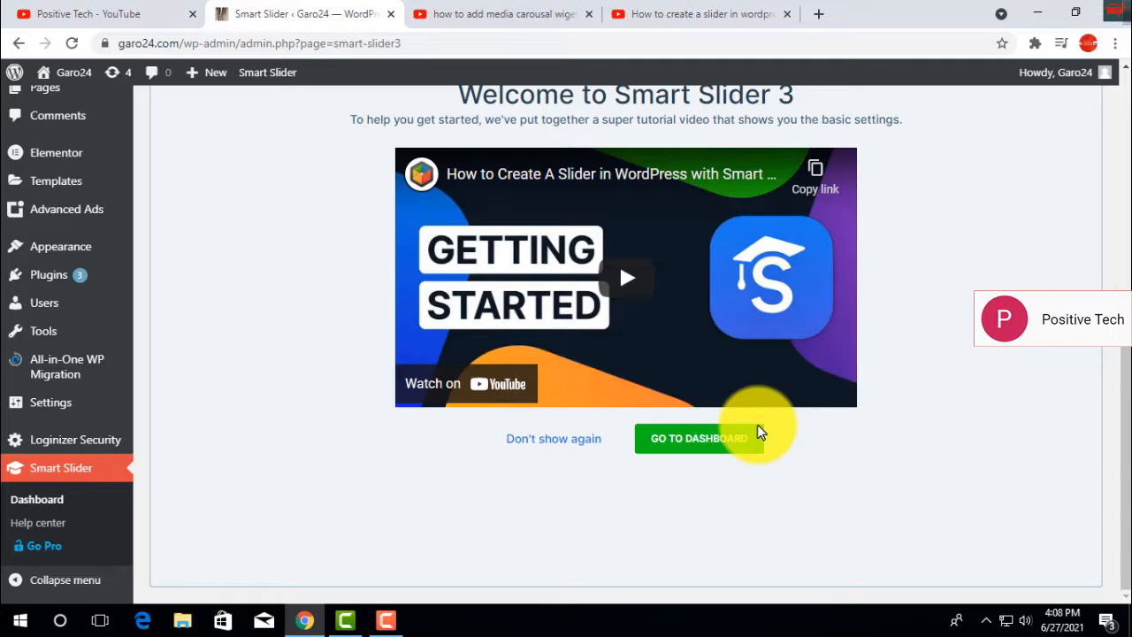
click(682, 450)
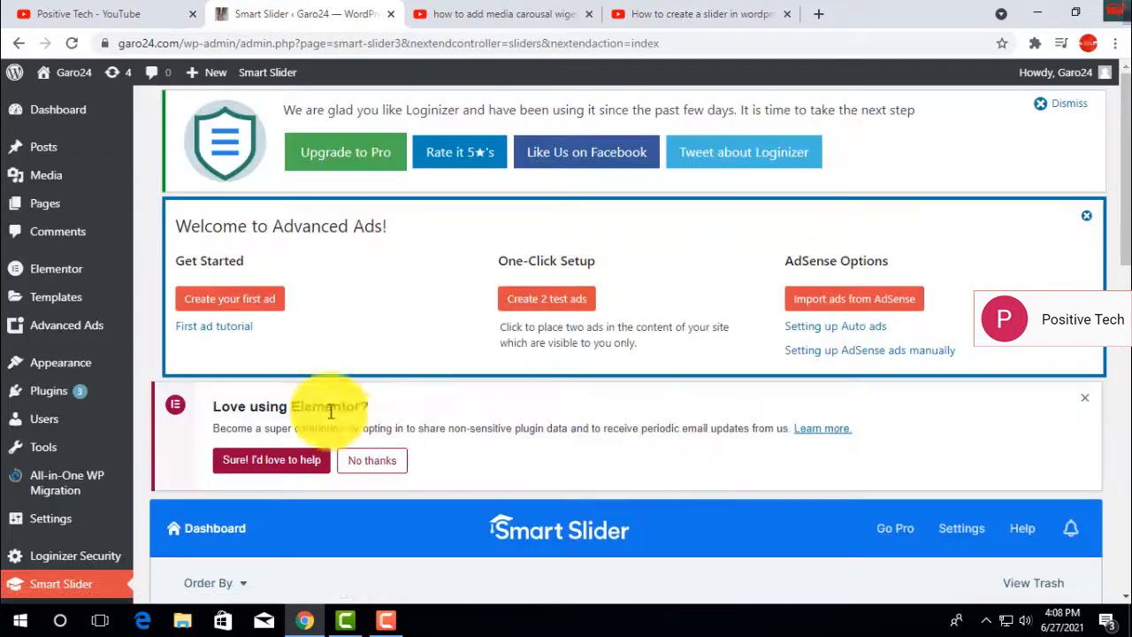
Start a new slider project from a template and filter the template library to free sliders.
drag(1121, 239, 1121, 375)
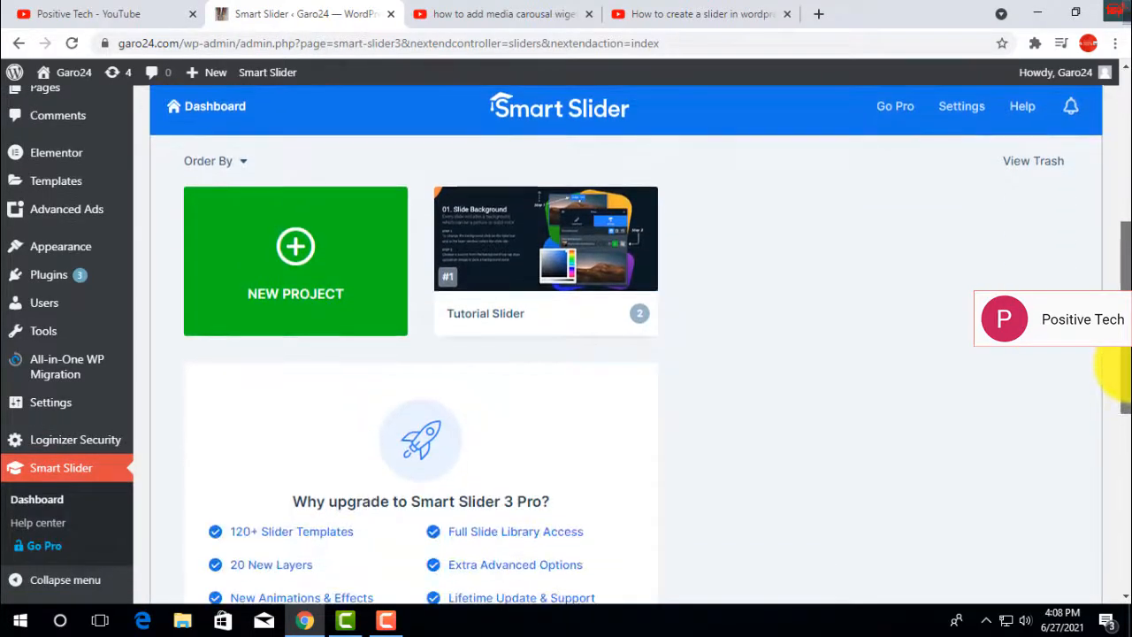
click(295, 259)
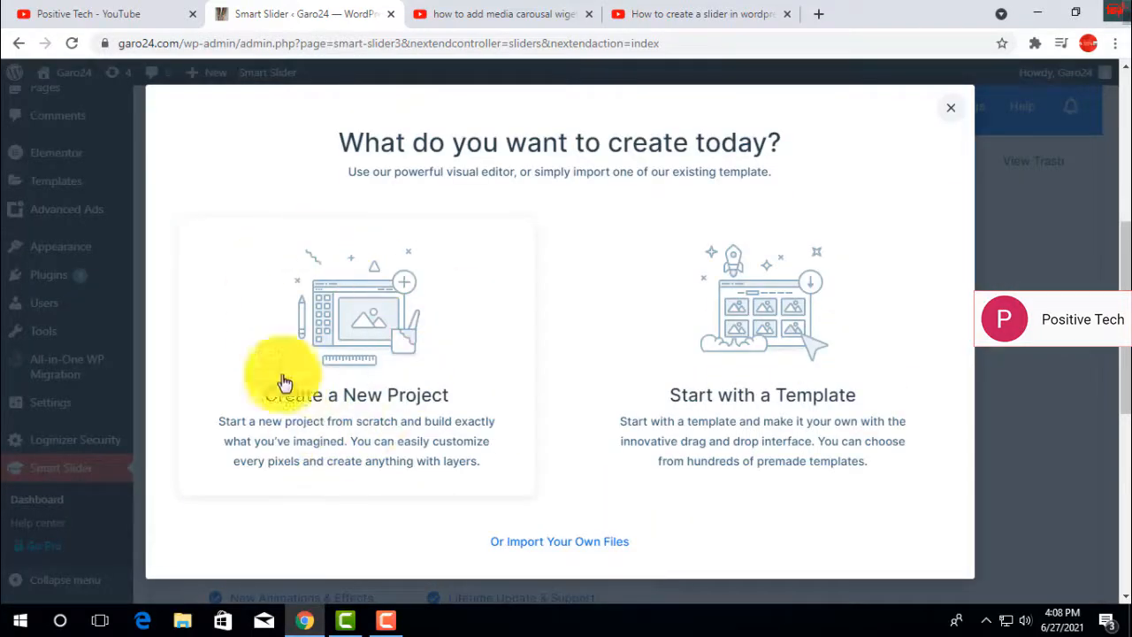
click(766, 341)
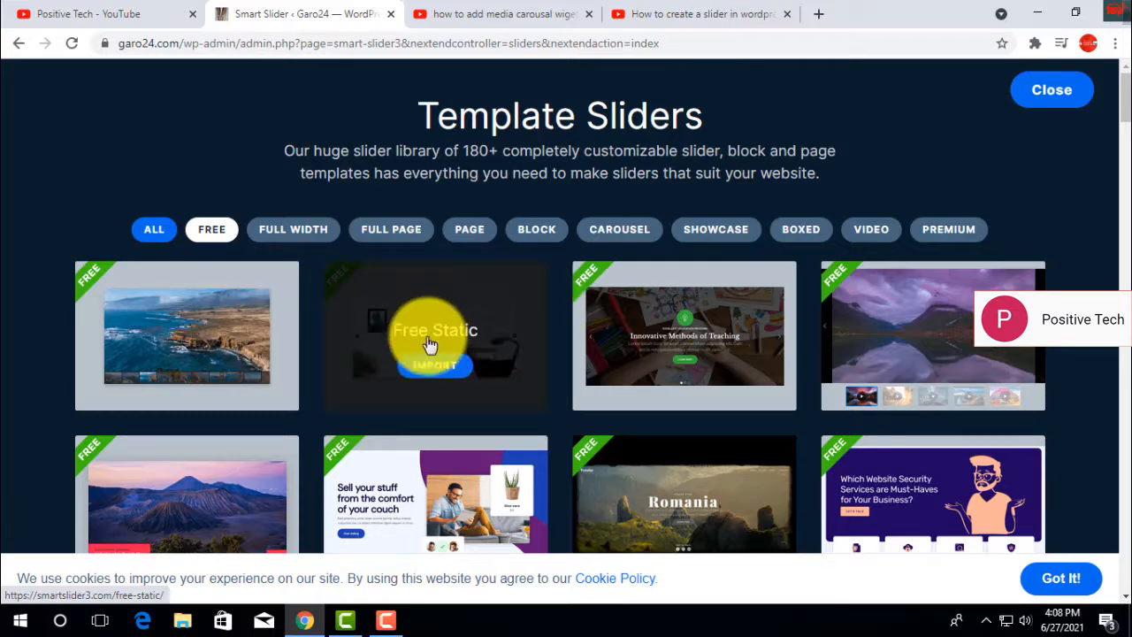
click(205, 237)
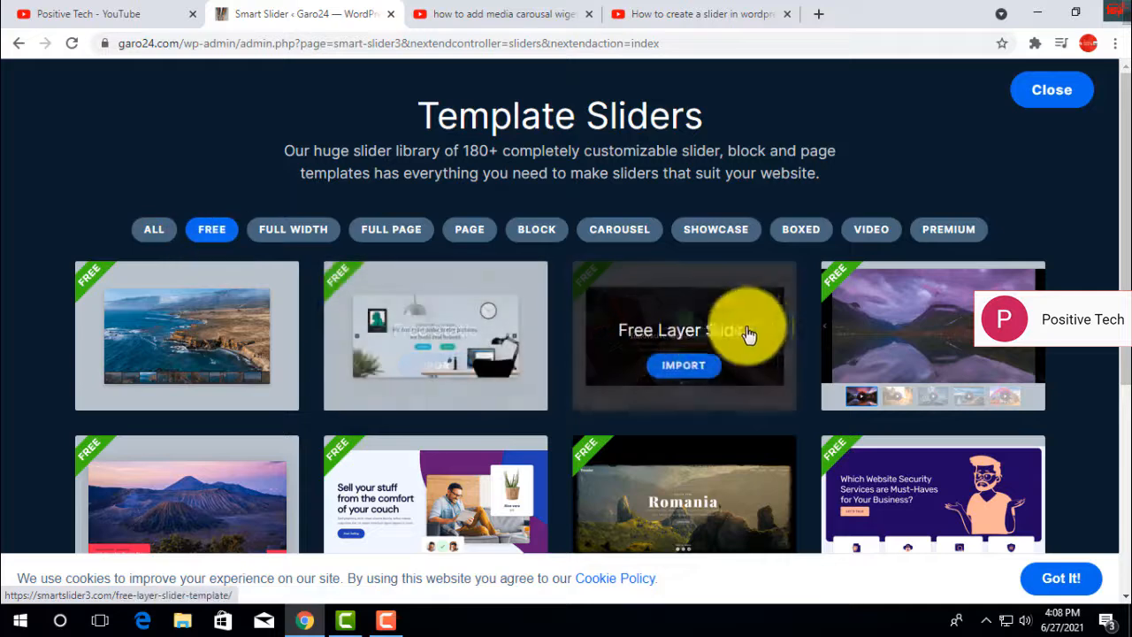
Browse the free slider templates and preview the Free Video Slider's demo page, closing it again.
scroll(1119, 279, down, 1)
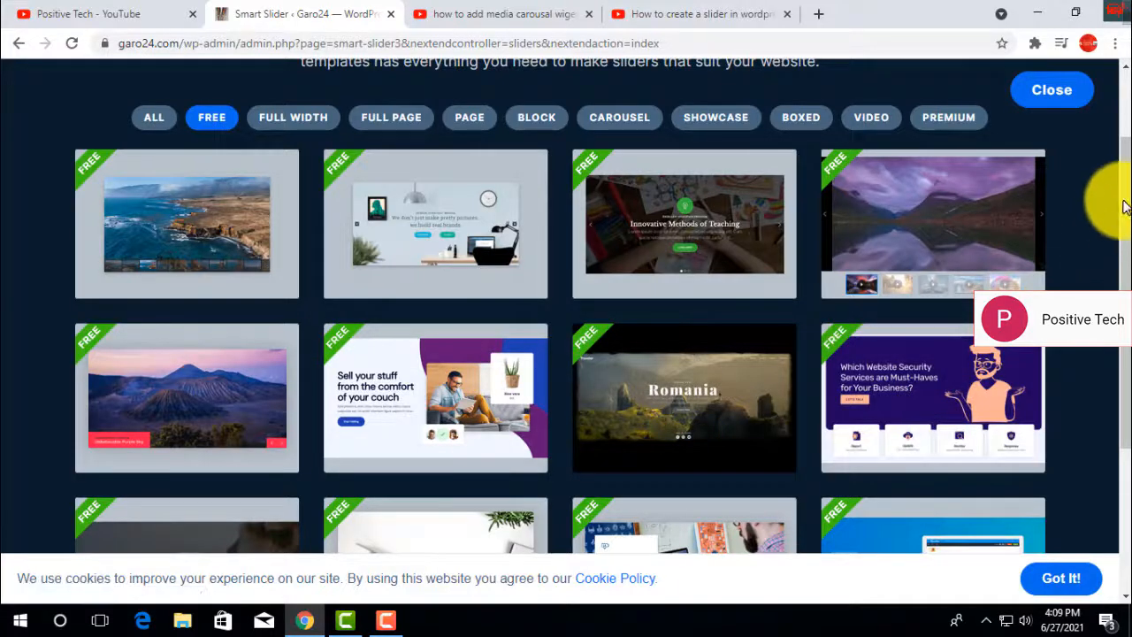
scroll(1124, 206, down, 2)
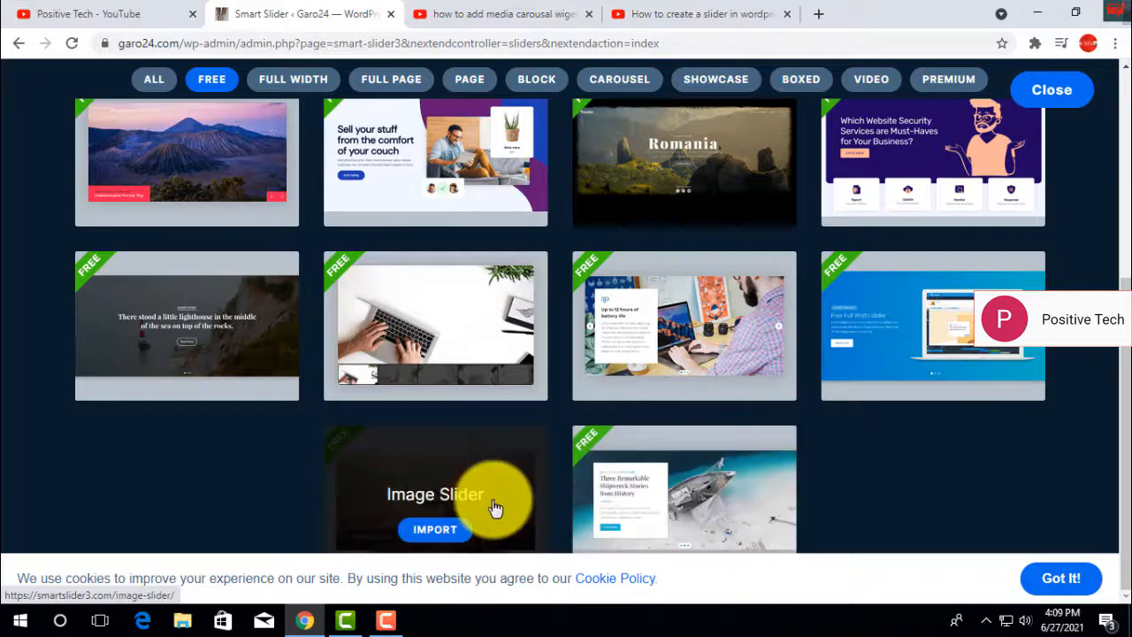
scroll(251, 246, up, 3)
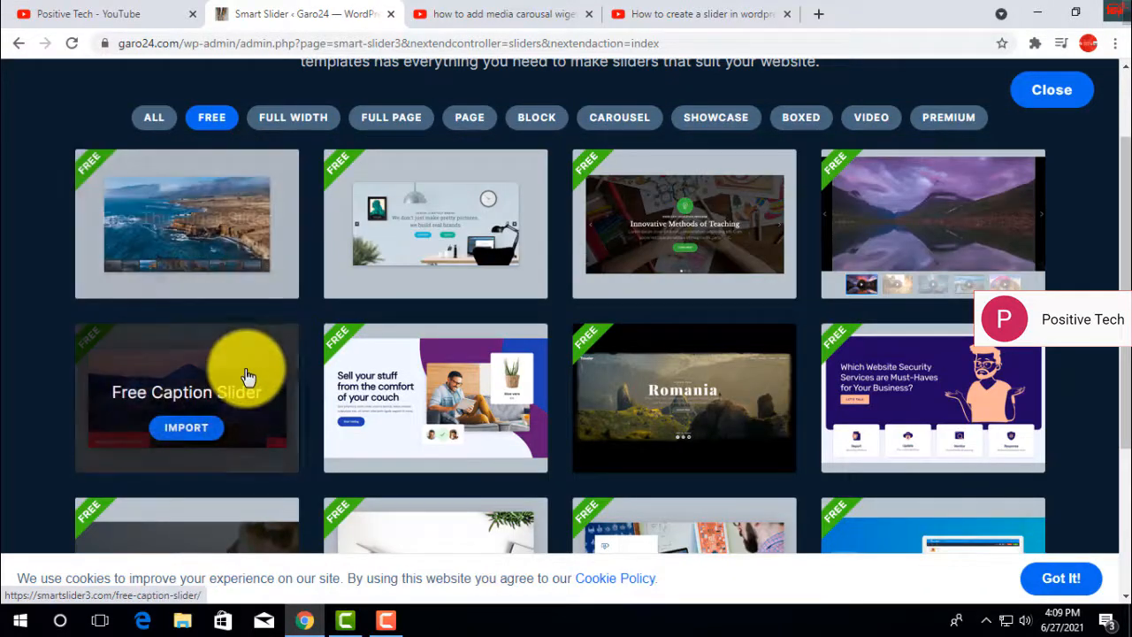
scroll(245, 380, up, 1)
click(931, 270)
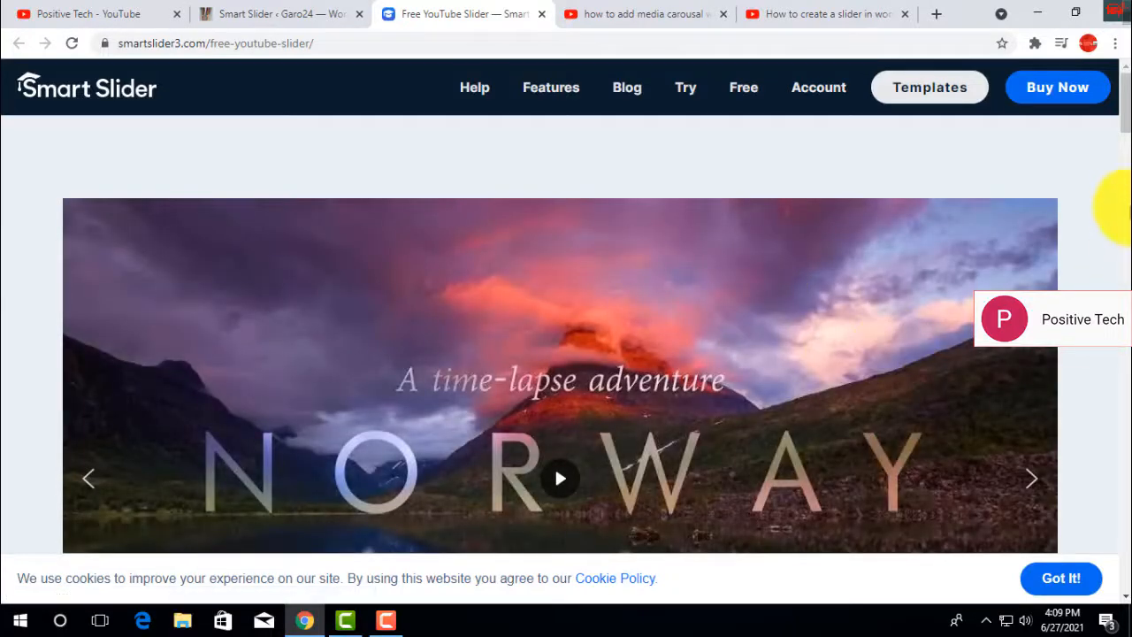
mouse_move(1121, 110)
mouse_down()
mouse_move(1121, 186)
mouse_move(1122, 113)
mouse_up()
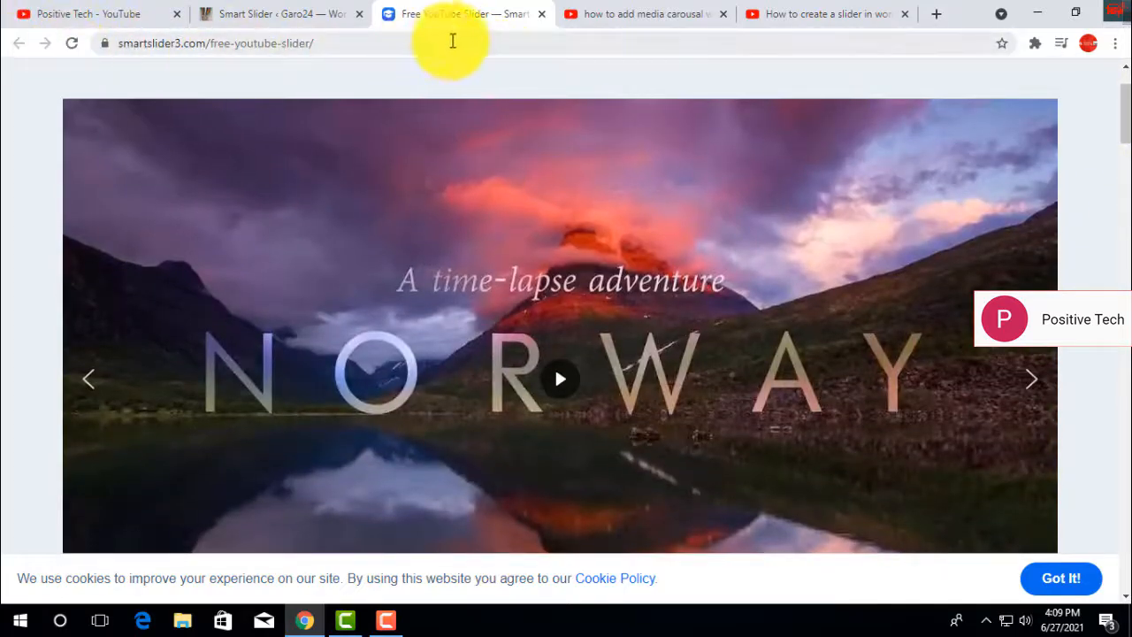
click(541, 14)
Import the Free Video Slider template, skipping the newsletter subscription.
mouse_move(910, 298)
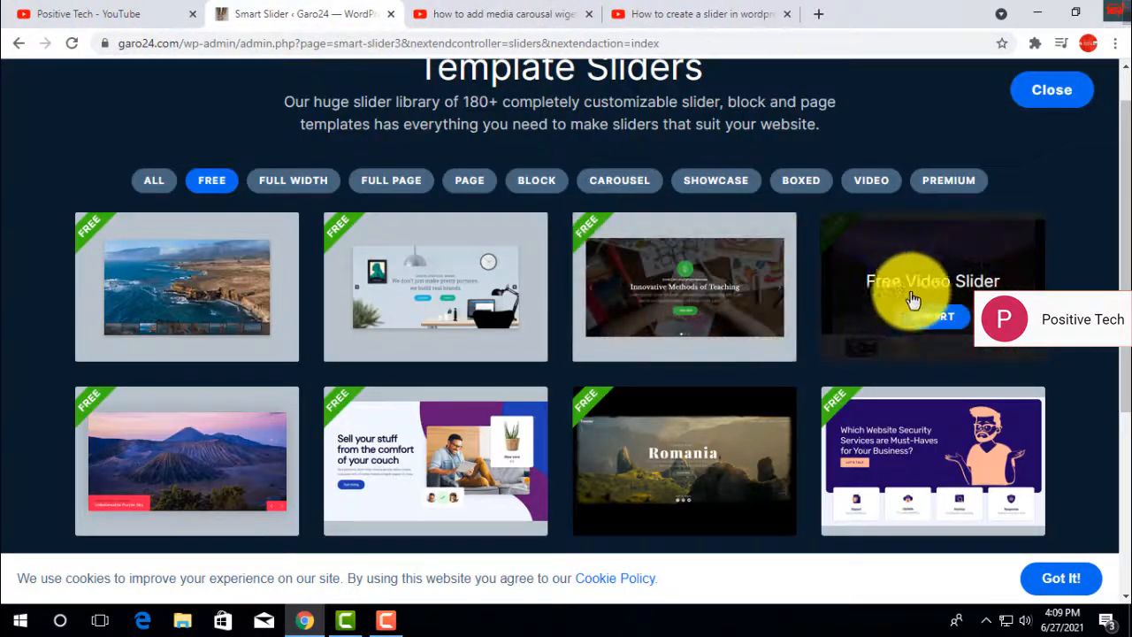
click(950, 328)
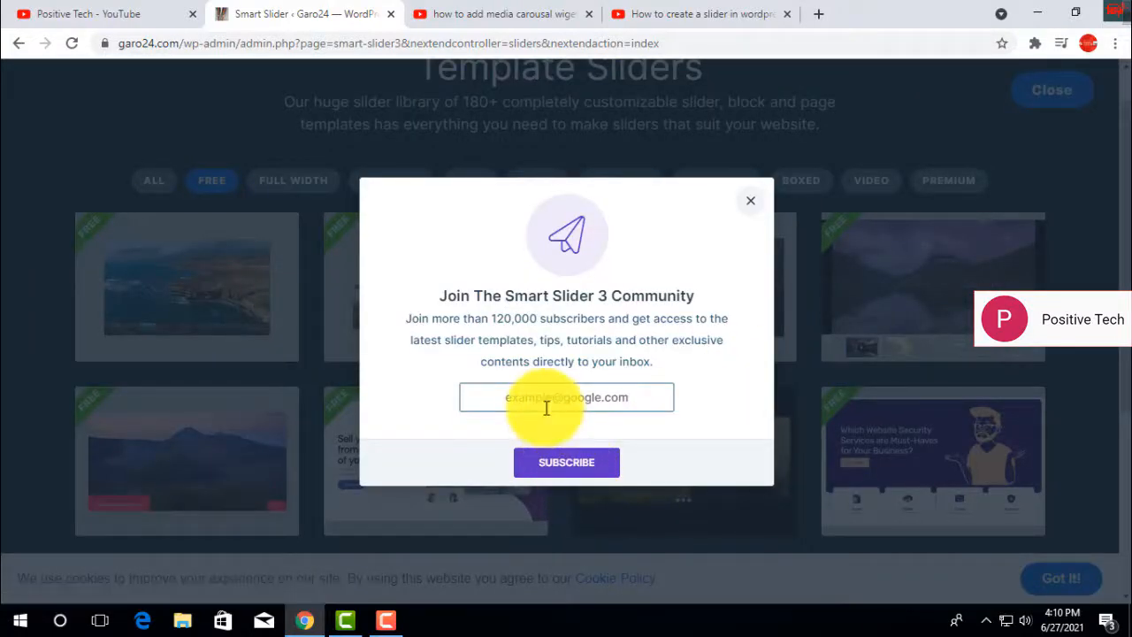
click(748, 205)
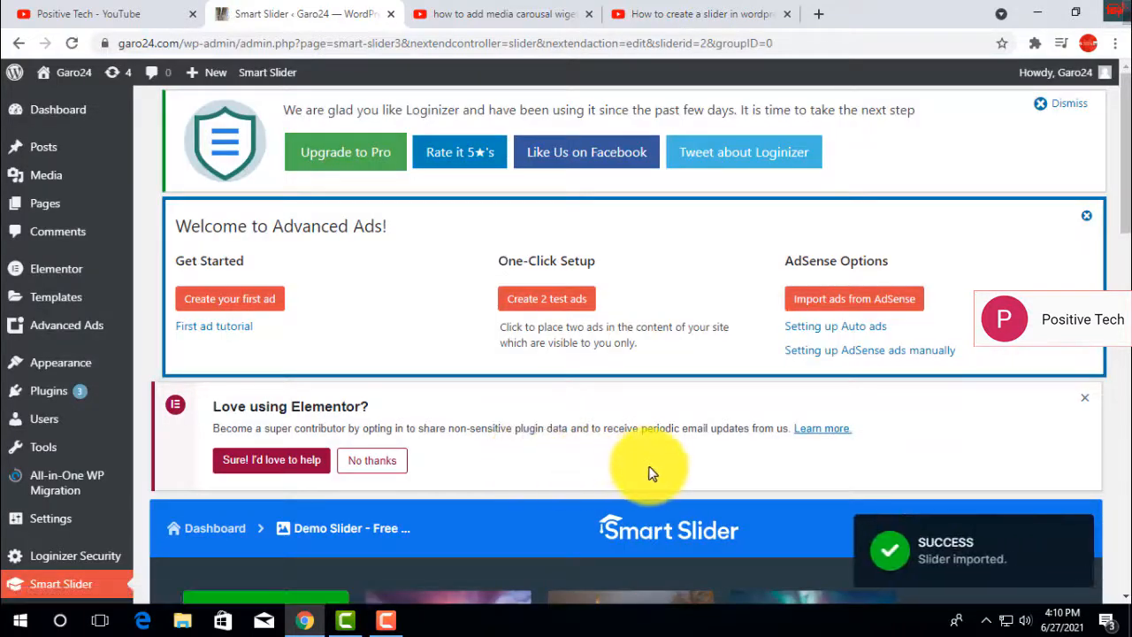
Review the Animations and Autoplay settings of the imported Free Video Slider.
drag(1127, 247, 1122, 352)
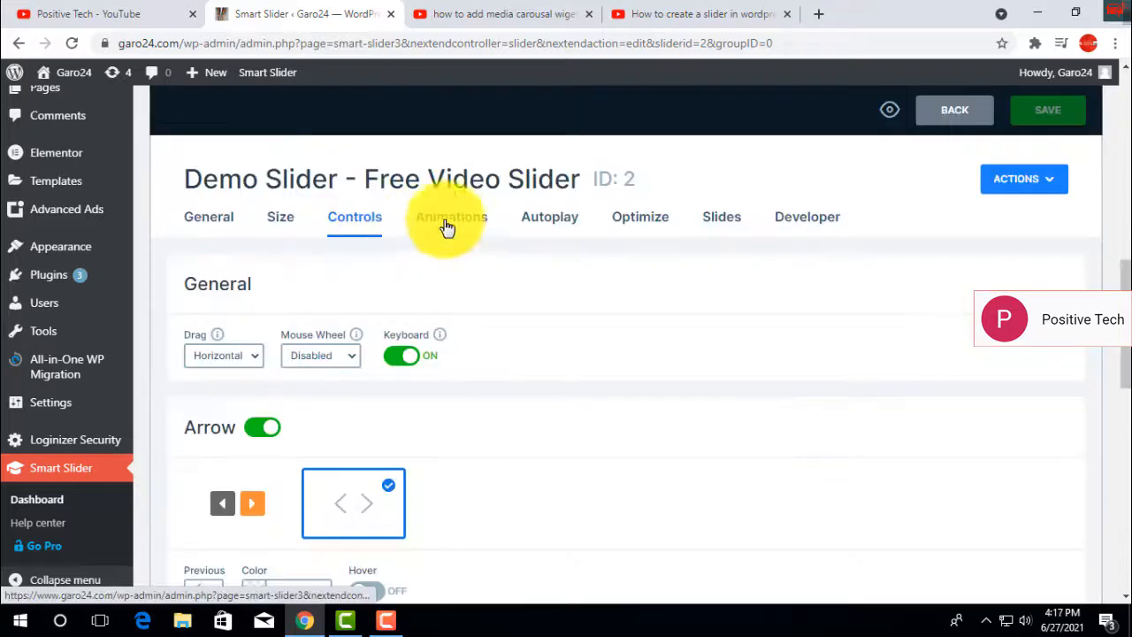
click(447, 225)
click(545, 221)
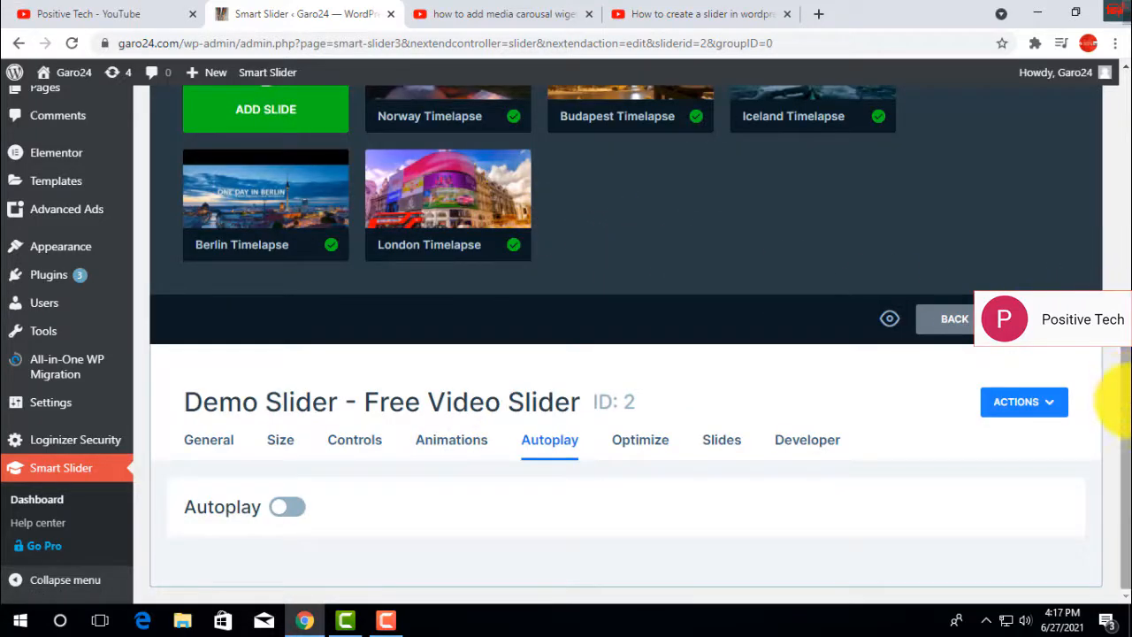
Review the Optimize and Slides settings of the Free Video Slider, including loading, background image and slide design options.
click(630, 445)
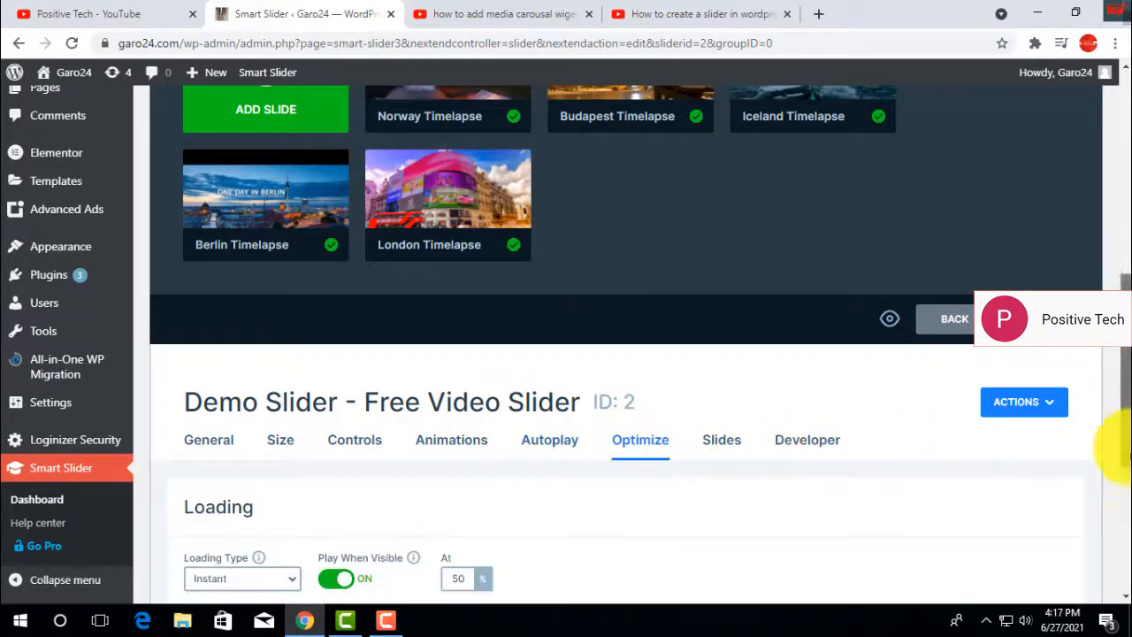
mouse_move(1128, 450)
mouse_down()
mouse_move(1128, 601)
mouse_move(1128, 469)
mouse_up()
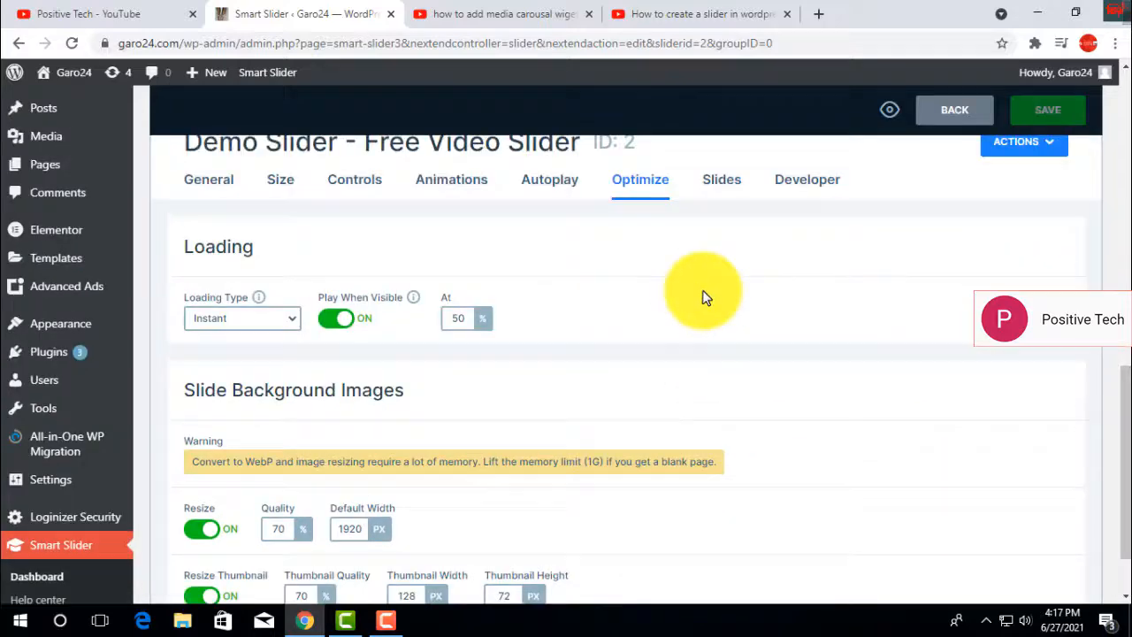
click(718, 181)
scroll(1114, 473, up, 4)
drag(1129, 471, 1126, 571)
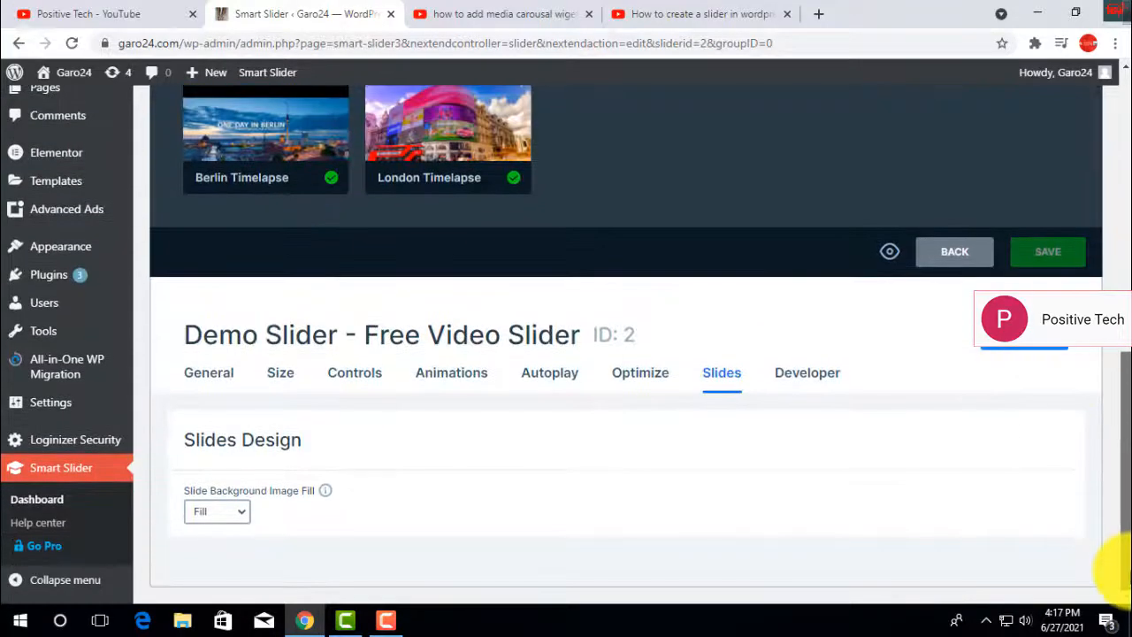
mouse_move(1128, 448)
mouse_down()
mouse_move(1127, 419)
mouse_move(1125, 468)
mouse_up()
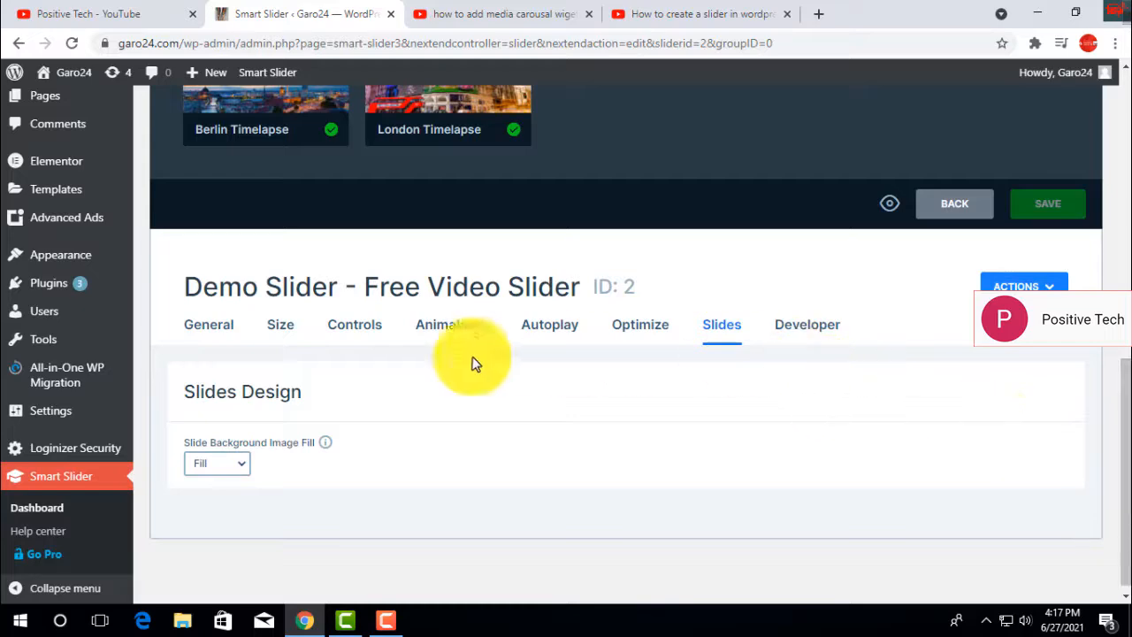
Review the slider's Size settings, including the slider size, breakpoints and layout sections.
click(279, 327)
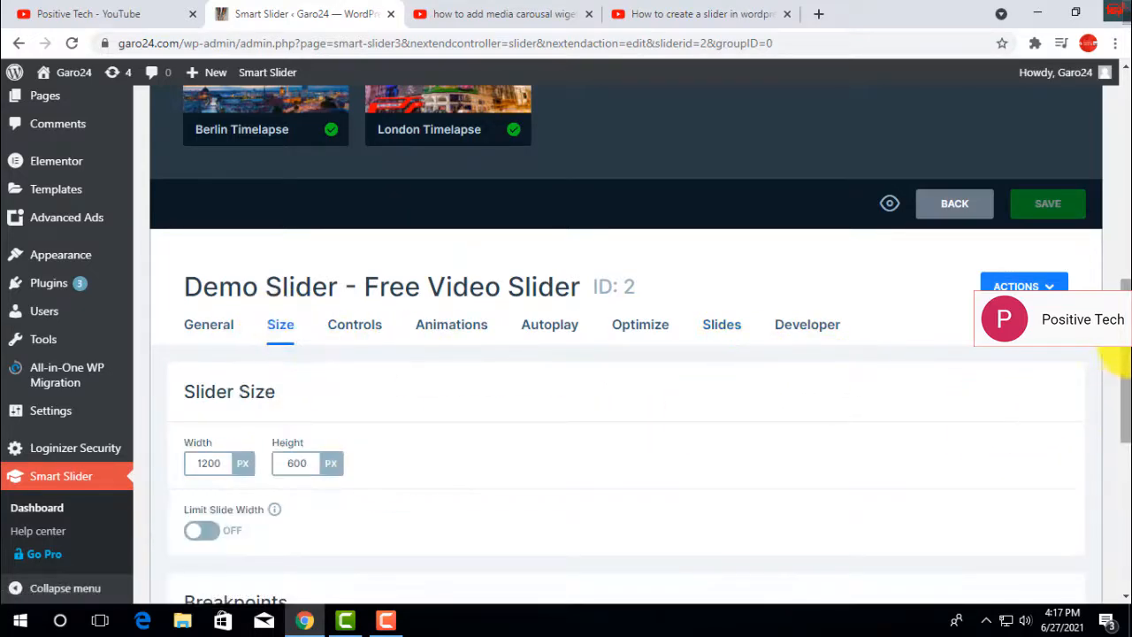
drag(1123, 354, 1128, 486)
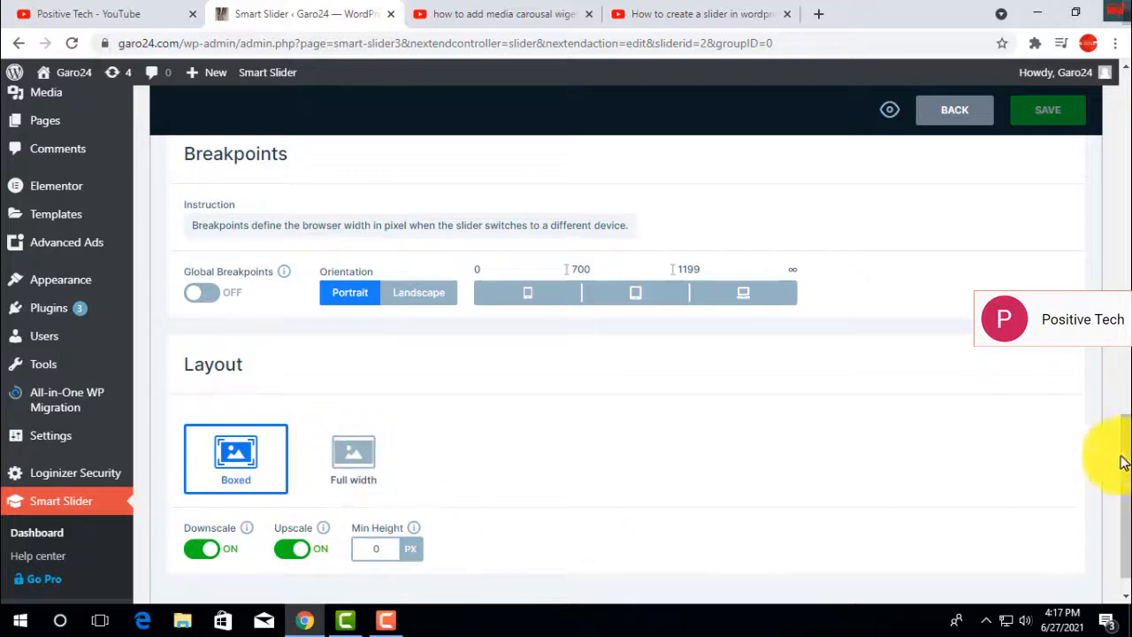
drag(1123, 446, 1120, 398)
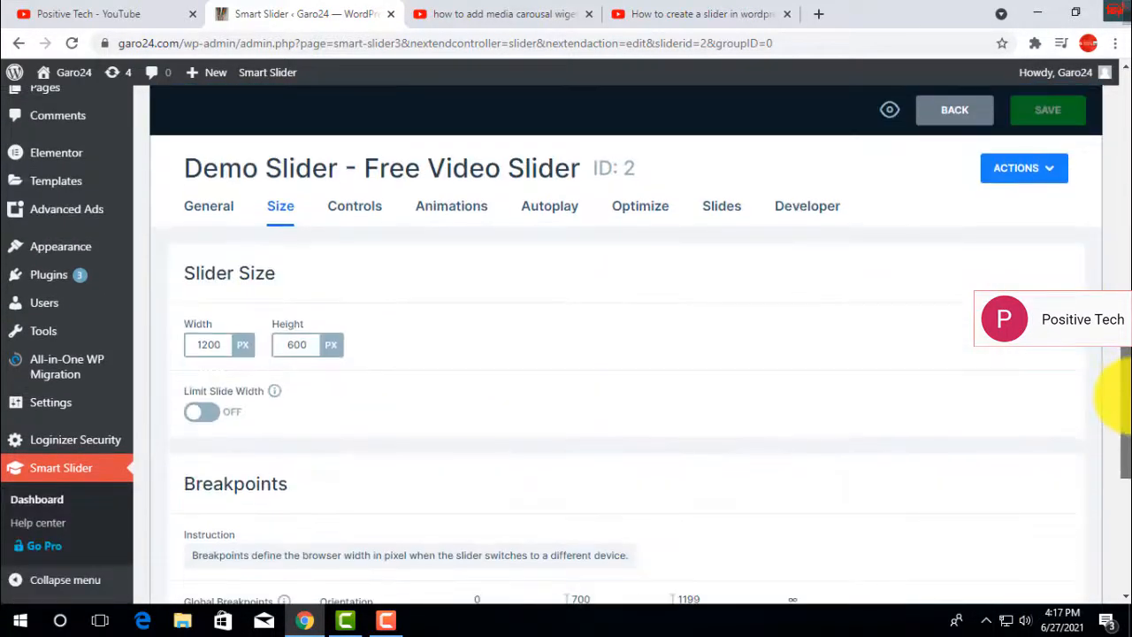
Review the slider's Controls settings, including the arrow styles, bullet, text bar and thumbnail options.
click(355, 206)
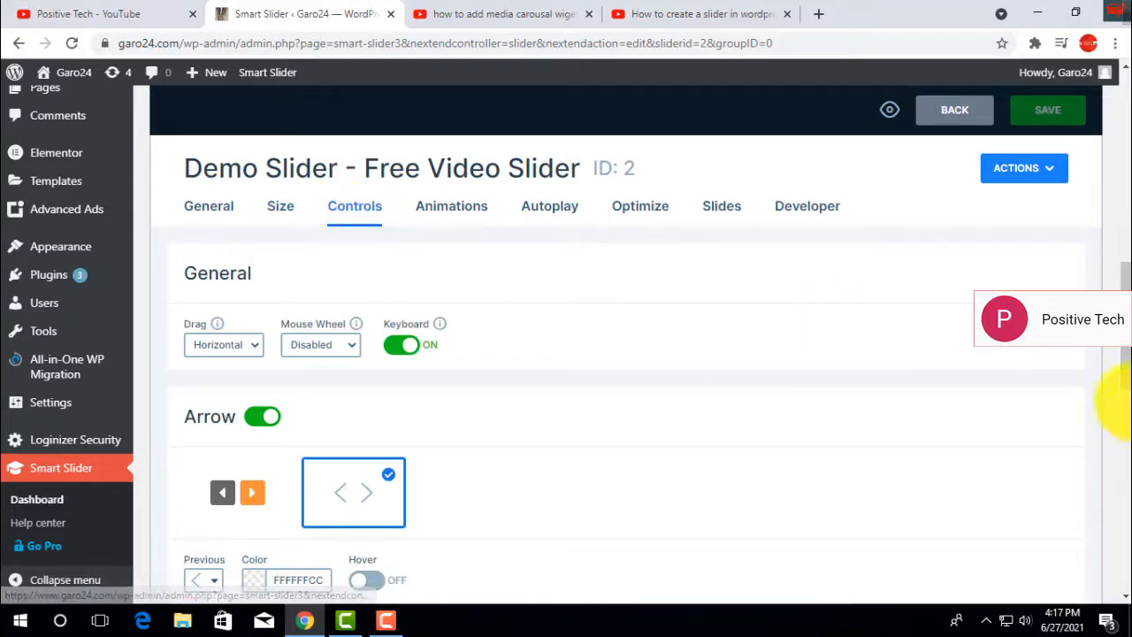
double_click(1113, 411)
drag(1120, 371, 1112, 442)
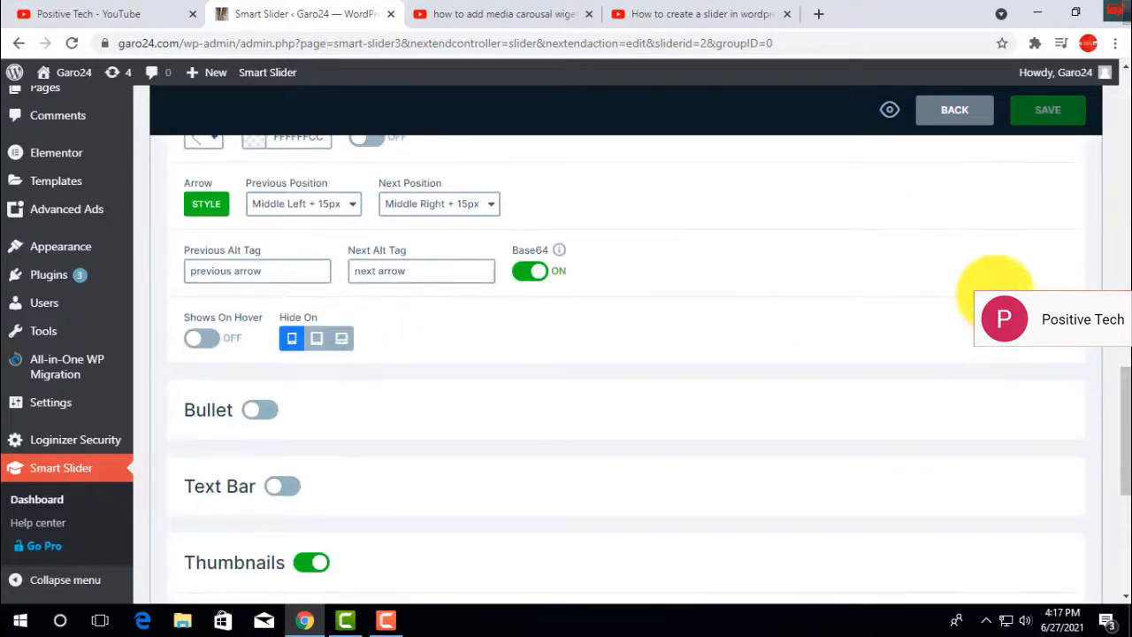
scroll(607, 336, up, 3)
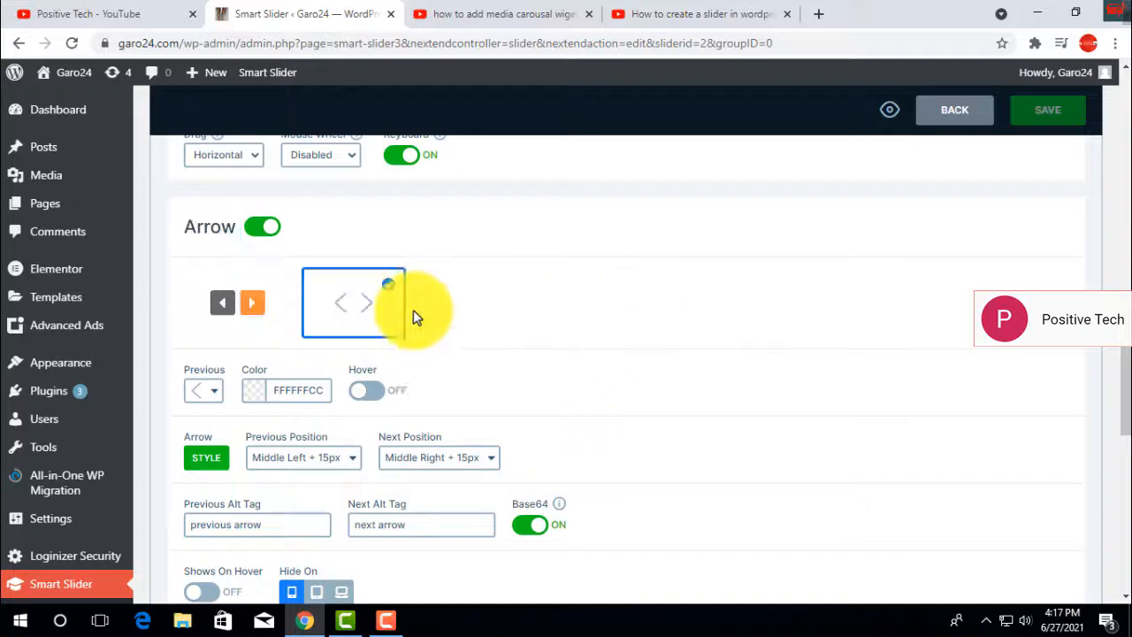
click(258, 311)
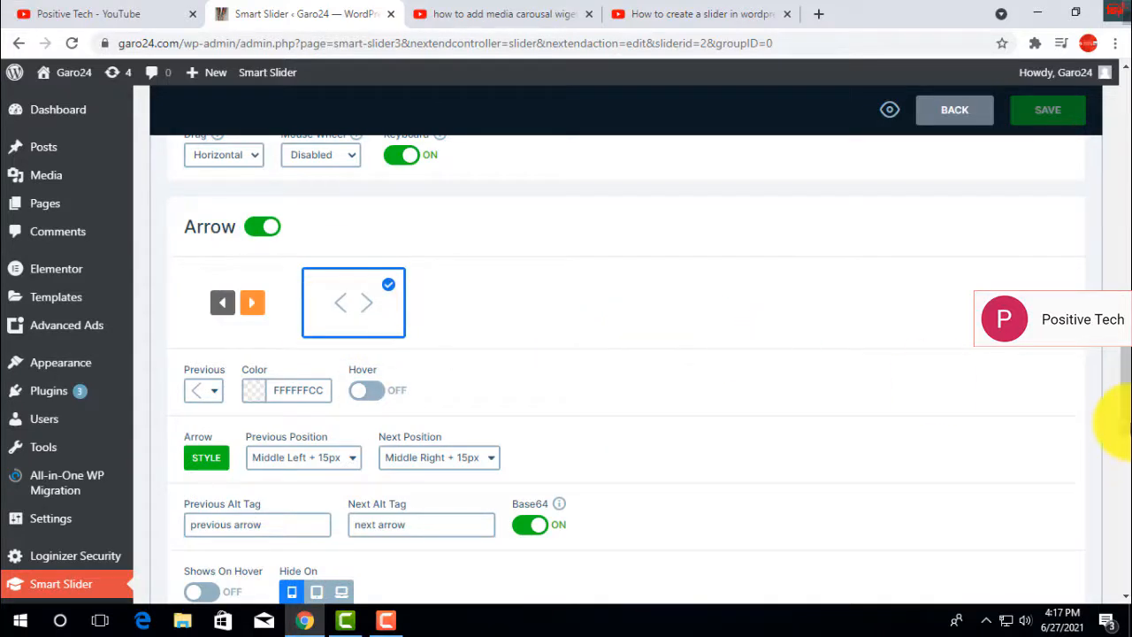
drag(1125, 424, 1047, 347)
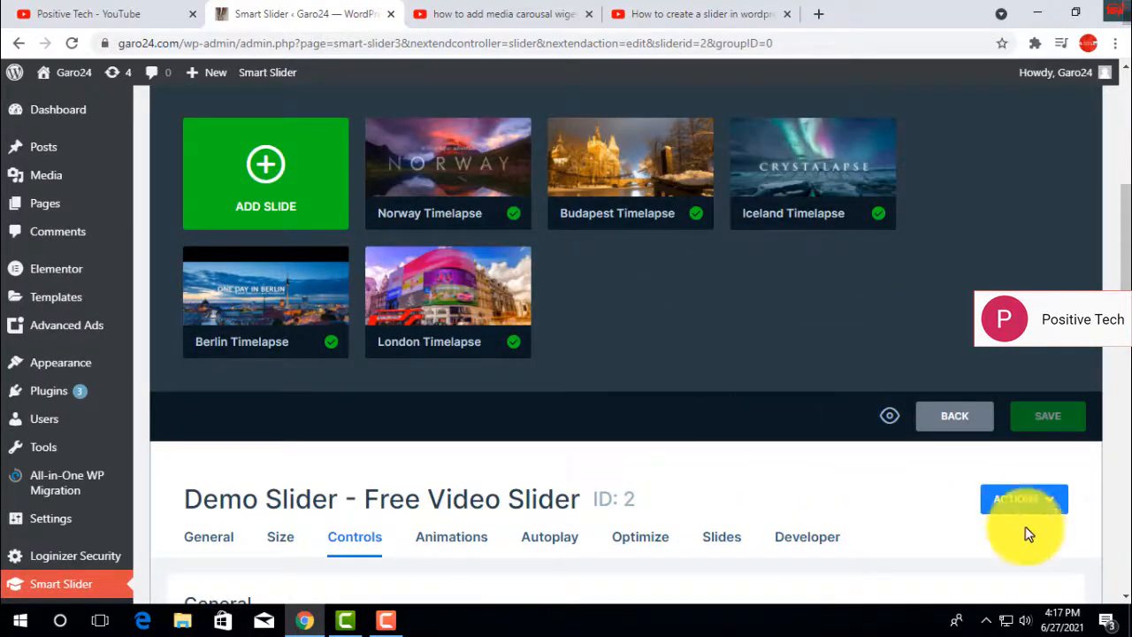
Open the Norway Timelapse slide for editing and review its Content and Style settings.
drag(1120, 264, 1097, 232)
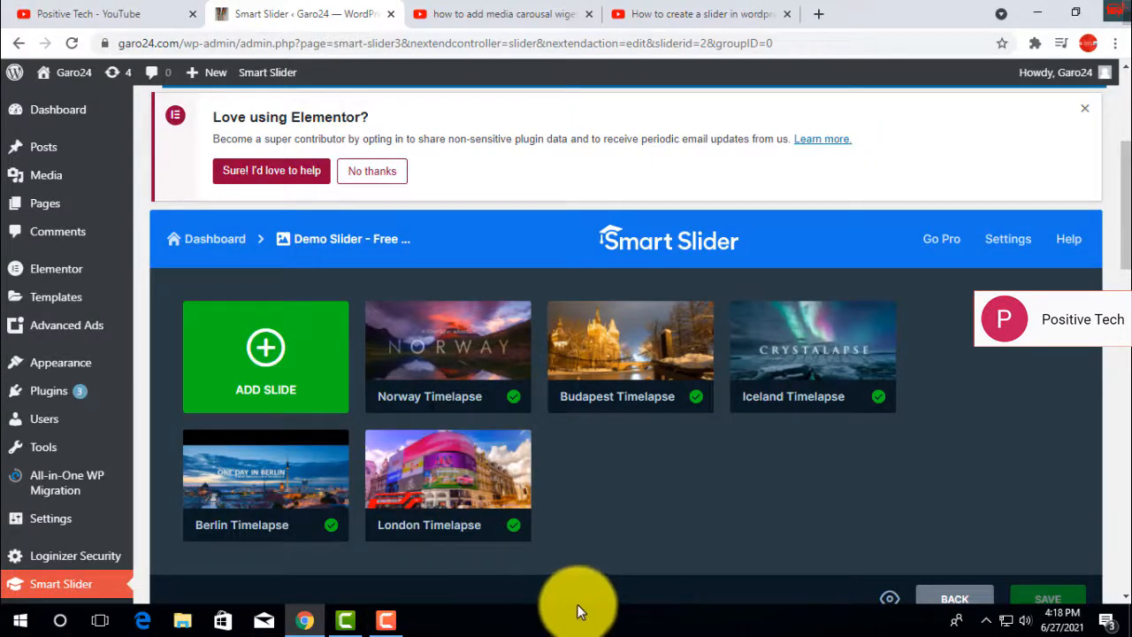
click(457, 357)
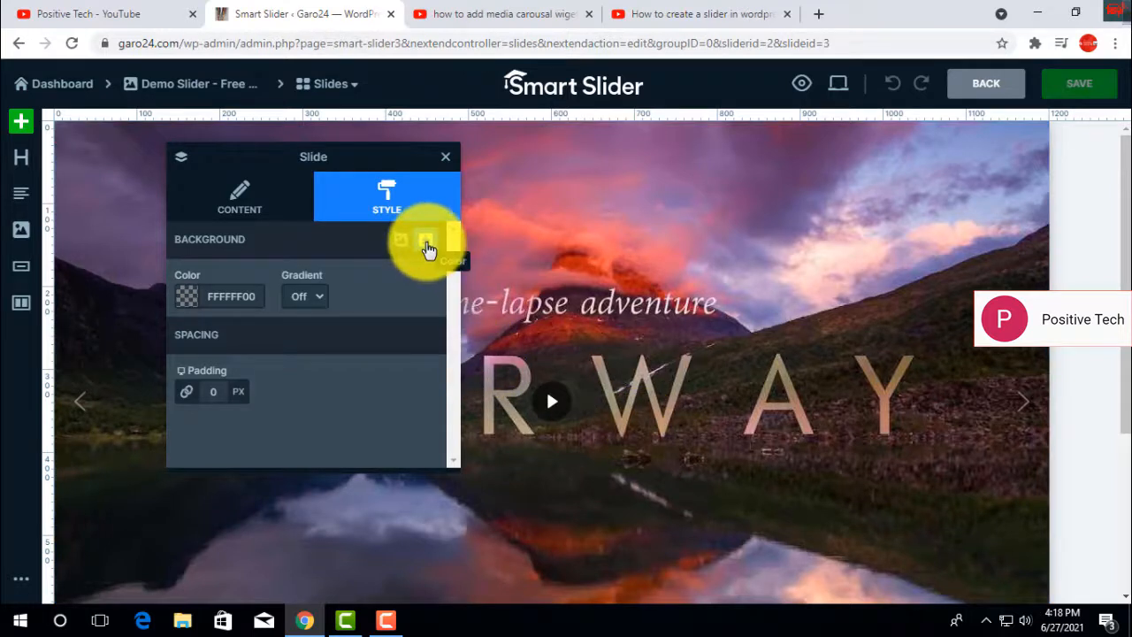
click(244, 212)
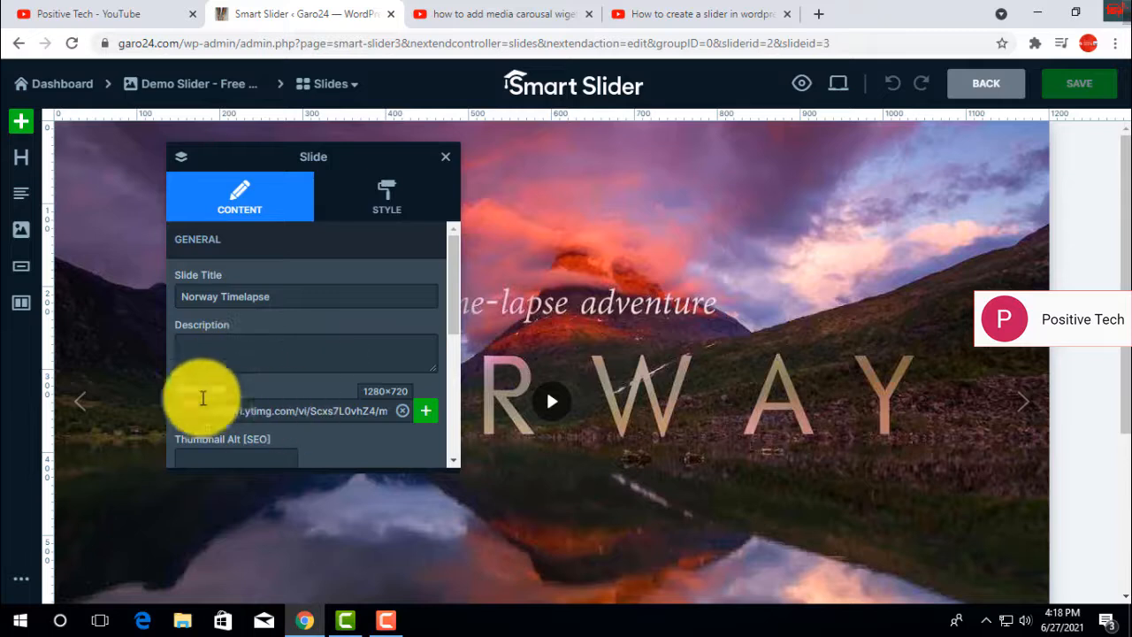
click(382, 216)
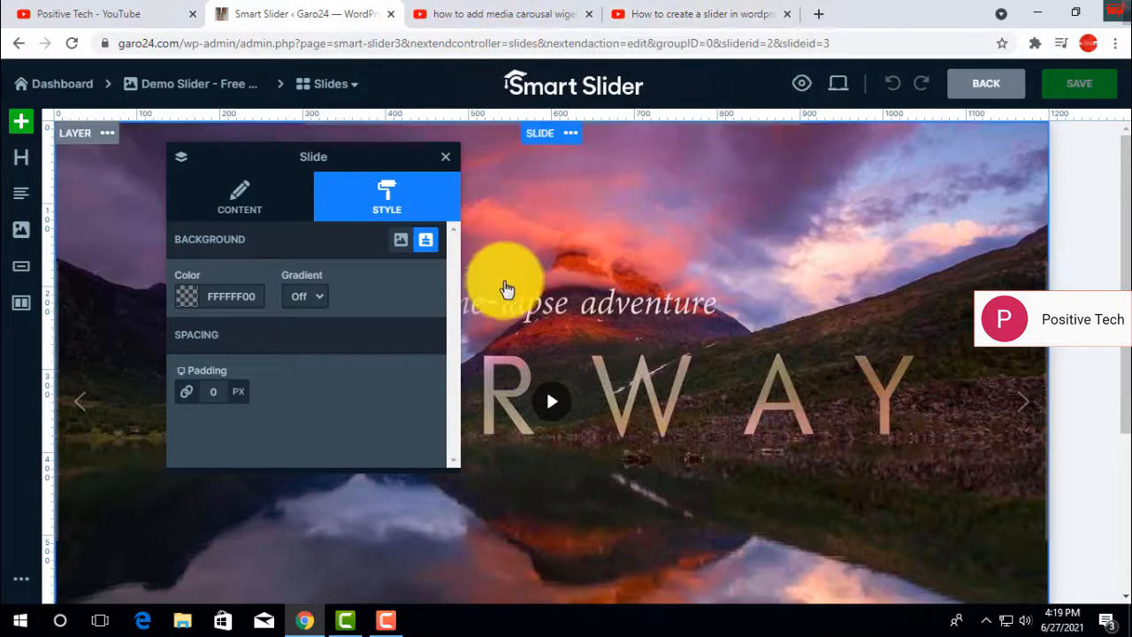
Inspect the Content and Style settings of the YouTube video layer on the Norway Timelapse slide.
click(508, 314)
click(445, 157)
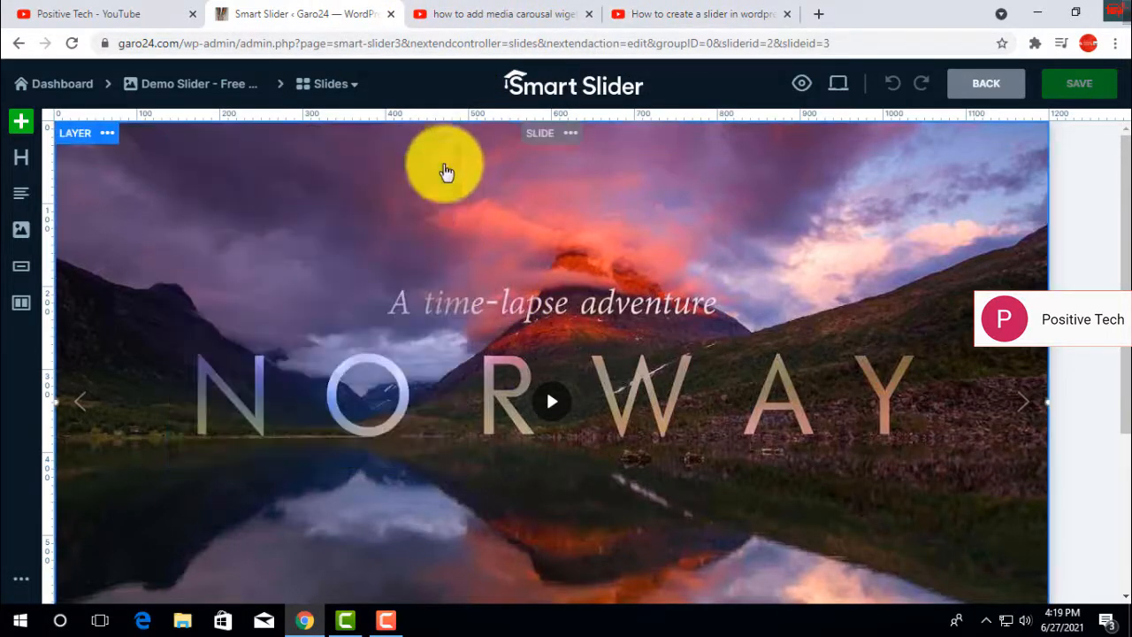
click(456, 308)
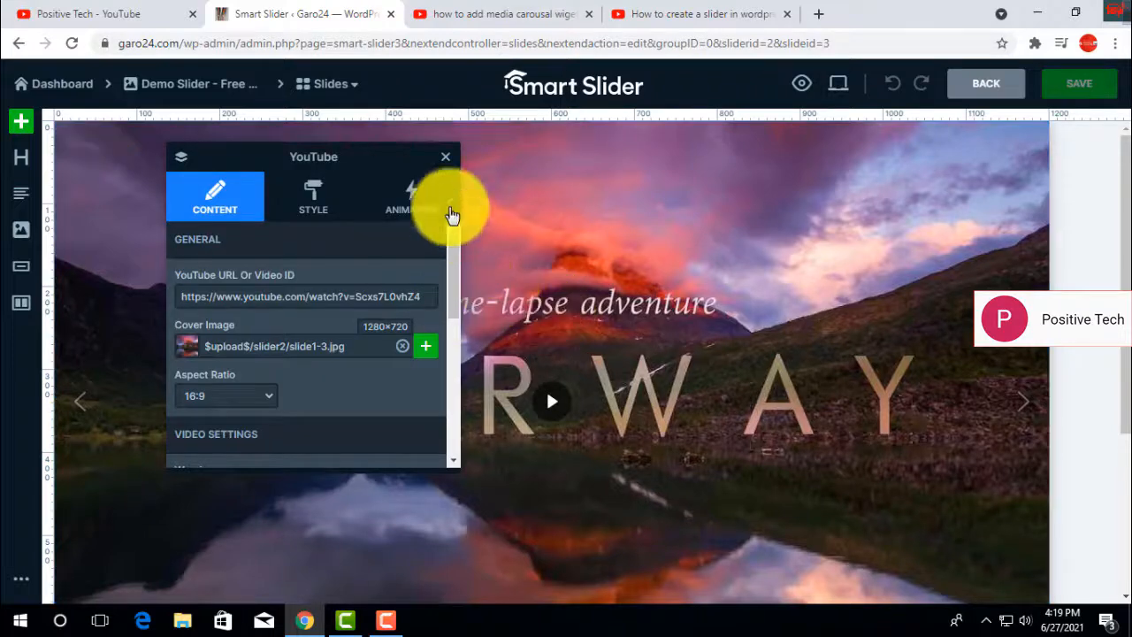
click(445, 158)
click(332, 403)
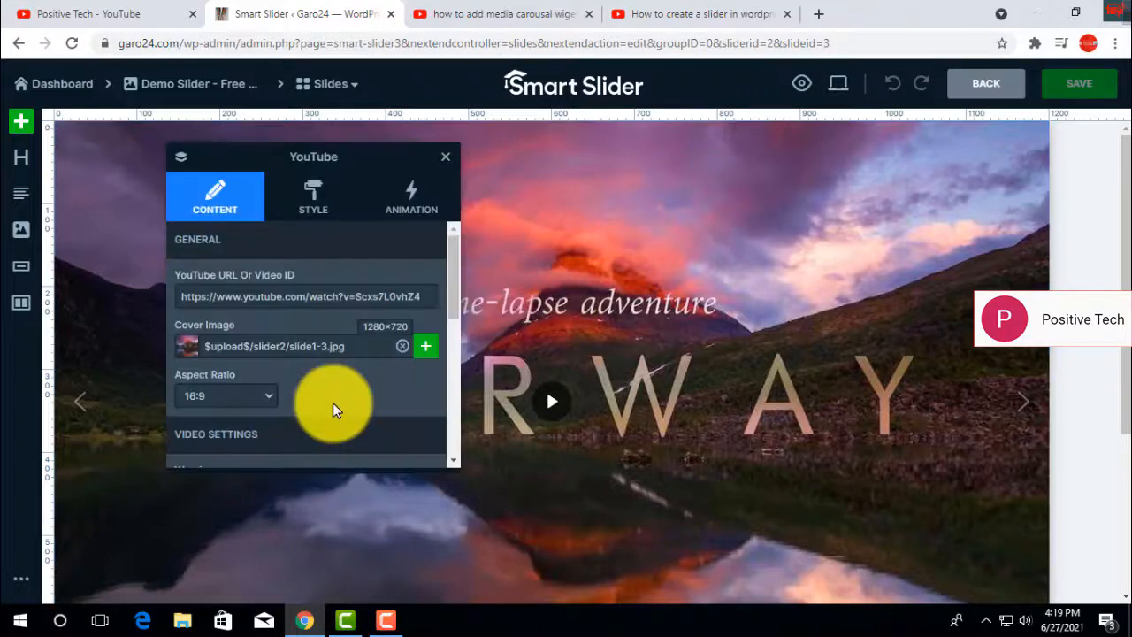
click(310, 201)
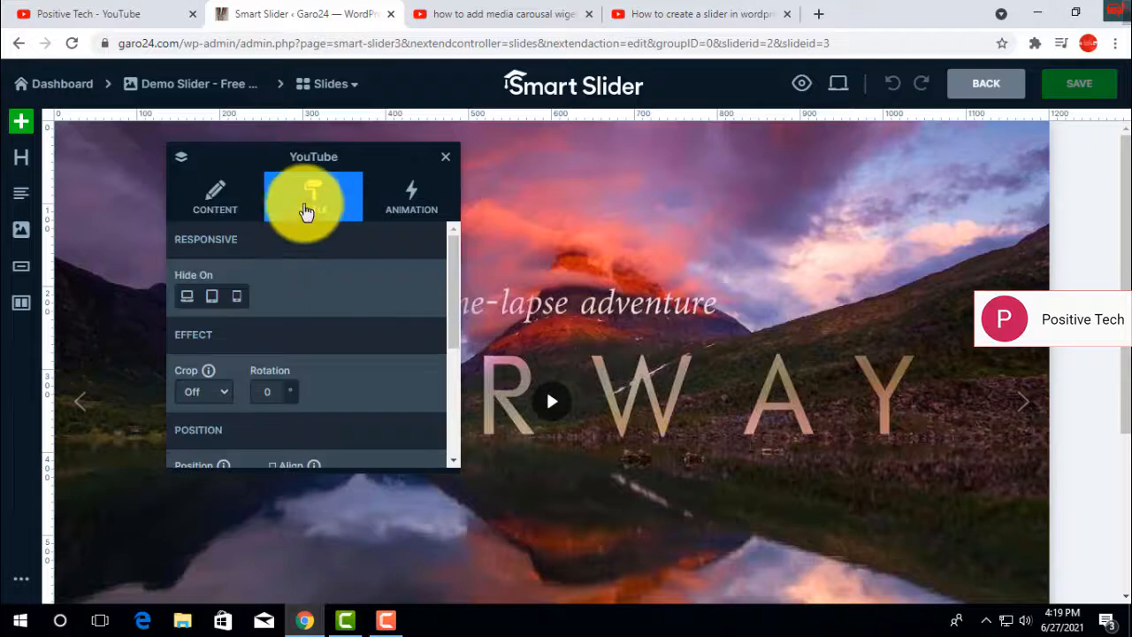
click(211, 304)
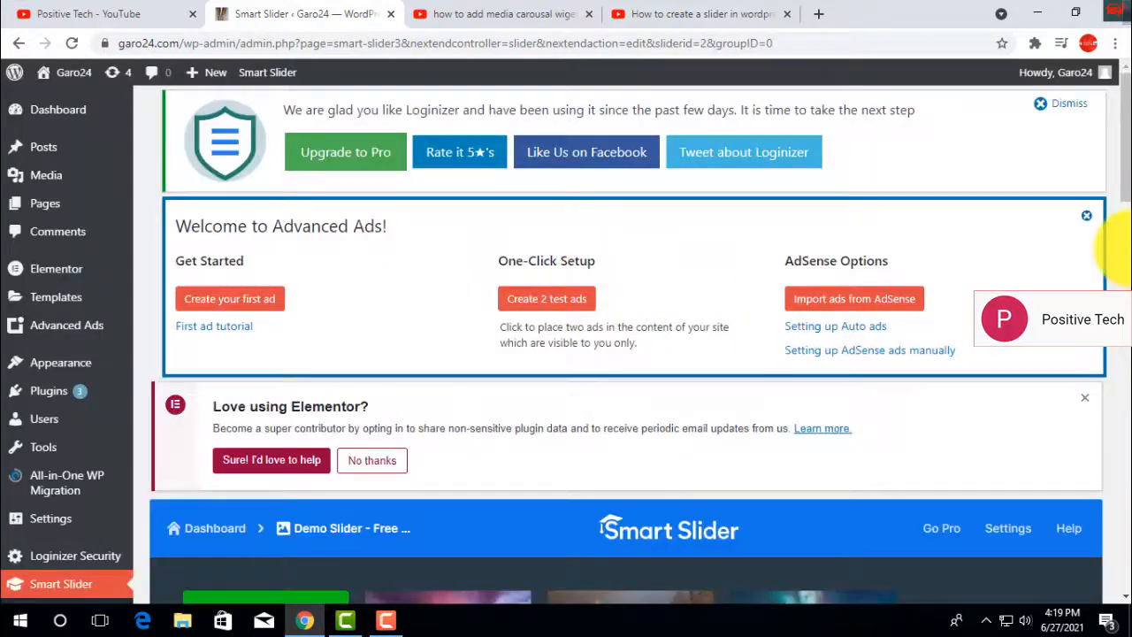
Reopen the Norway Timelapse slide from the slider's slide list and open its YouTube layer settings.
scroll(1116, 238, down, 3)
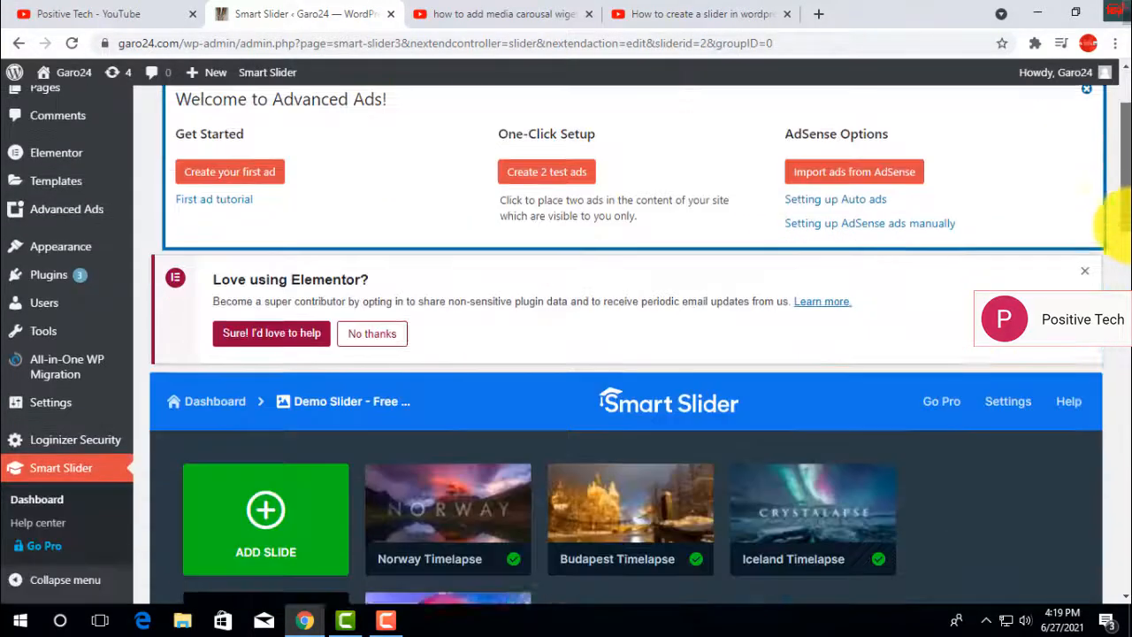
scroll(1116, 248, down, 2)
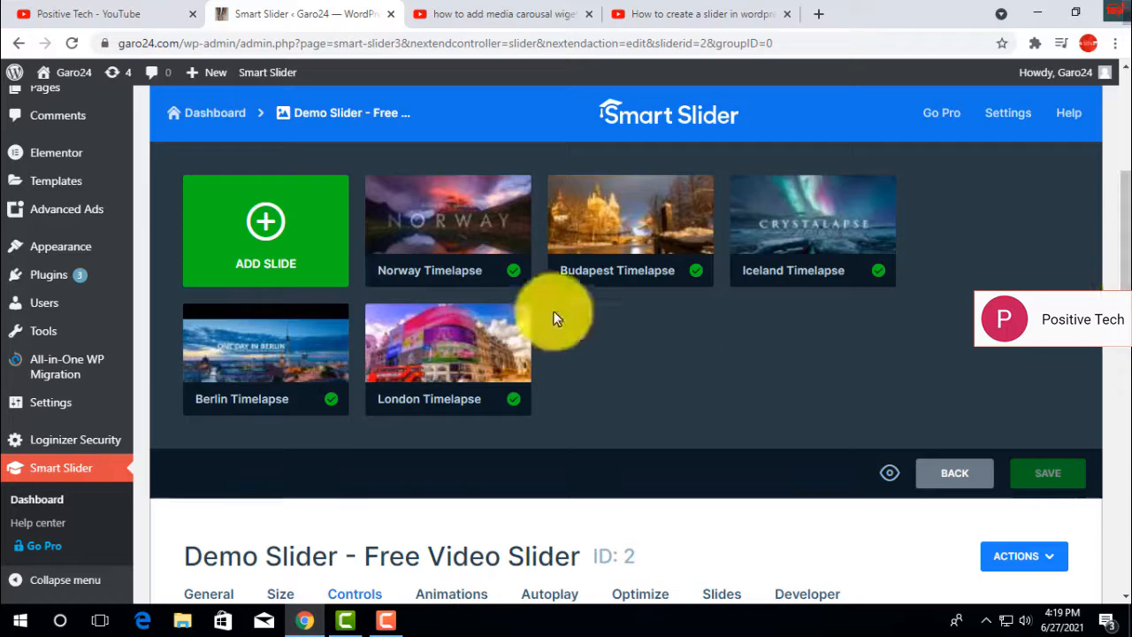
click(449, 219)
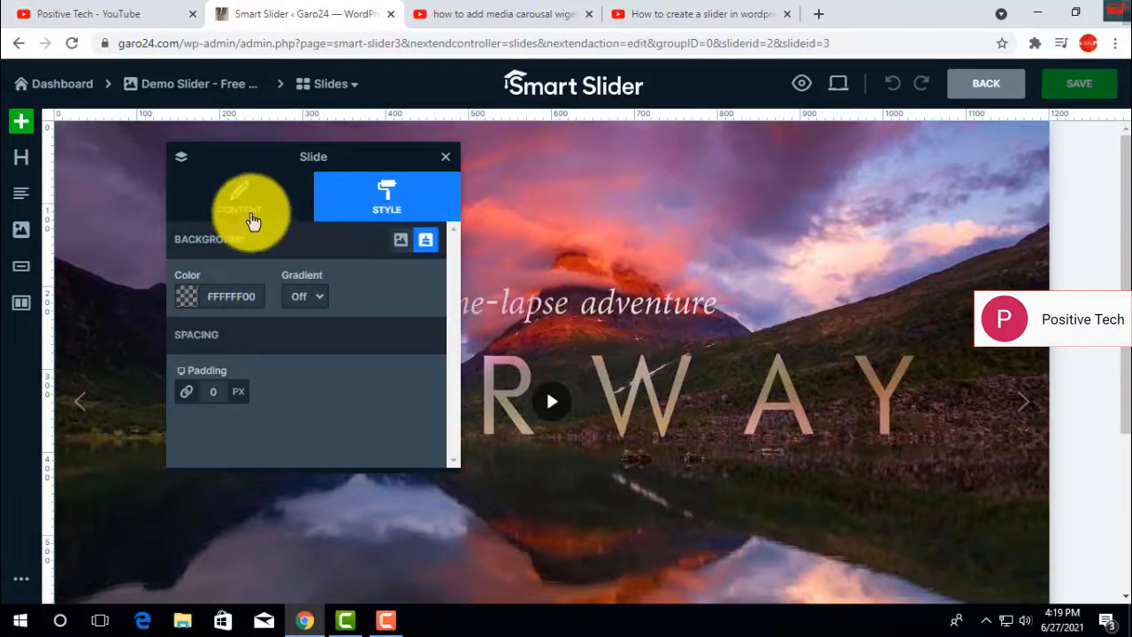
click(620, 283)
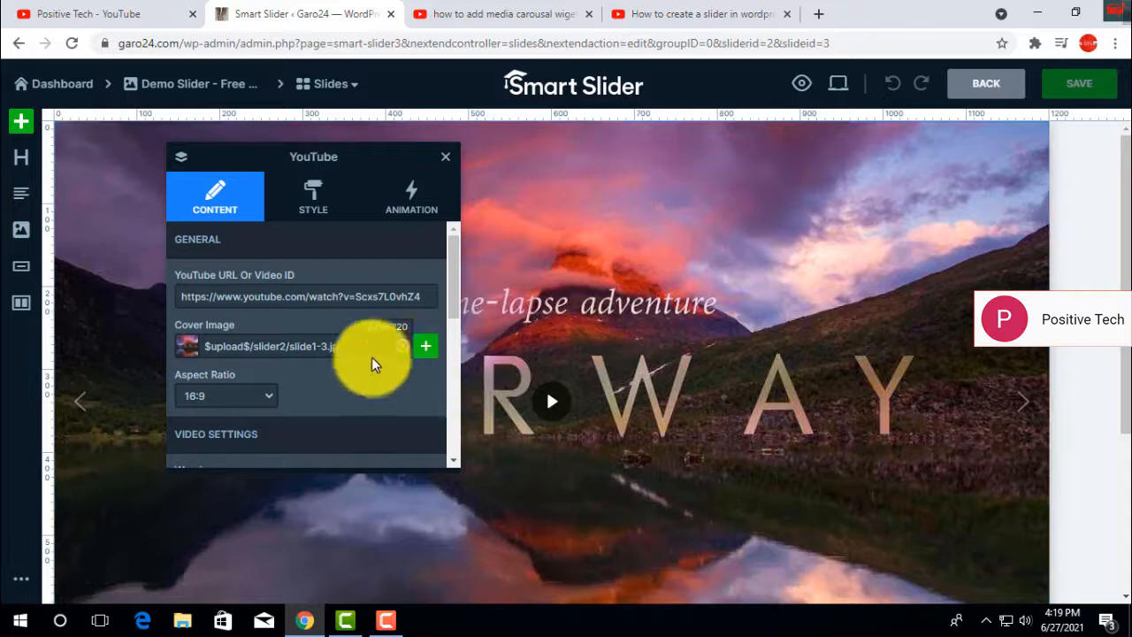
click(384, 301)
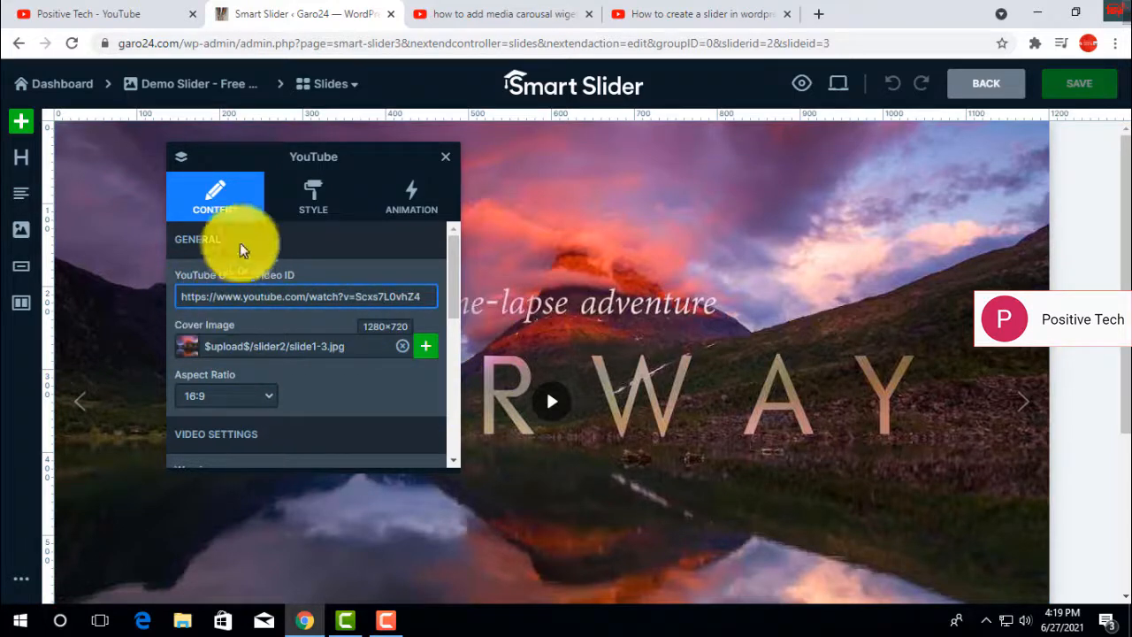
click(818, 15)
click(496, 383)
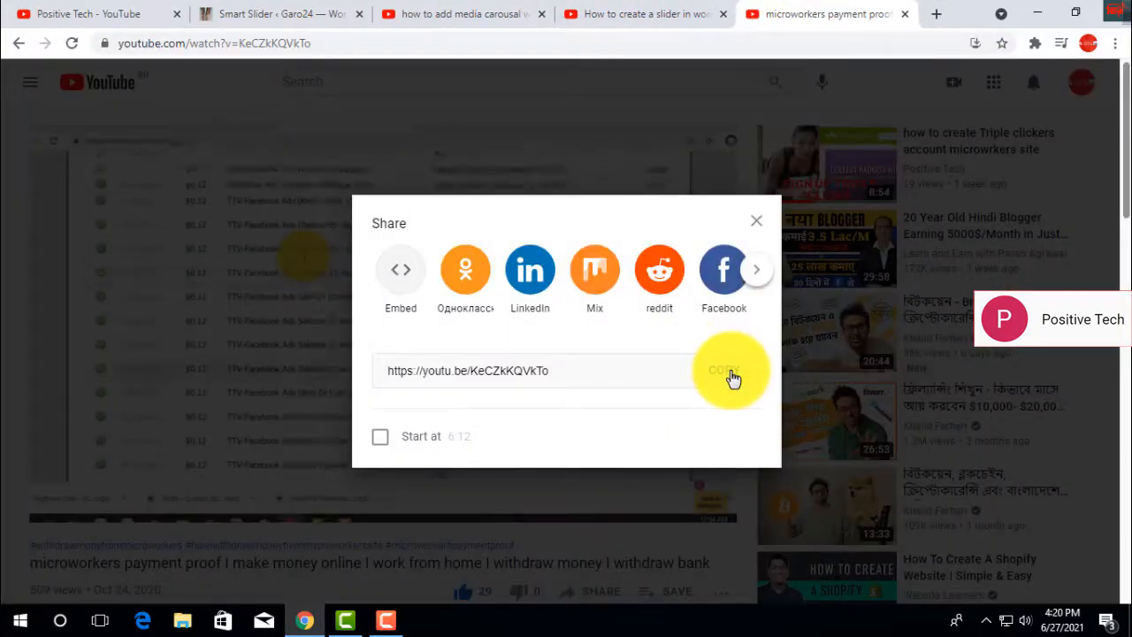
click(727, 372)
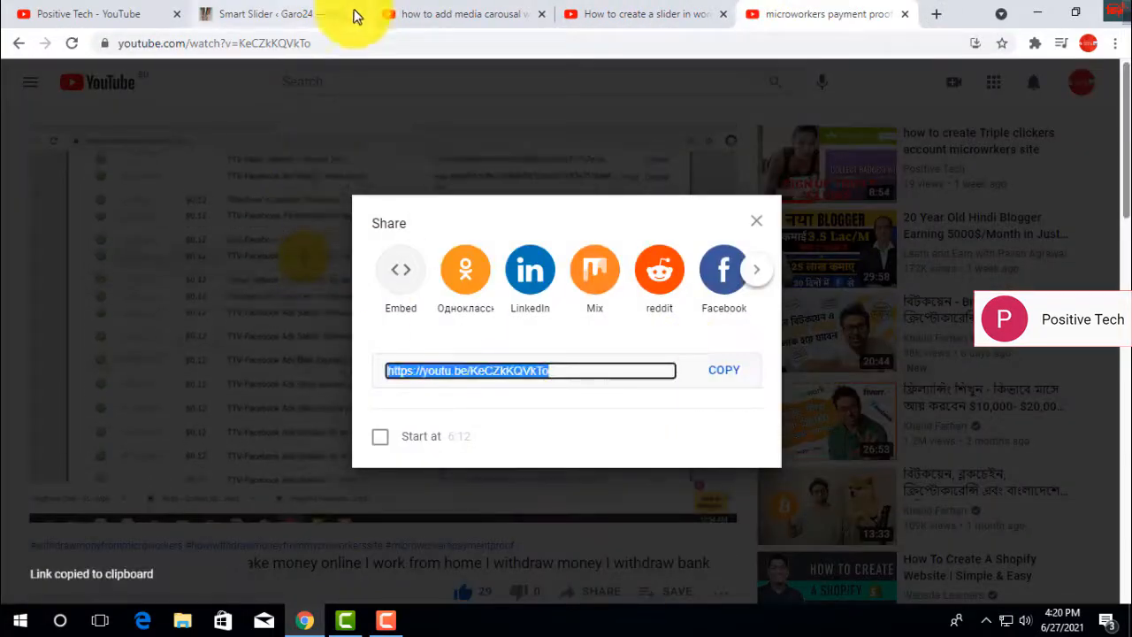
click(276, 15)
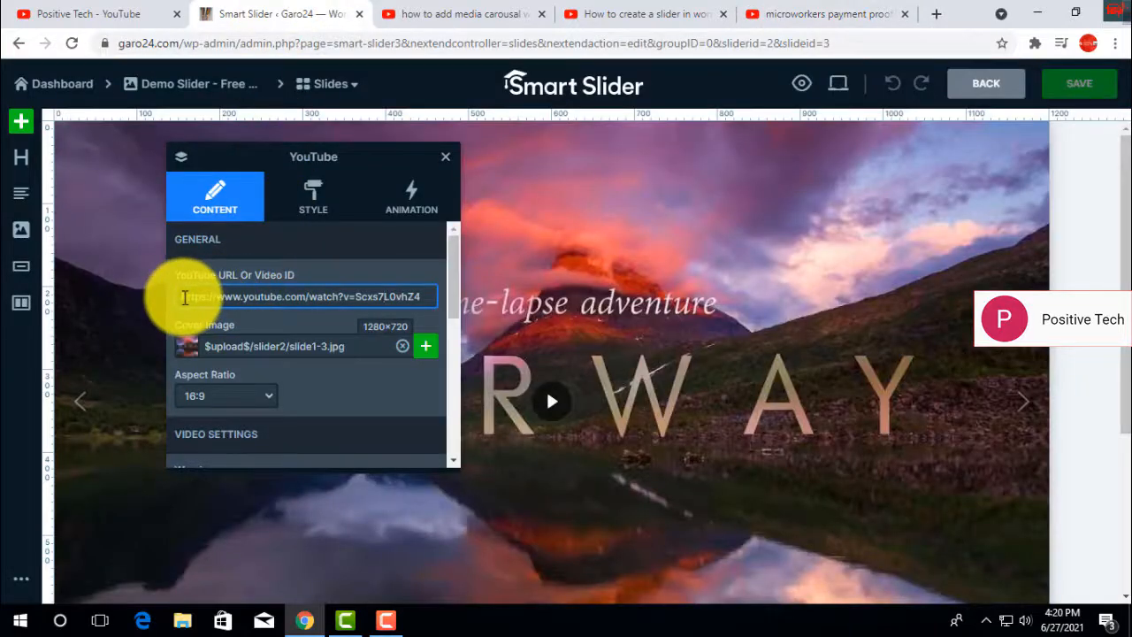
drag(184, 298, 457, 292)
right_click(400, 297)
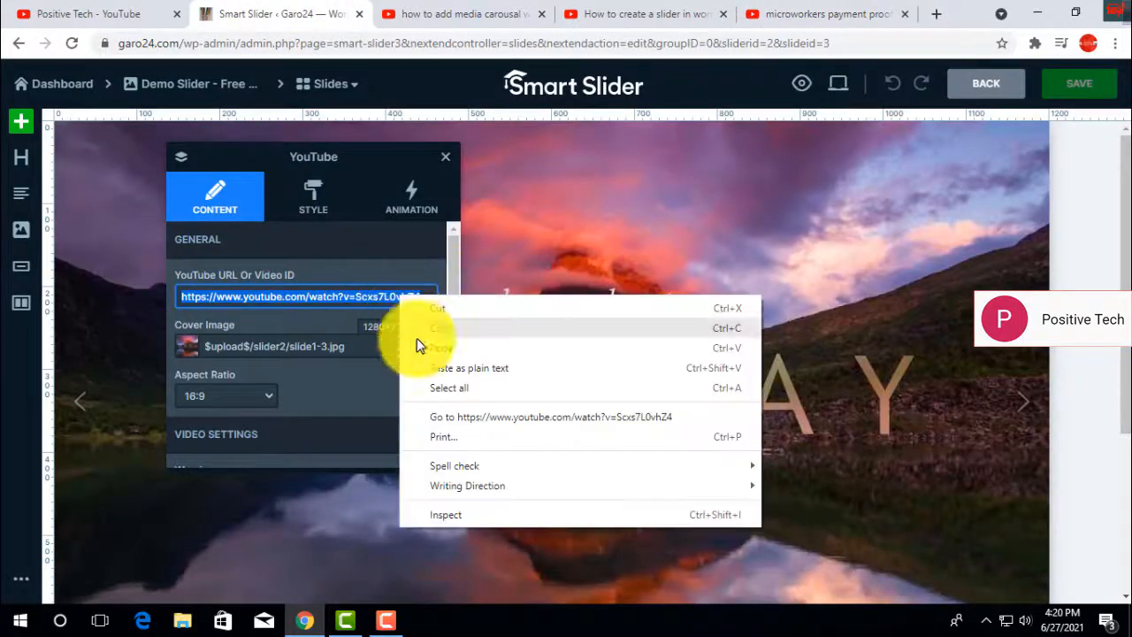
click(454, 347)
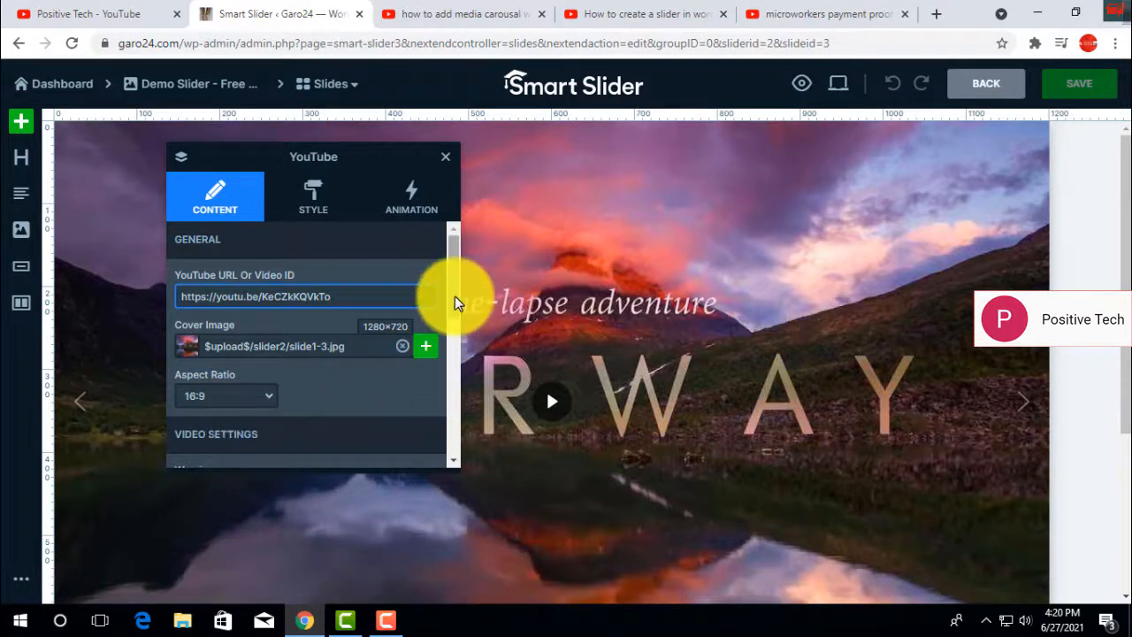
Set the YouTube layer's When Ended action to Go to next slide.
drag(454, 296, 455, 332)
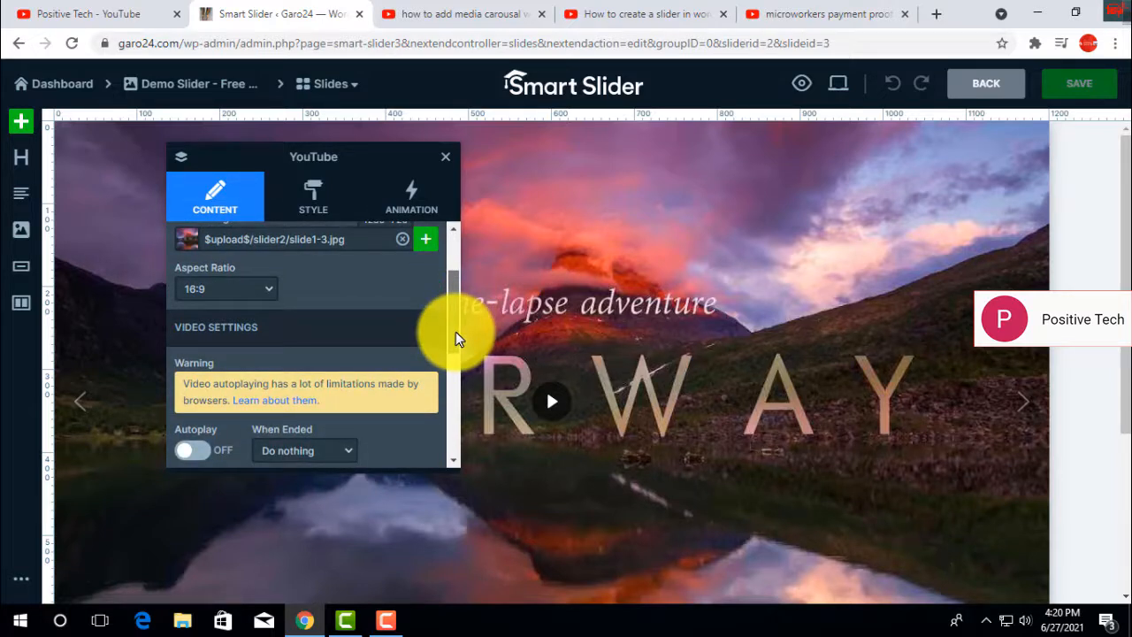
drag(456, 333, 460, 356)
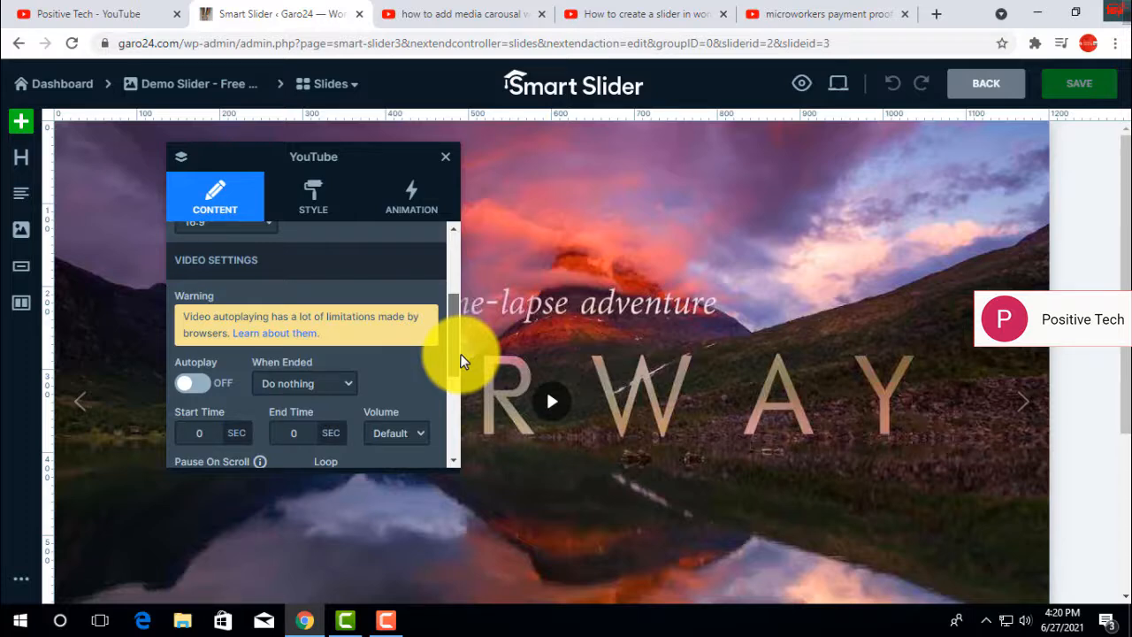
drag(460, 360, 460, 374)
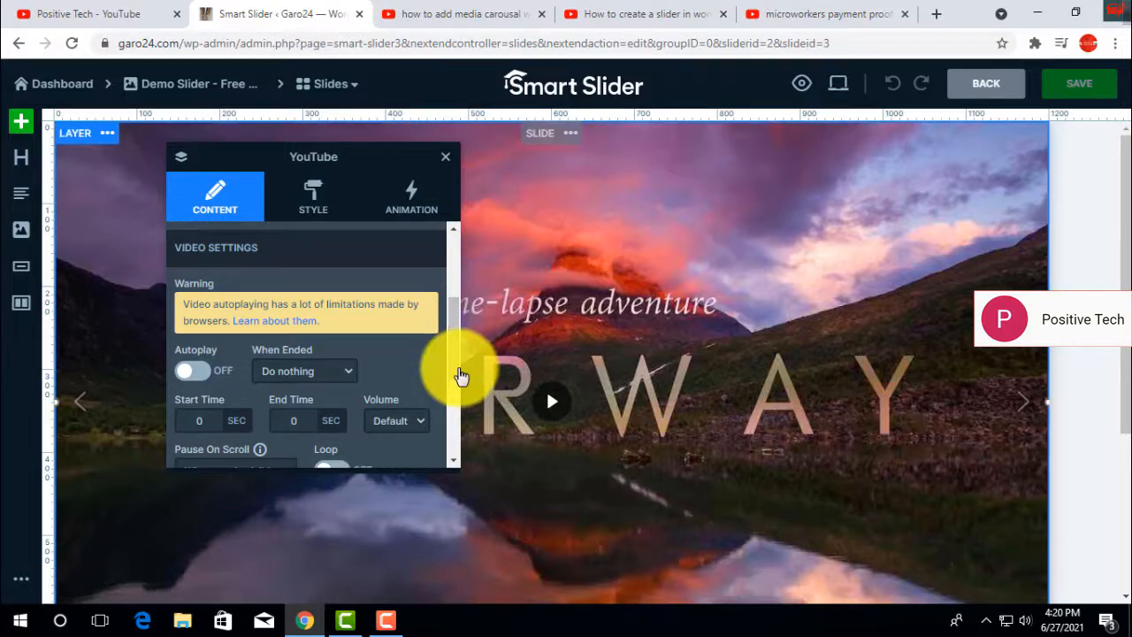
click(352, 380)
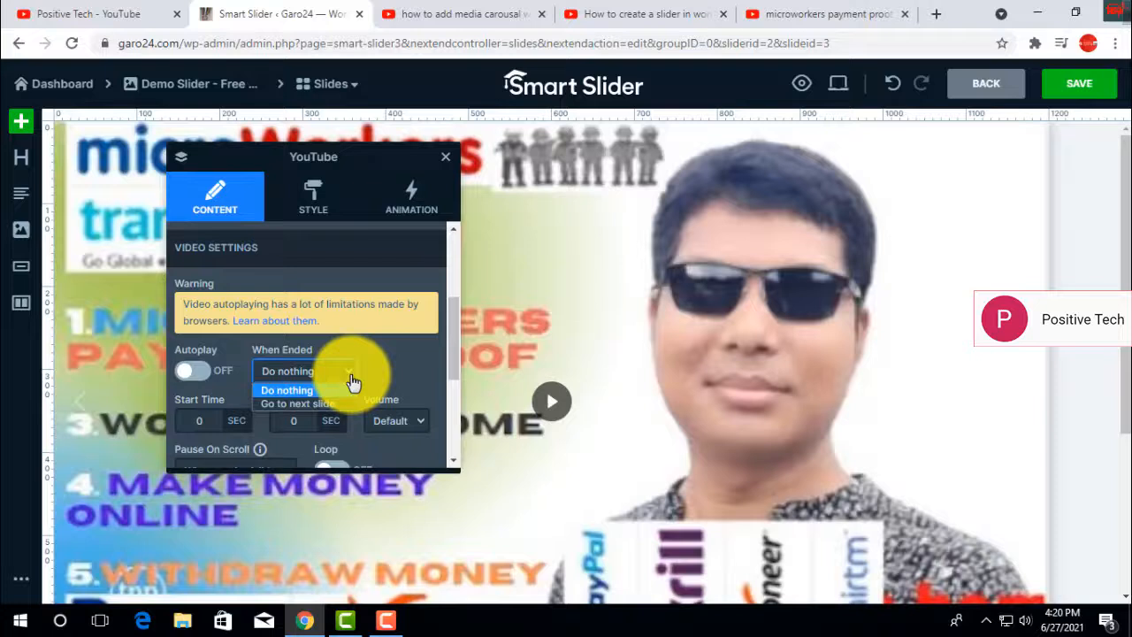
click(289, 402)
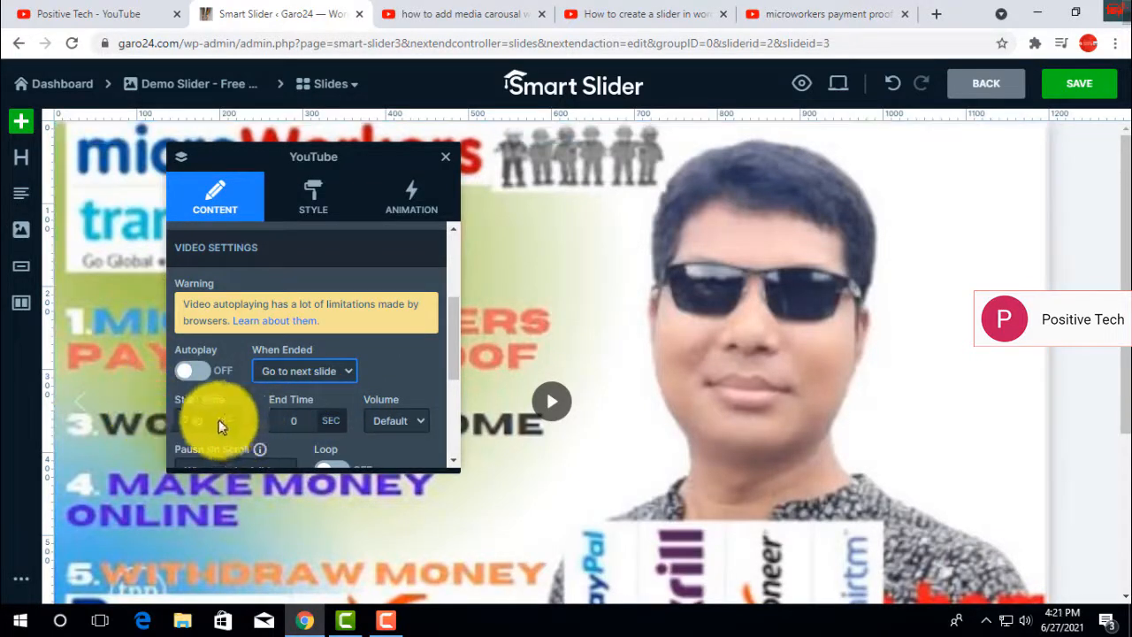
Set the YouTube layer's Show Related Videos option to Same channel.
drag(450, 331, 449, 419)
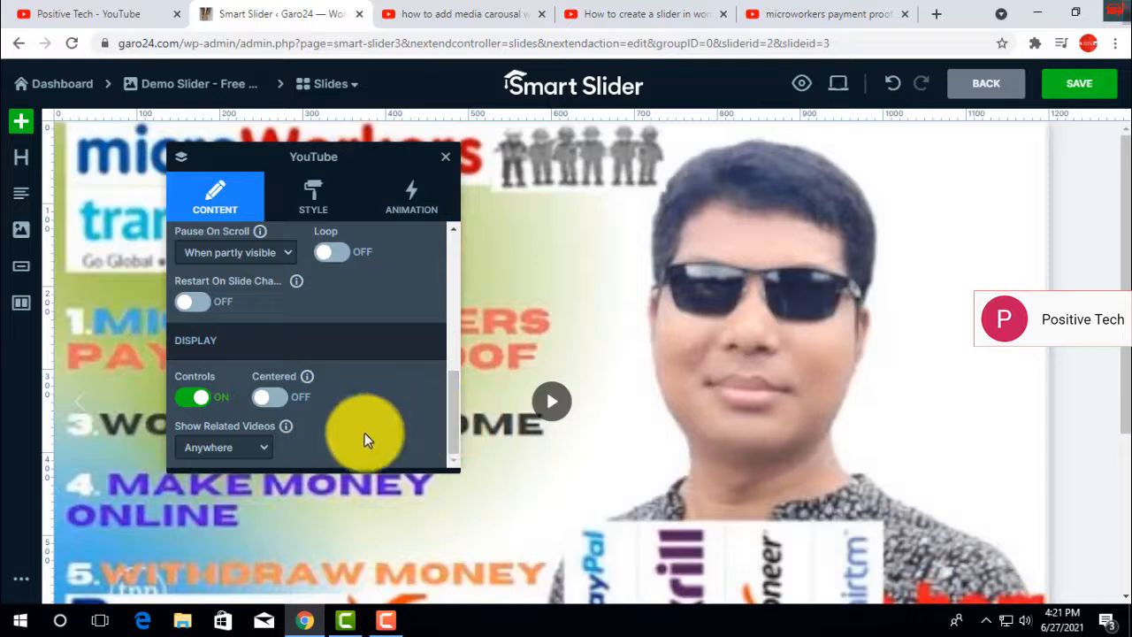
click(267, 452)
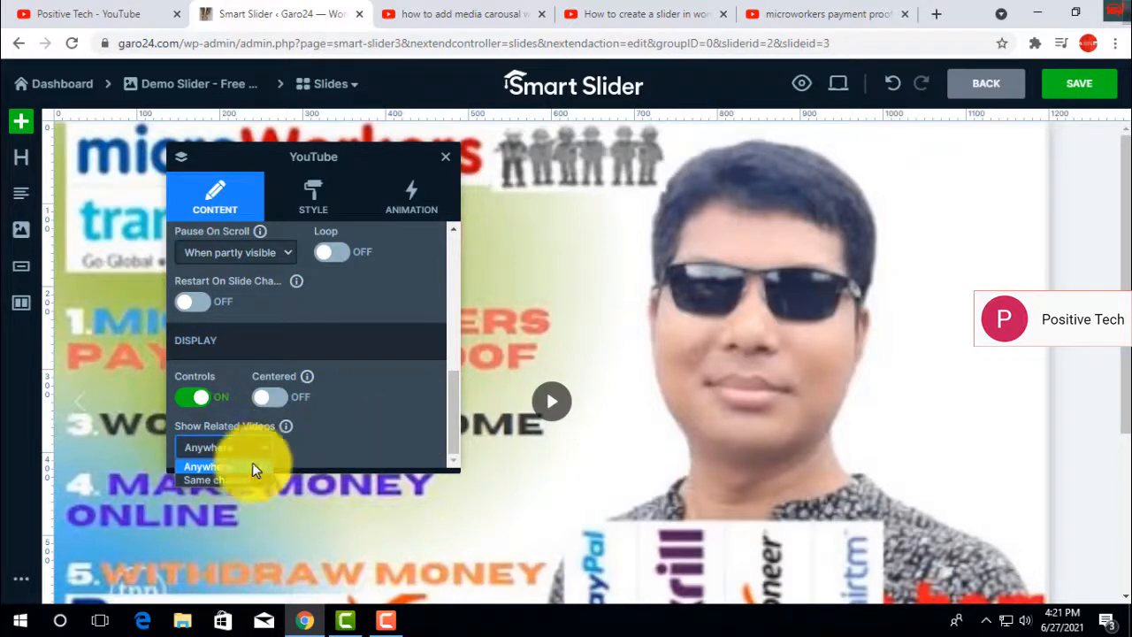
click(235, 482)
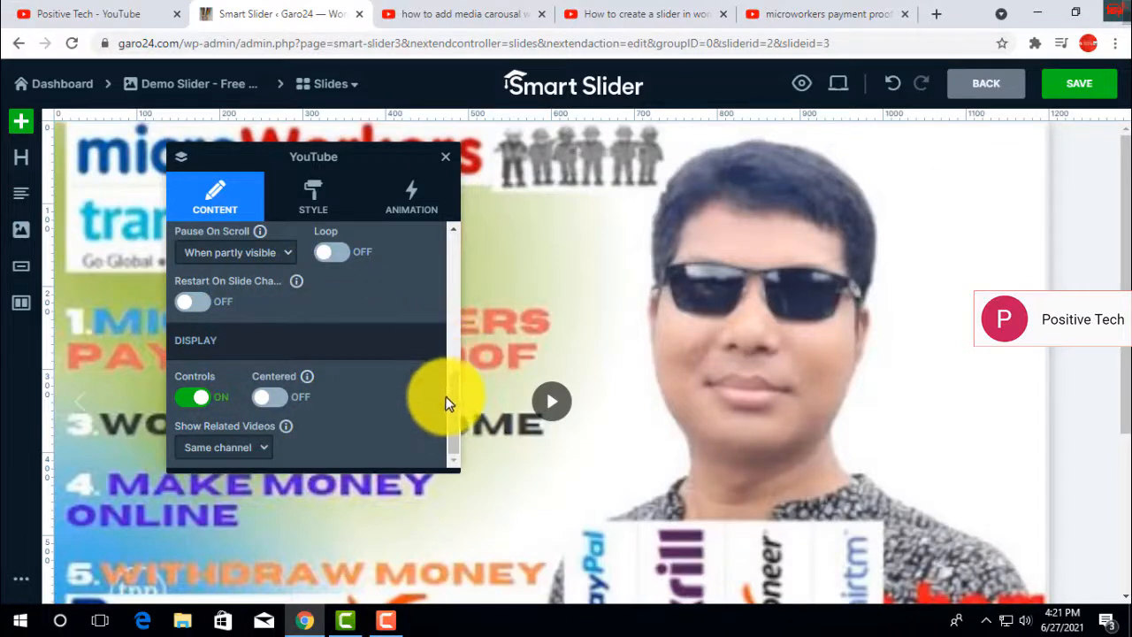
Review the Pause On Scroll and Volume options of the YouTube layer, keeping the volume at Default.
drag(450, 403, 449, 371)
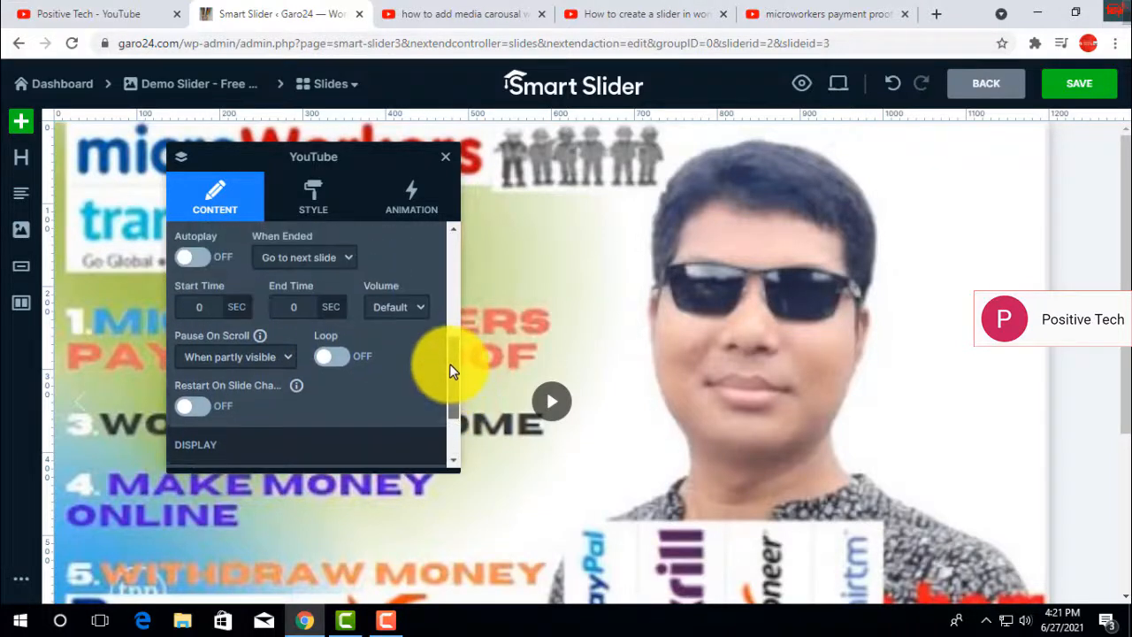
click(291, 363)
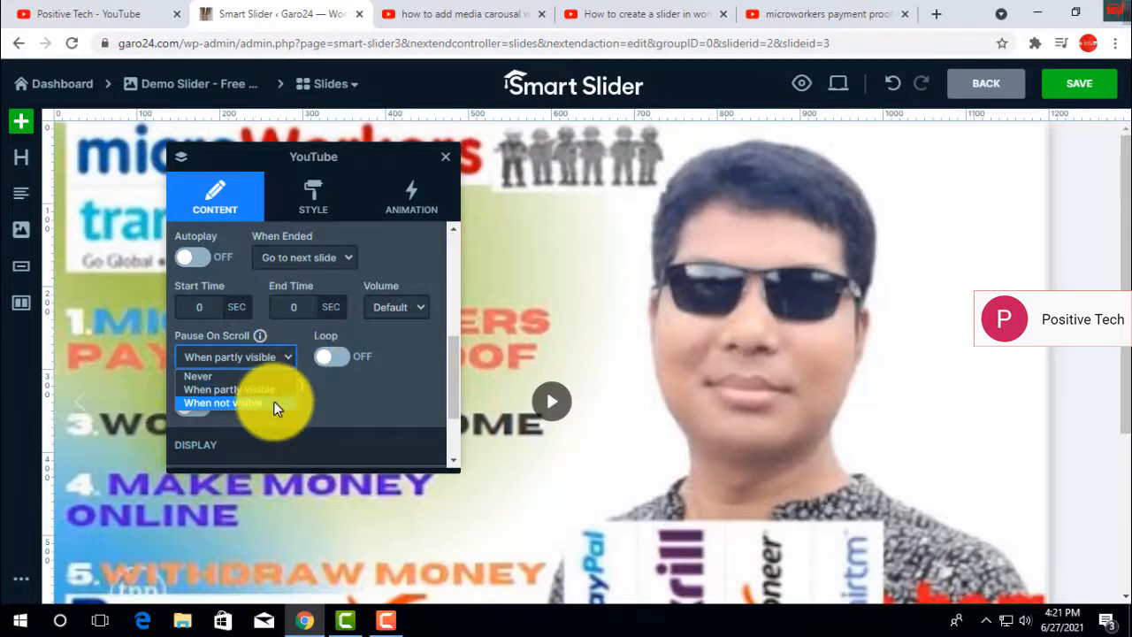
click(370, 377)
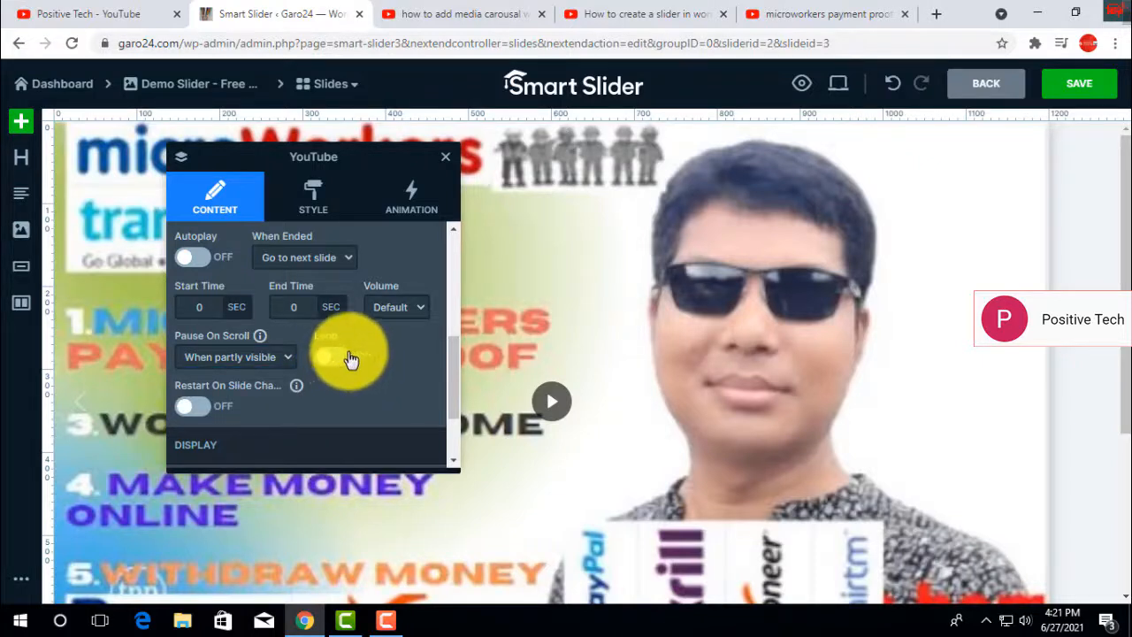
click(421, 312)
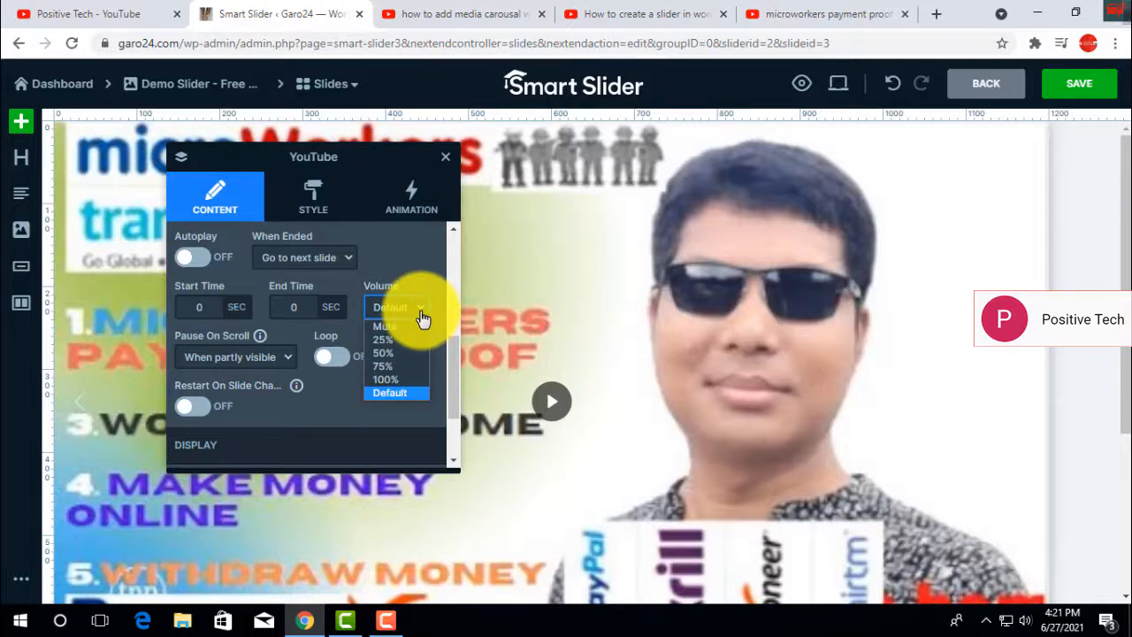
click(377, 394)
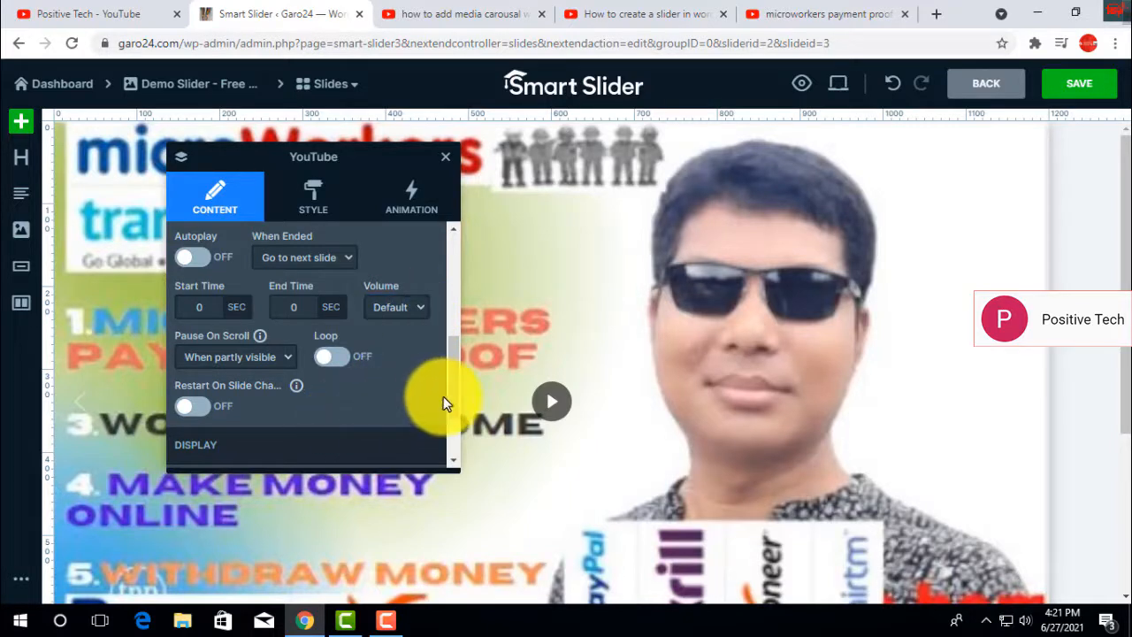
Review the URL and cover image fields, then the Style and Animation settings of the YouTube layer.
drag(445, 396, 467, 254)
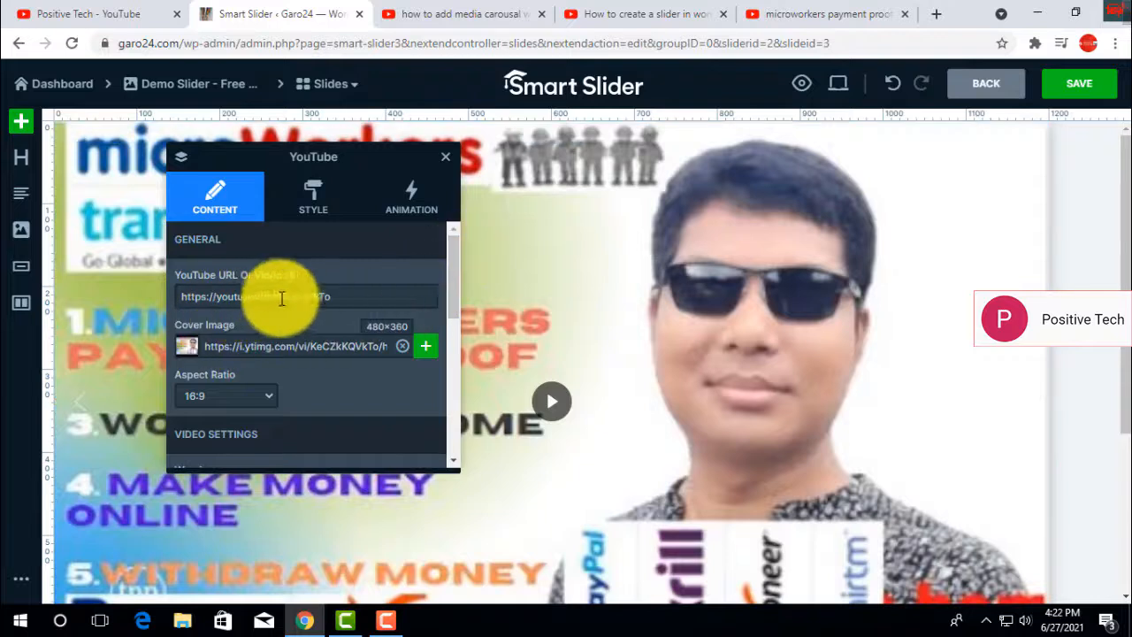
click(312, 205)
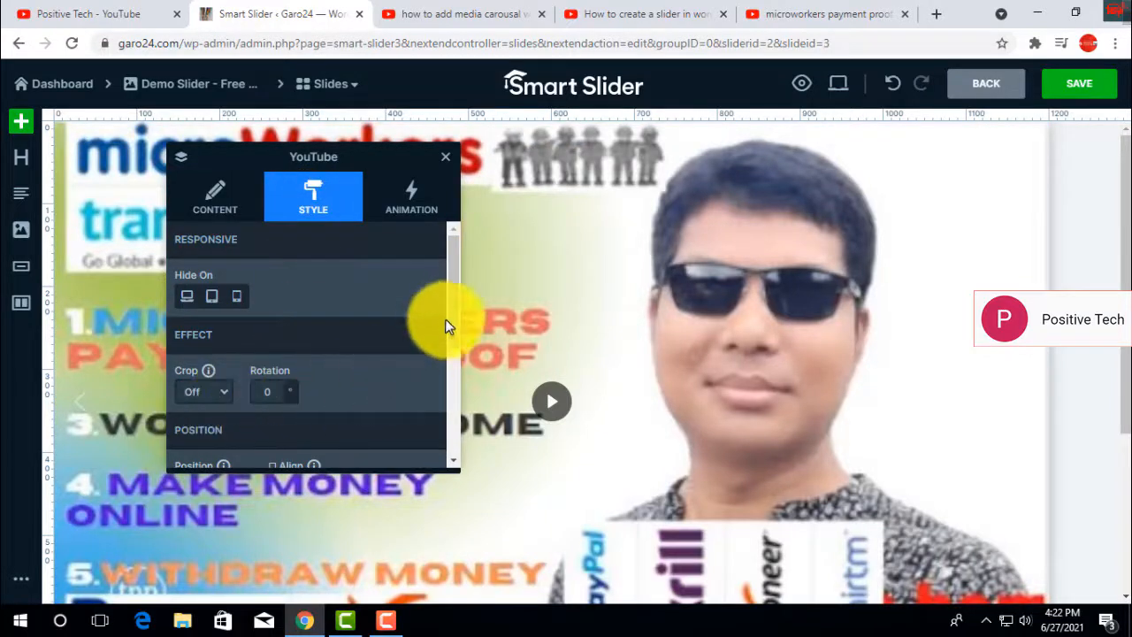
drag(452, 323, 456, 260)
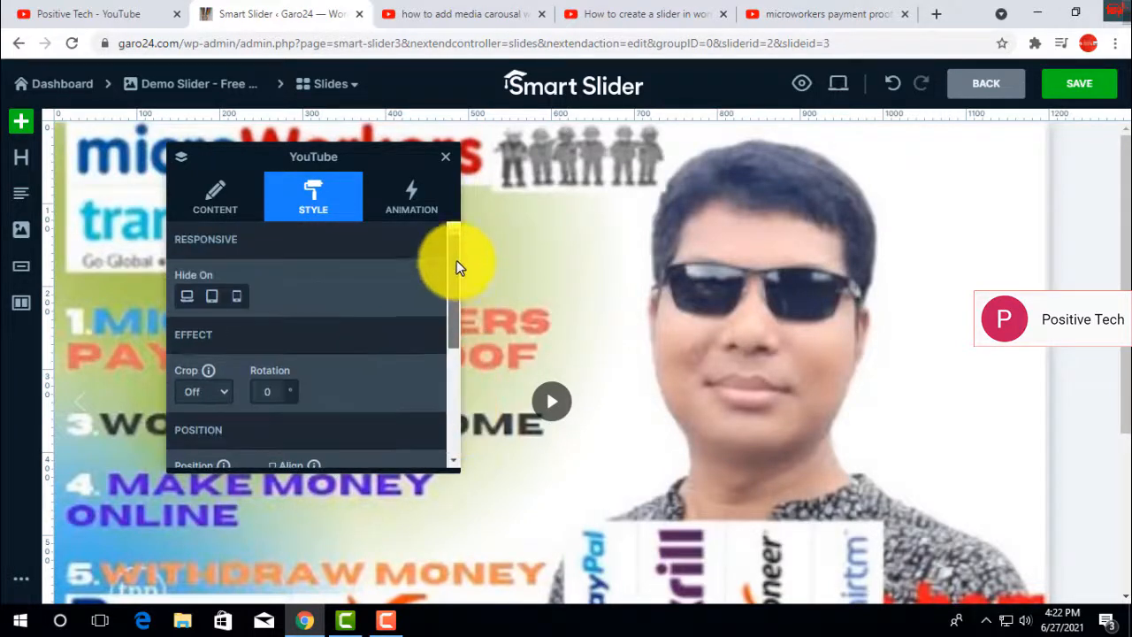
click(421, 217)
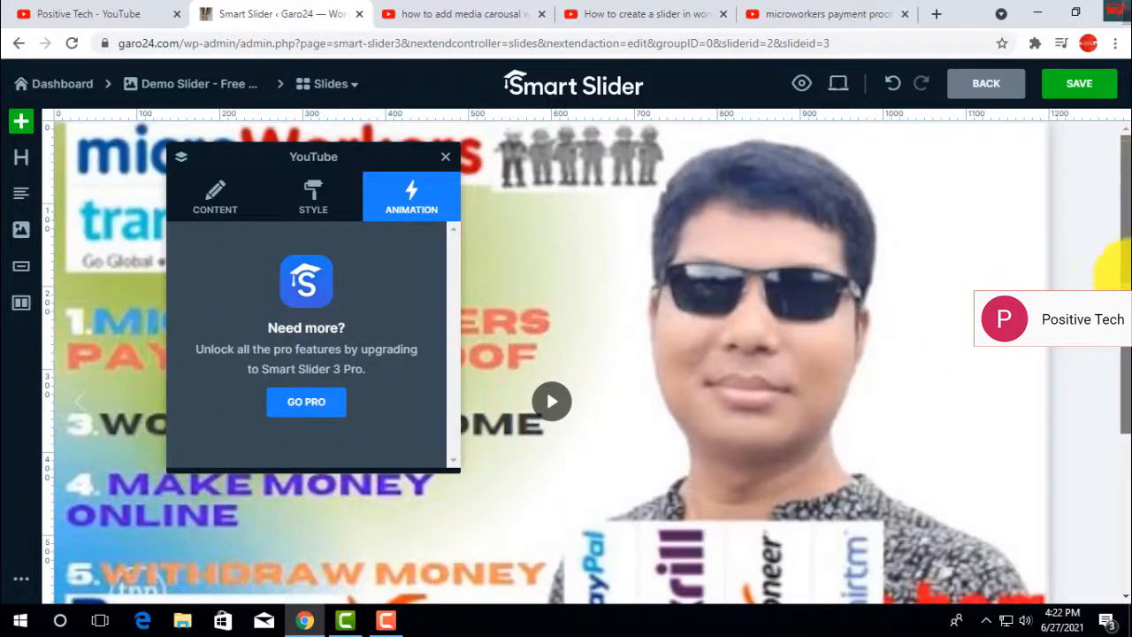
mouse_move(1124, 270)
mouse_down()
mouse_move(1124, 496)
mouse_move(1125, 283)
mouse_up()
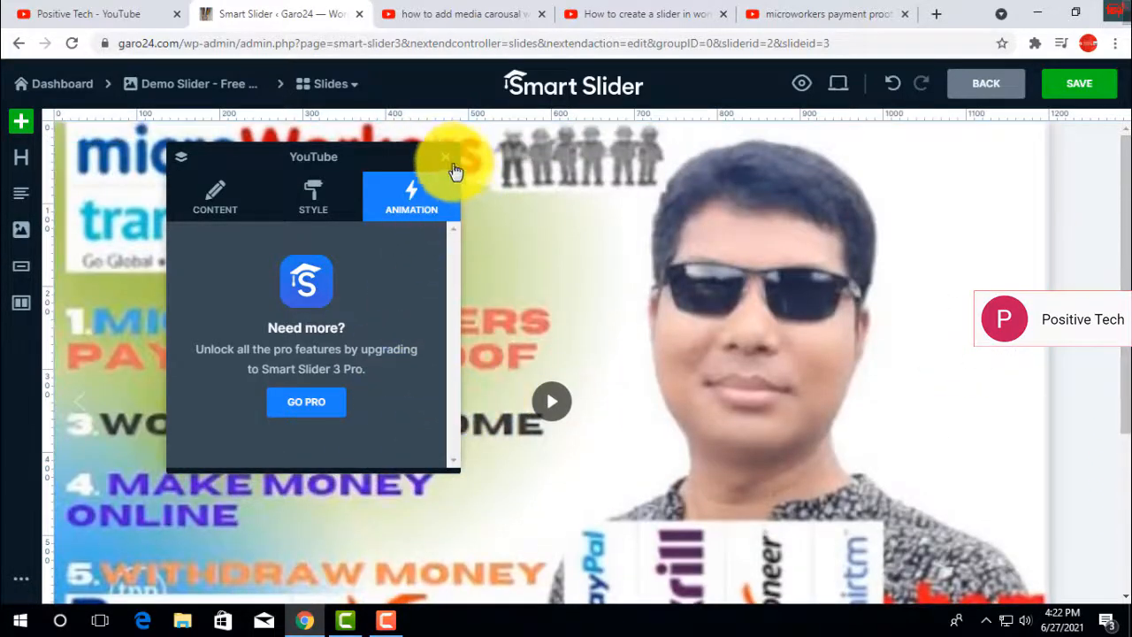
Browse the Media Library for the YouTube layer's cover image and close it without choosing a file.
click(213, 206)
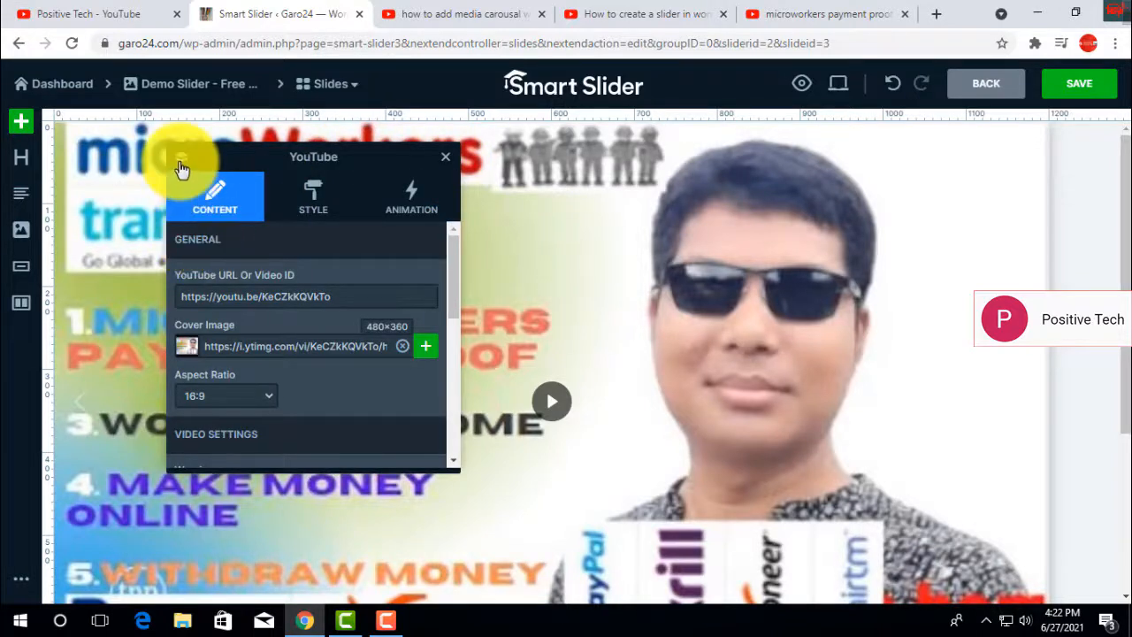
click(430, 351)
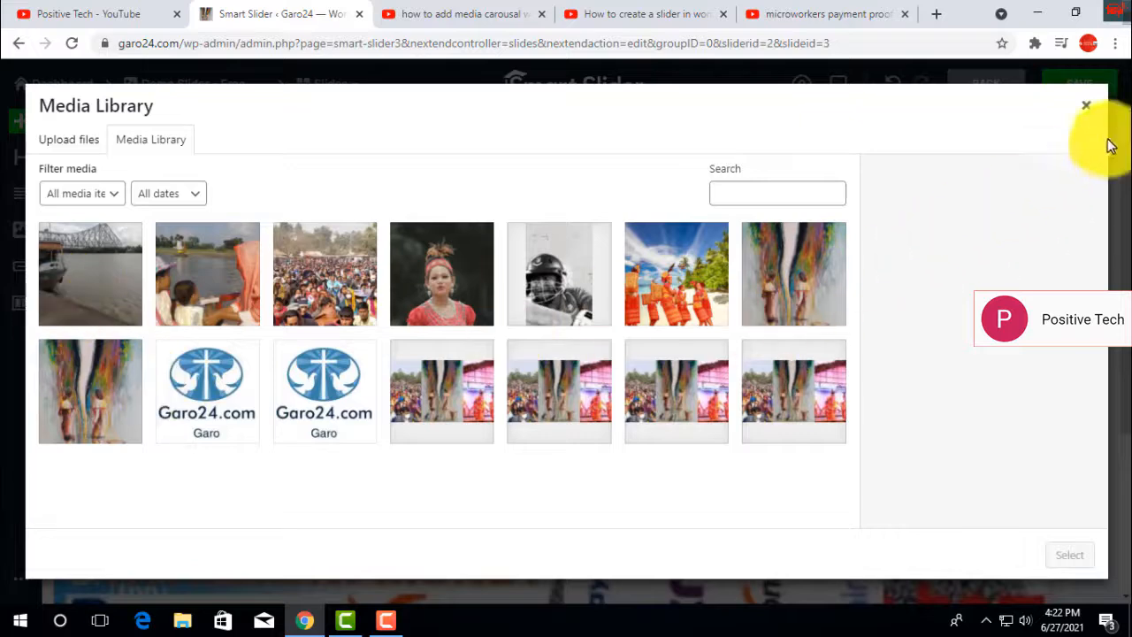
click(1086, 106)
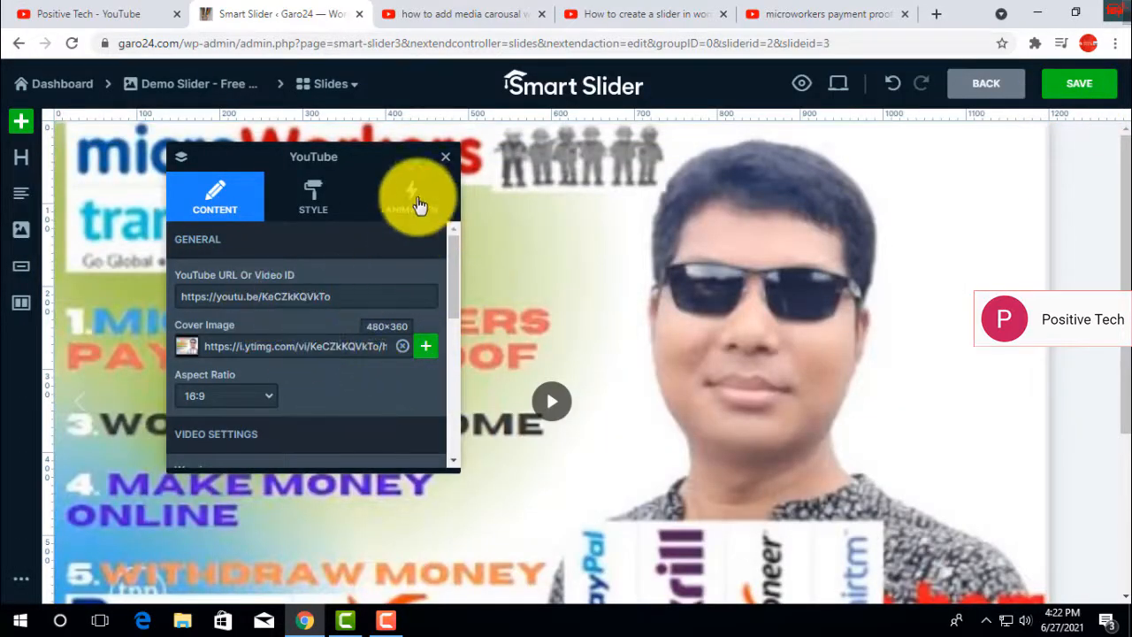
Try to add the copied microworkers video title text after the link in the layer's YouTube URL.
click(364, 303)
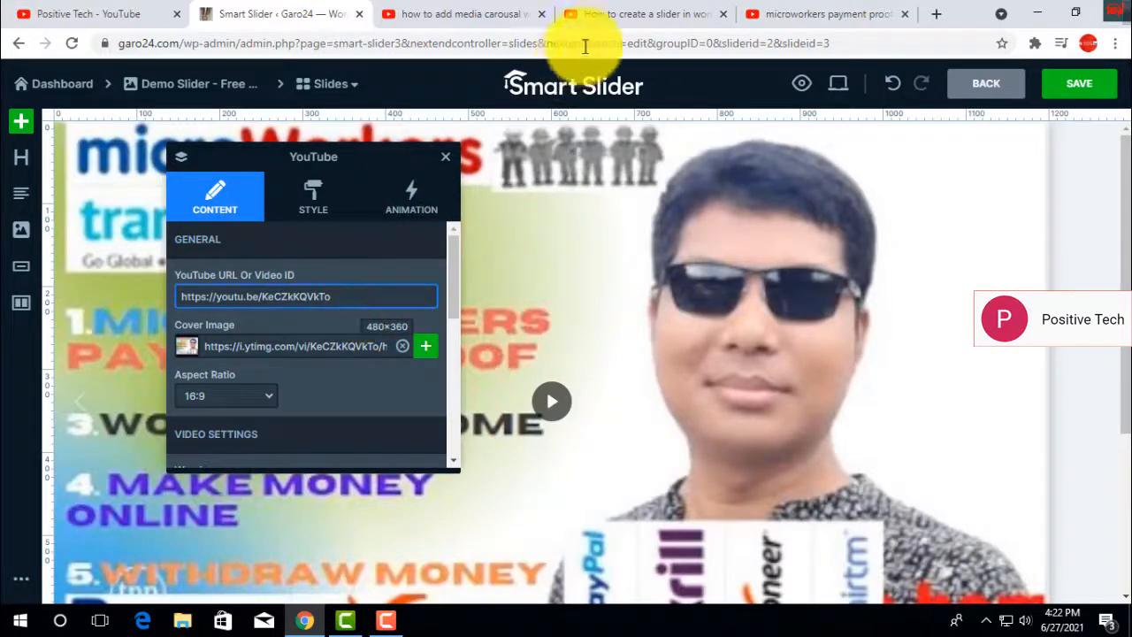
click(823, 16)
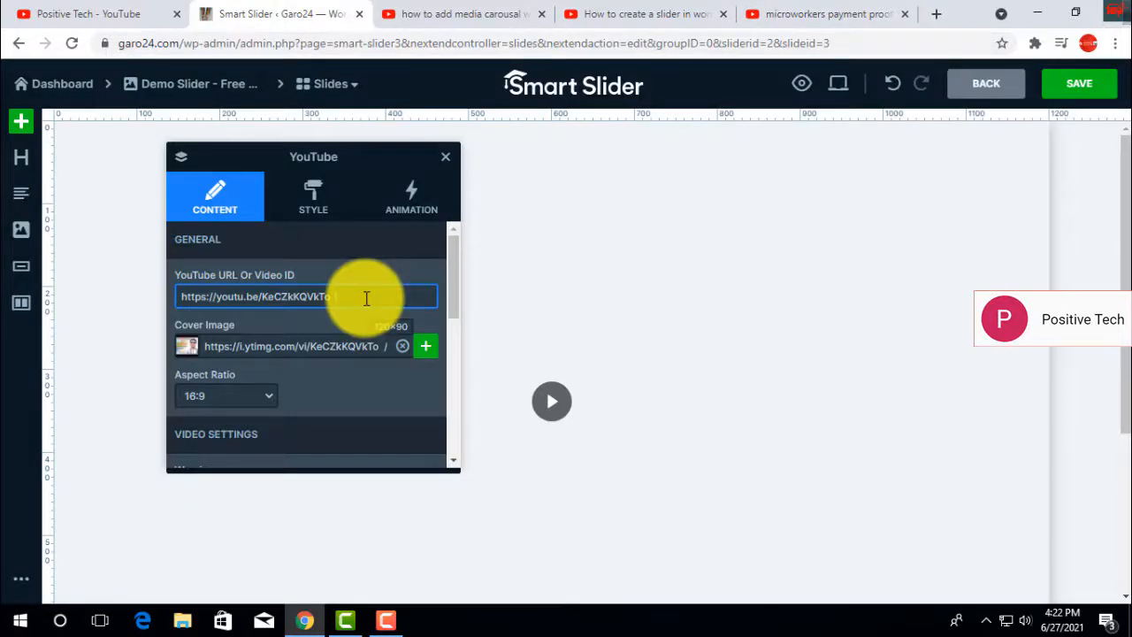
key(ctrl+v)
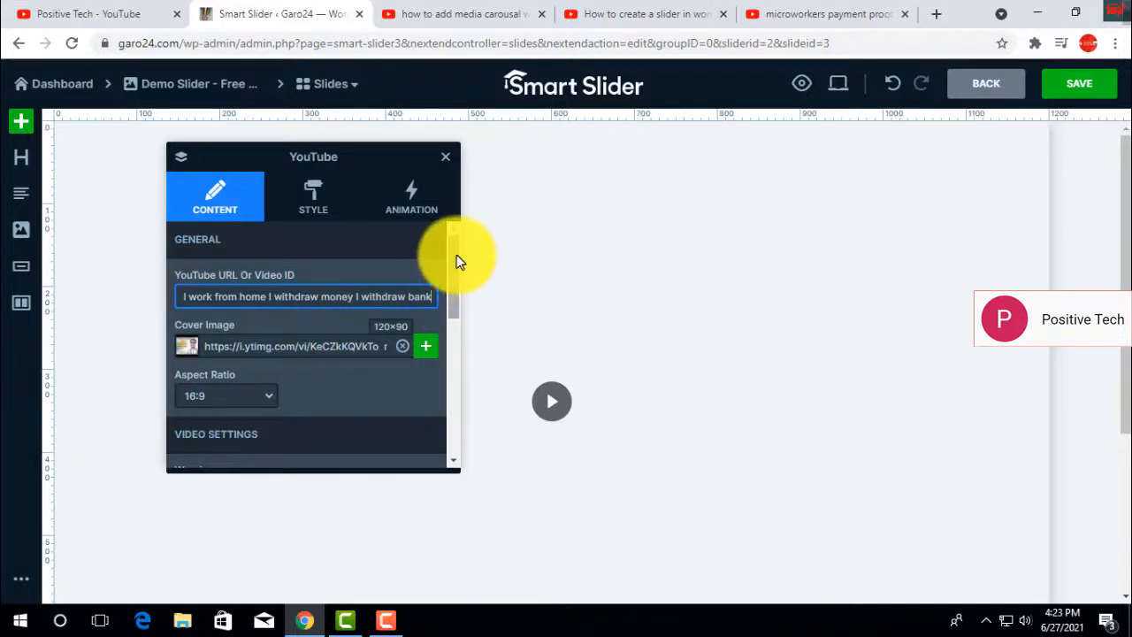
drag(459, 260, 455, 413)
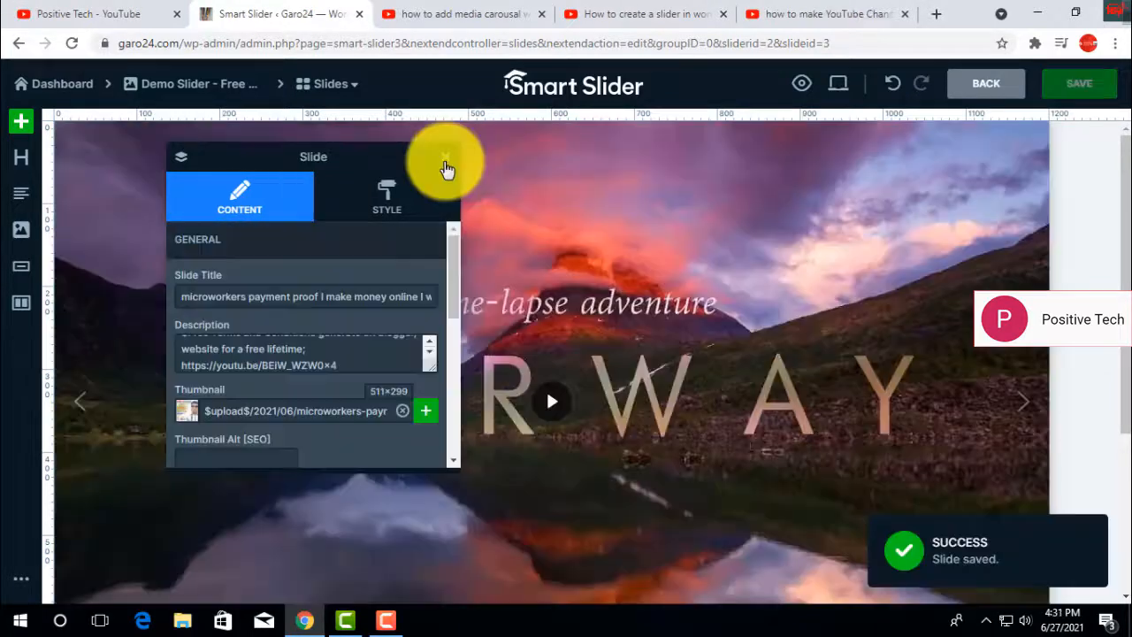
Close the microworkers slide's settings and open the Budapest Timelapse slide for editing.
click(446, 163)
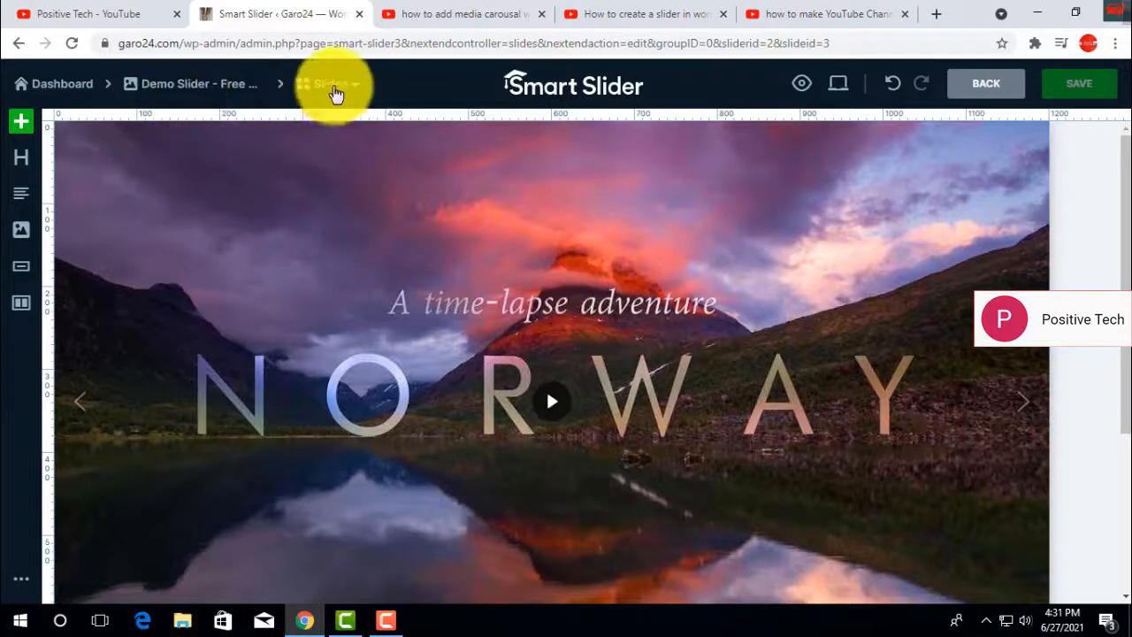
click(334, 88)
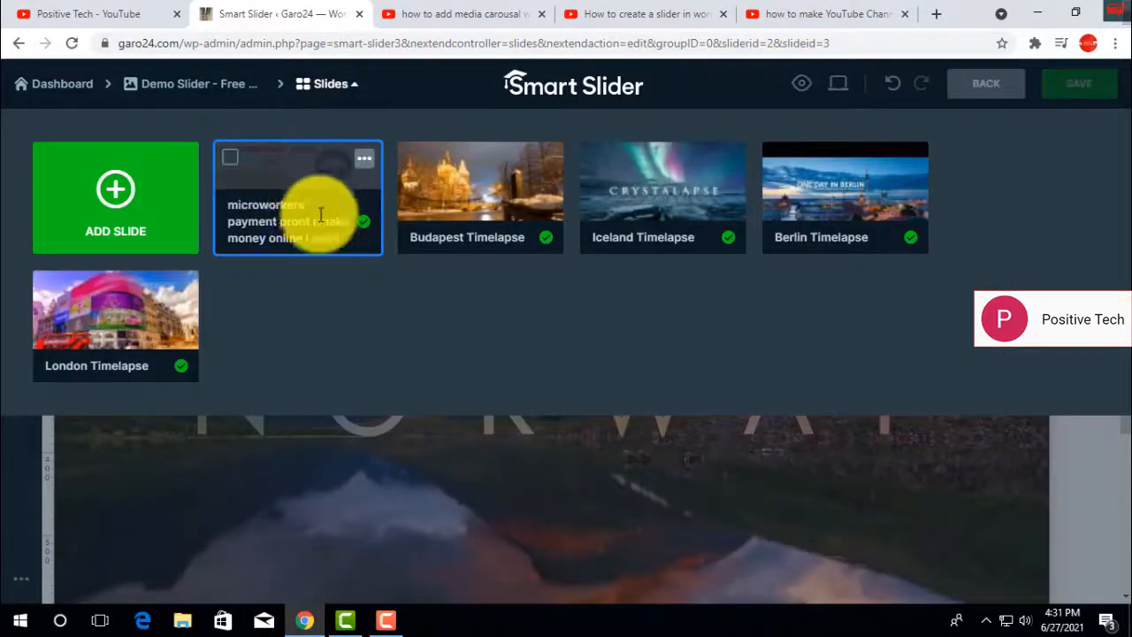
mouse_move(505, 202)
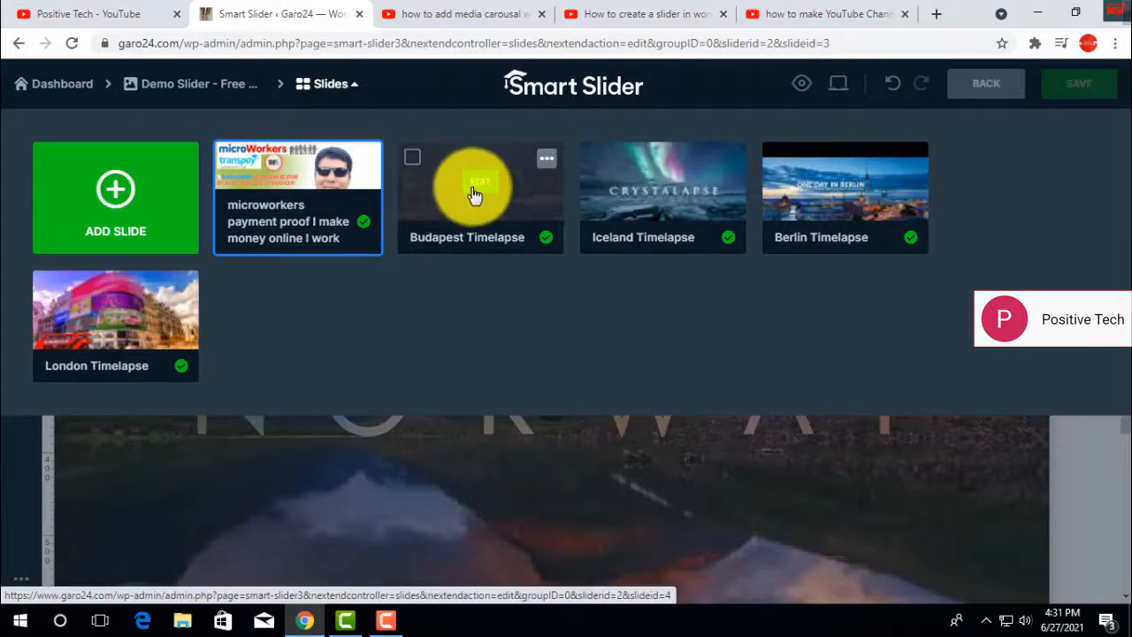
click(482, 189)
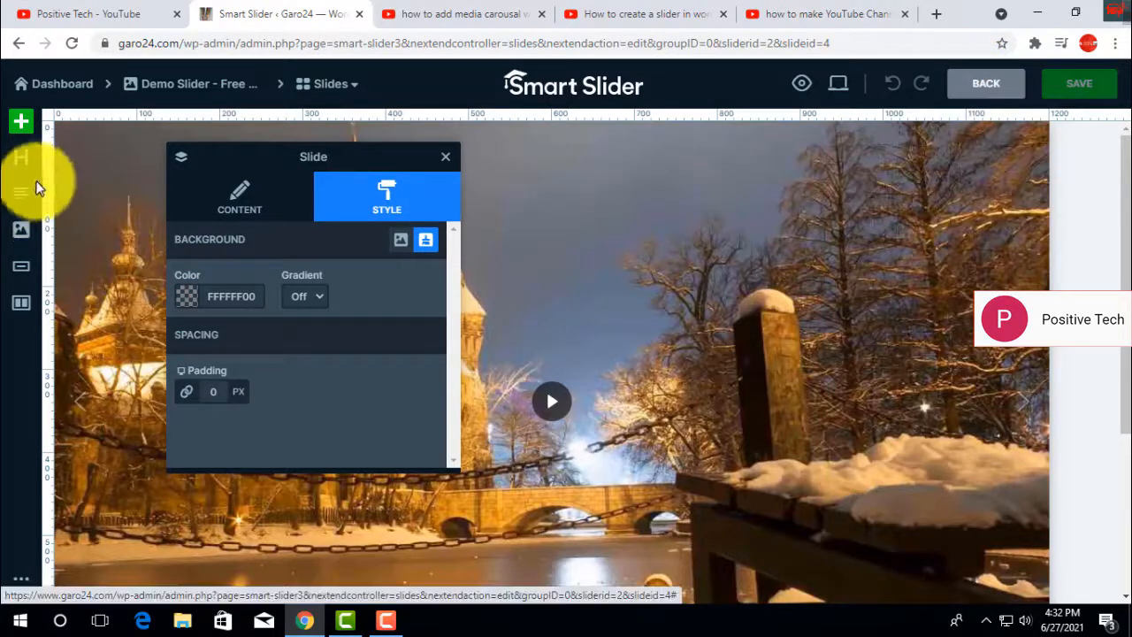
Try adding an Image layer and a YouTube layer to the Budapest Timelapse slide.
click(24, 128)
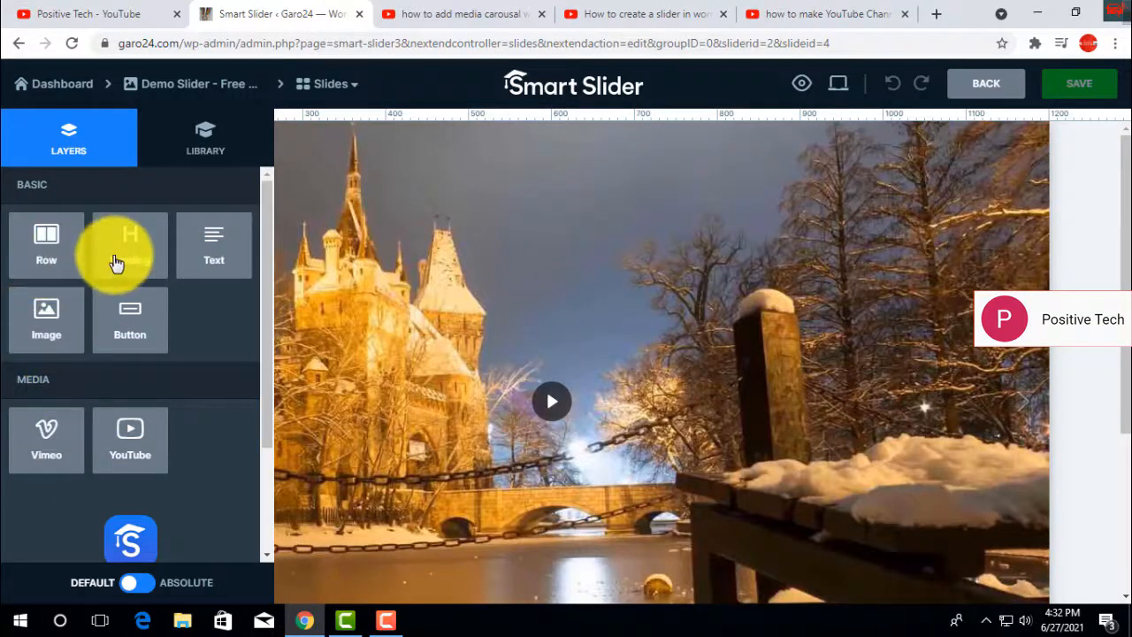
click(47, 325)
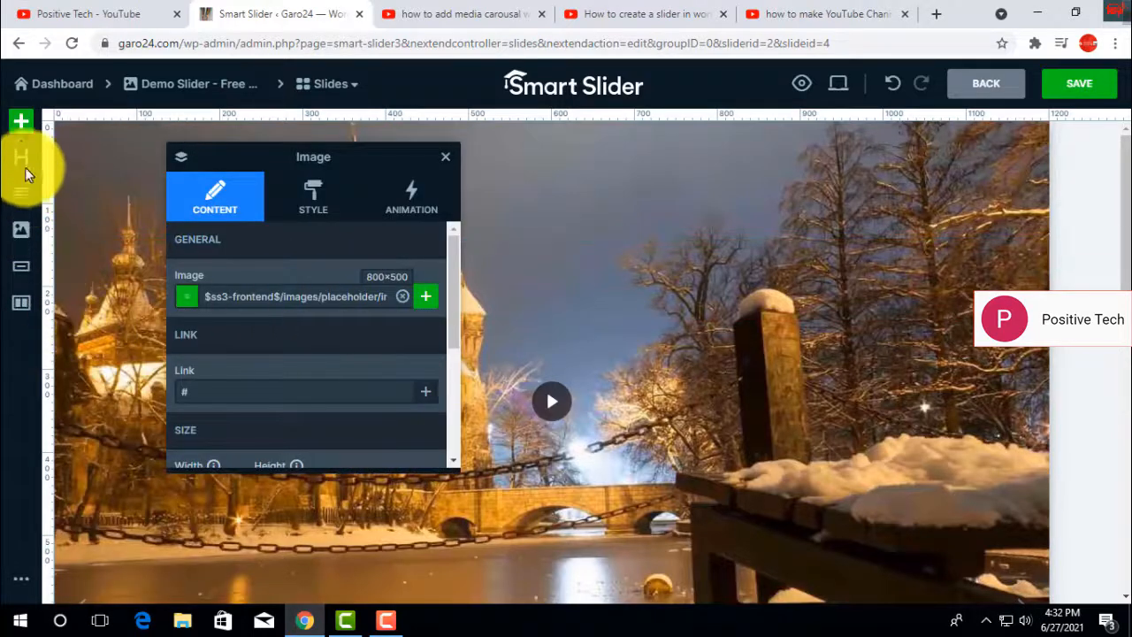
click(20, 122)
click(127, 456)
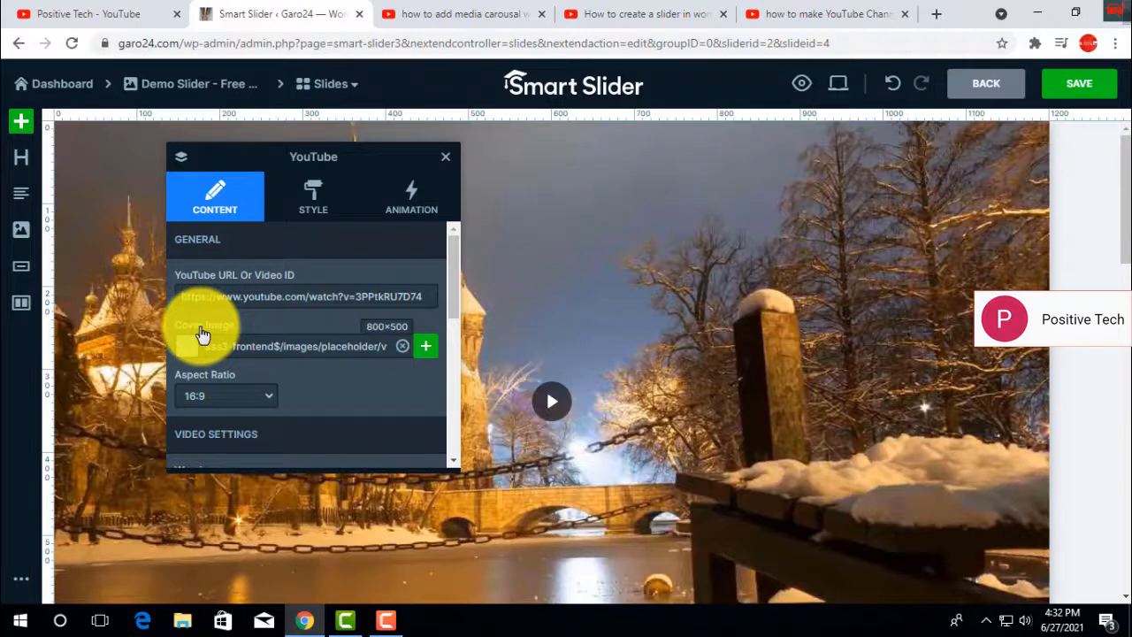
Close the layer settings and return to the slider's overview, discarding the unsaved changes to the Budapest Timelapse slide.
click(444, 165)
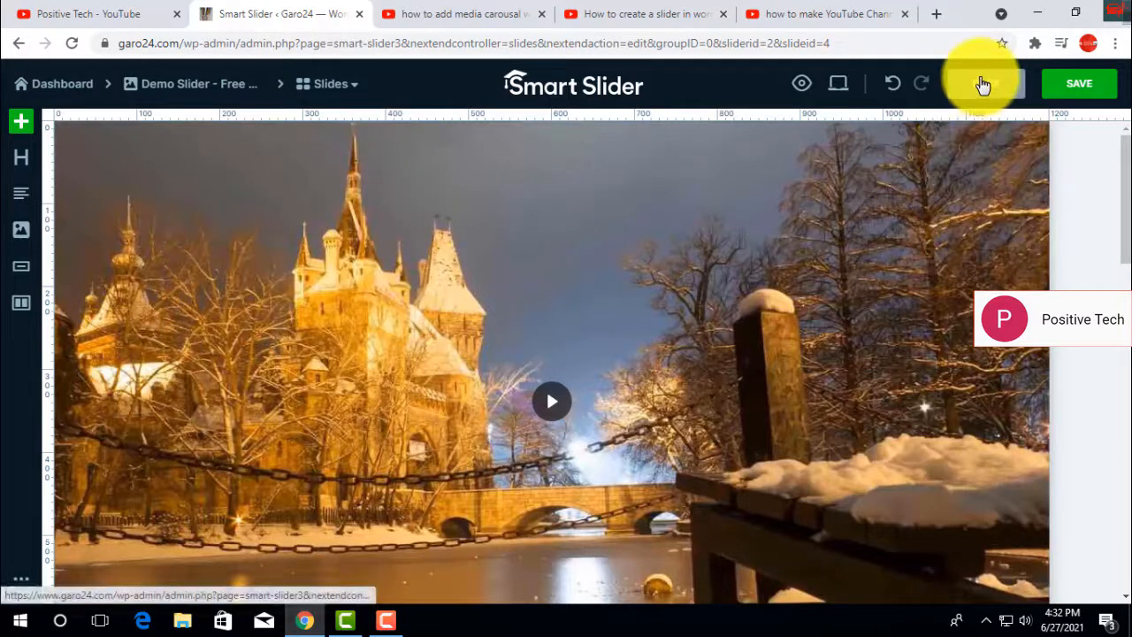
click(984, 84)
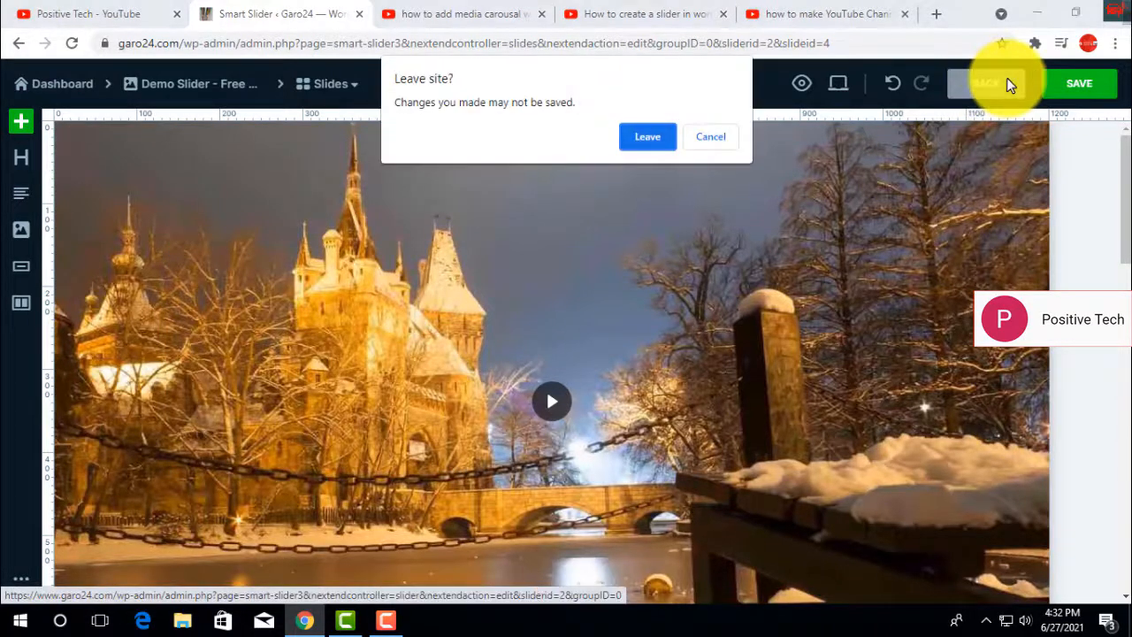
click(645, 140)
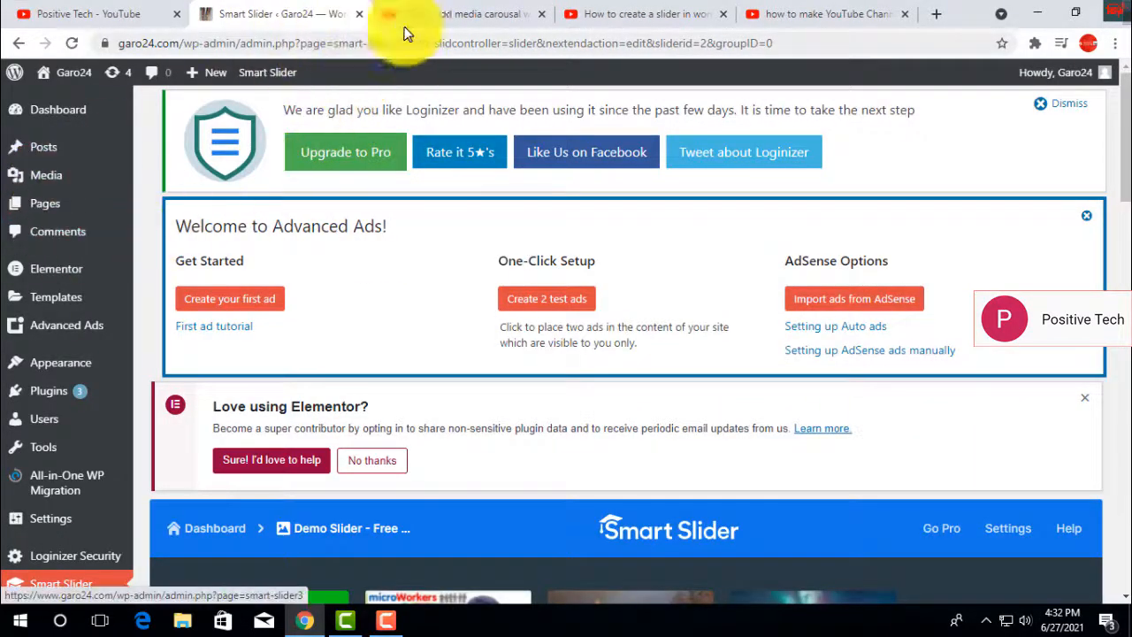
Open the Home page in Elementor and select the heading text under Featured Resorts.
click(46, 207)
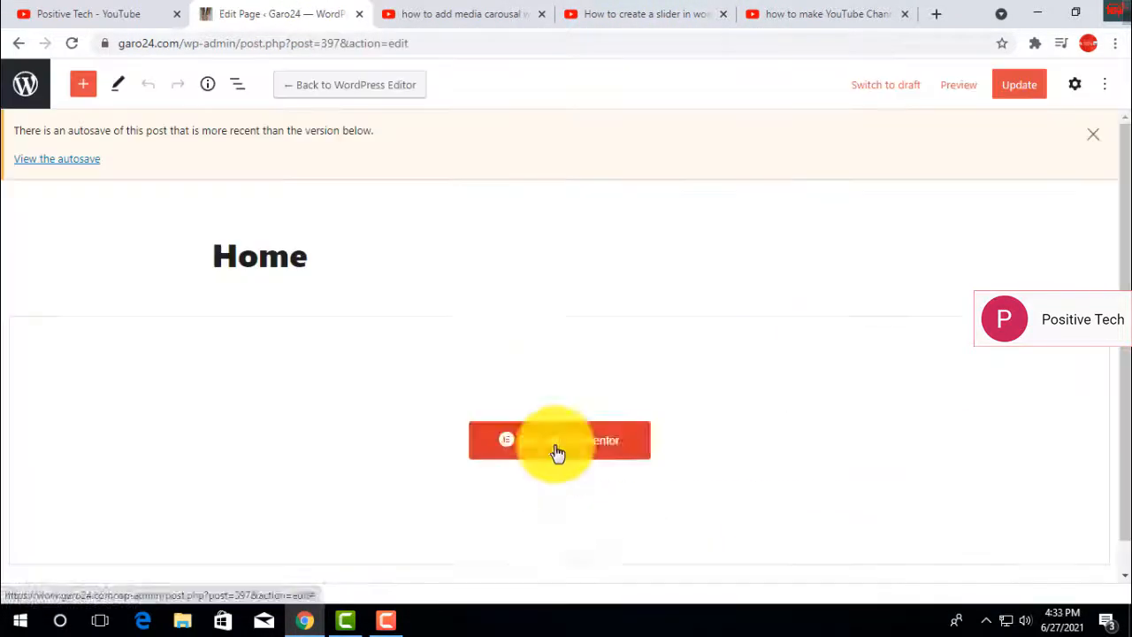
click(557, 455)
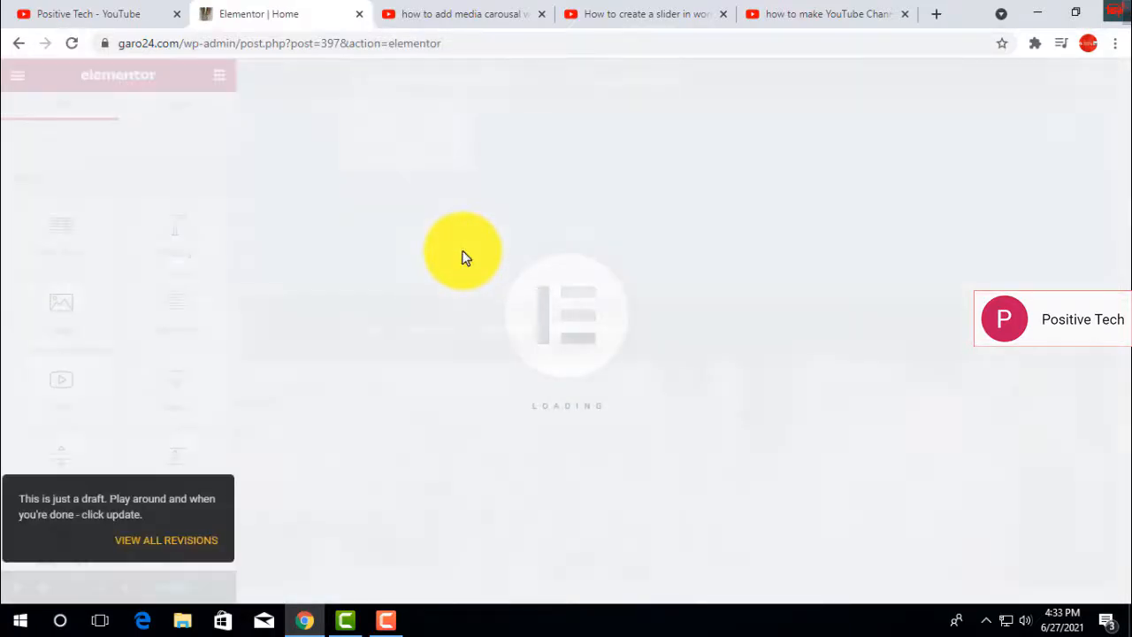
scroll(694, 391, down, 5)
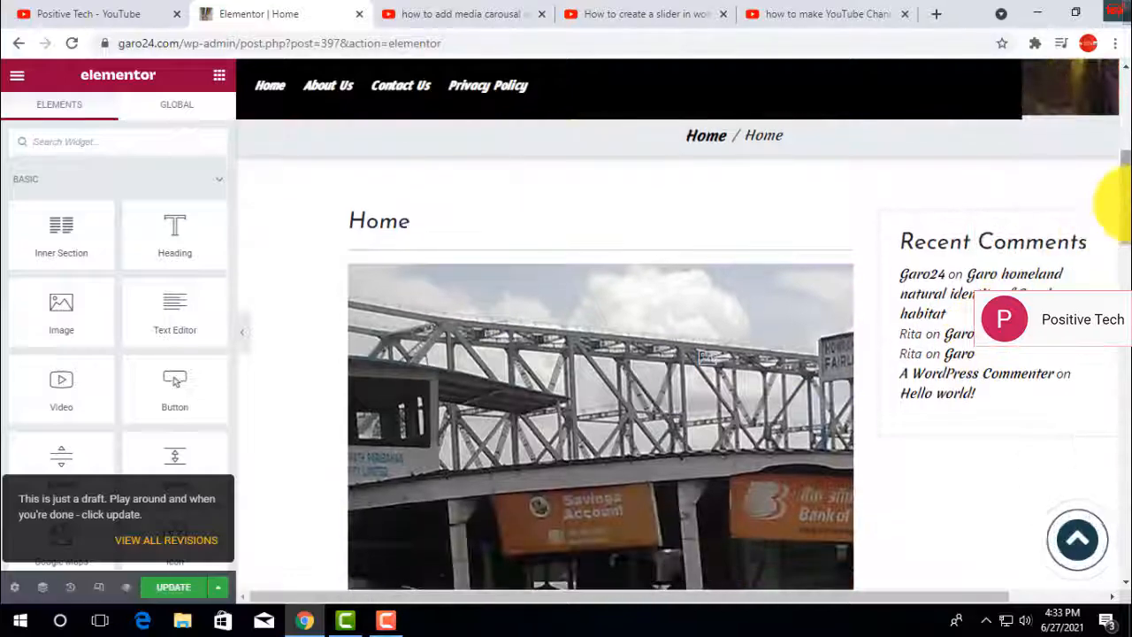
drag(1126, 196, 1129, 434)
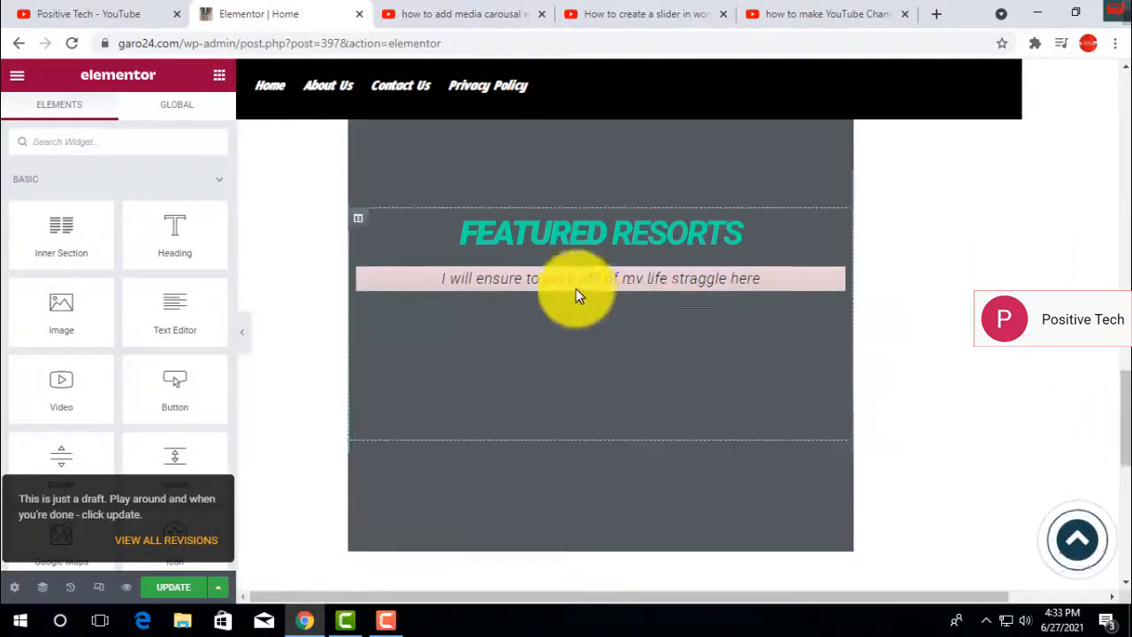
click(627, 278)
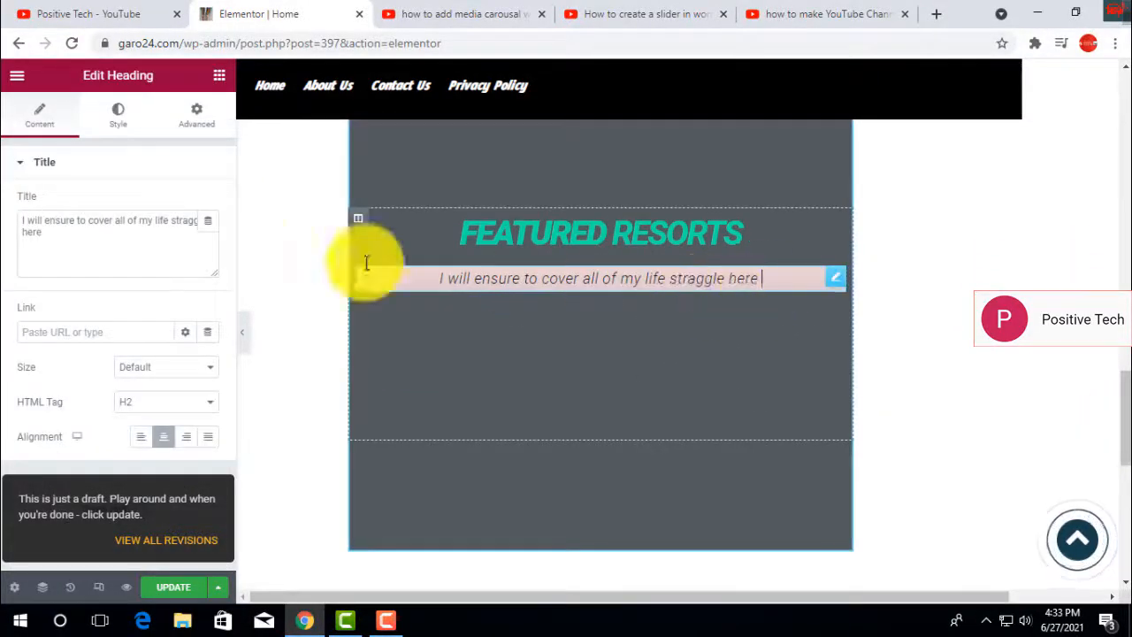
Add a Smart Slider widget below the Featured Resorts heading text and insert the Demo Slider - Free Video Slider.
click(219, 80)
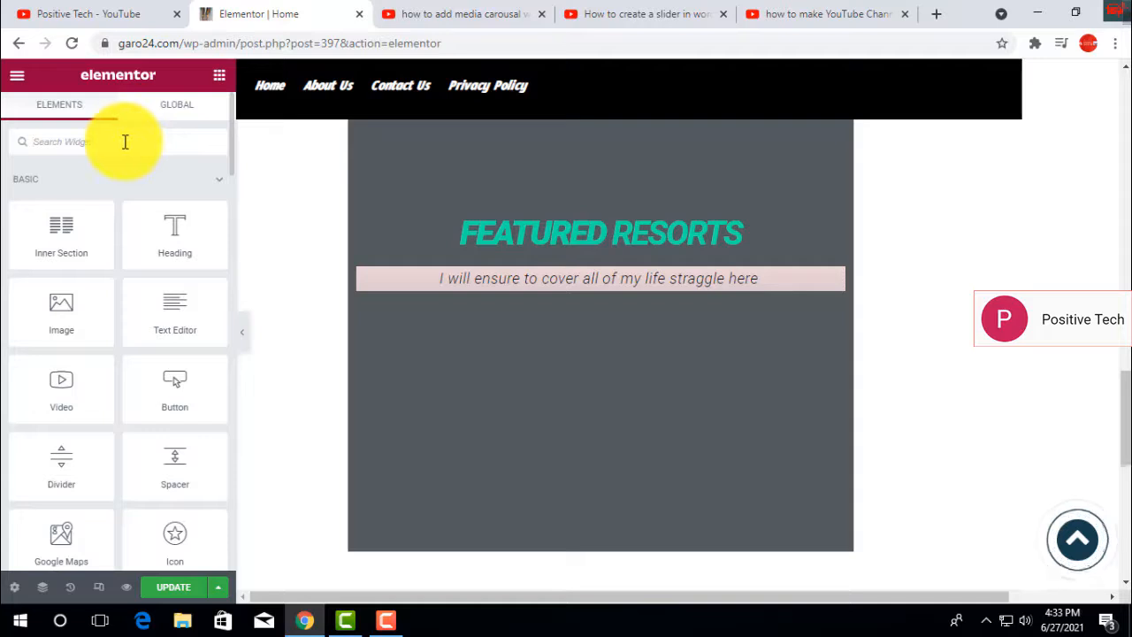
text(sma)
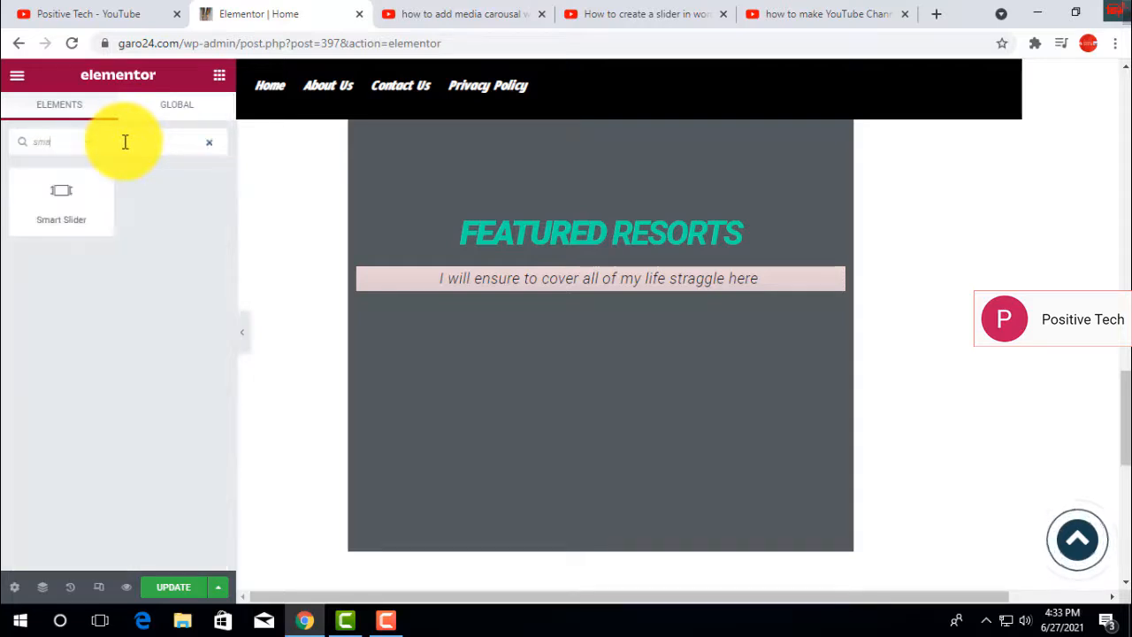
drag(43, 200, 739, 282)
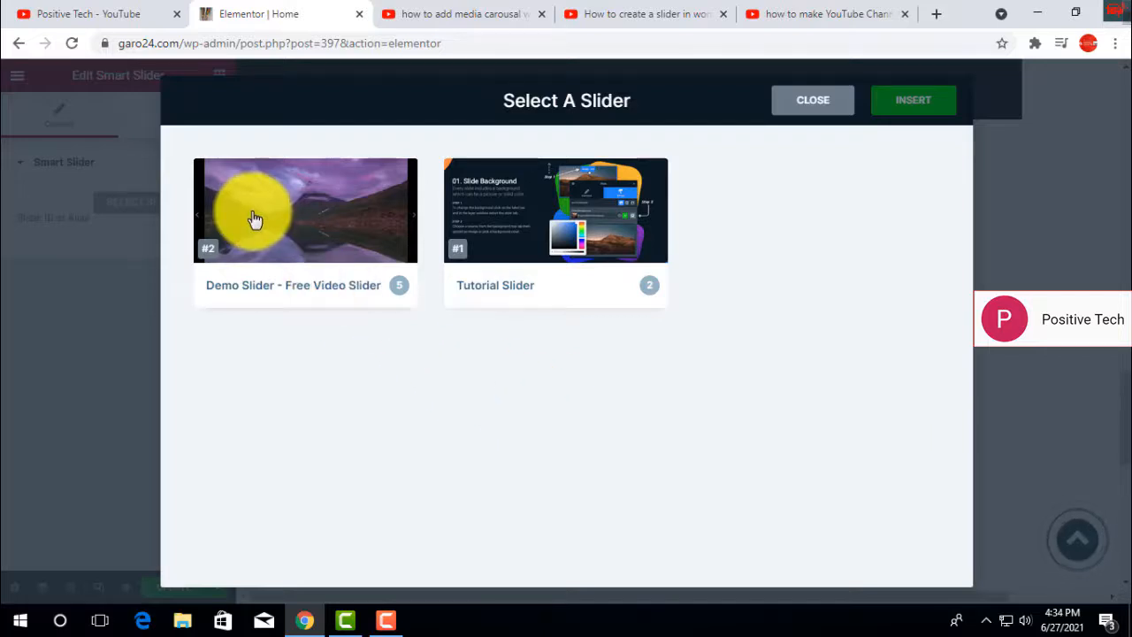
click(255, 219)
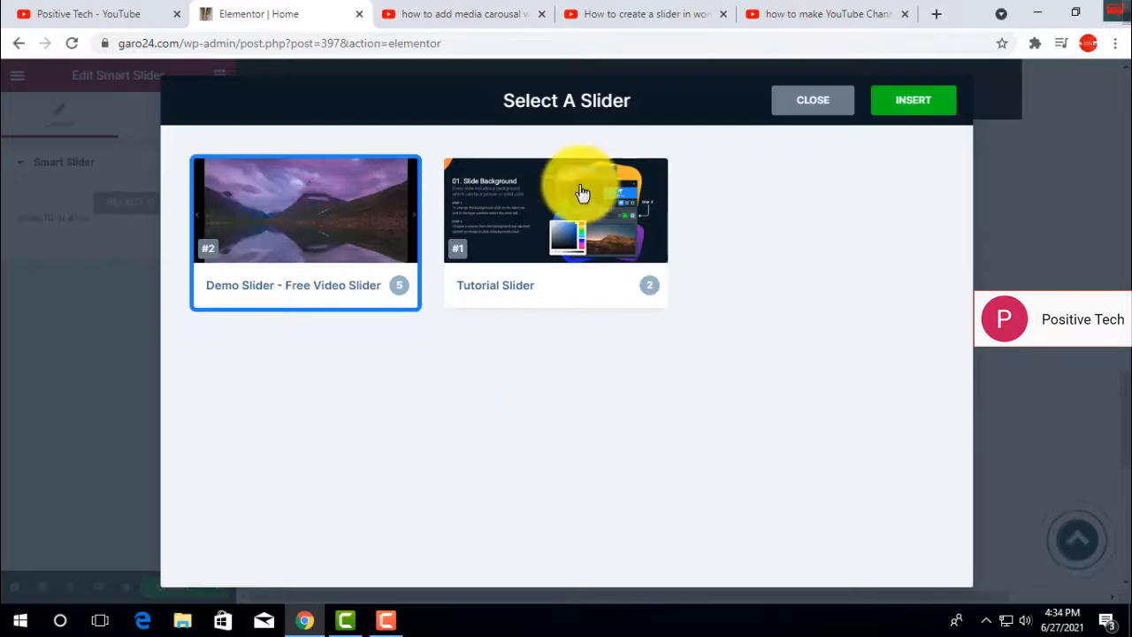
click(906, 104)
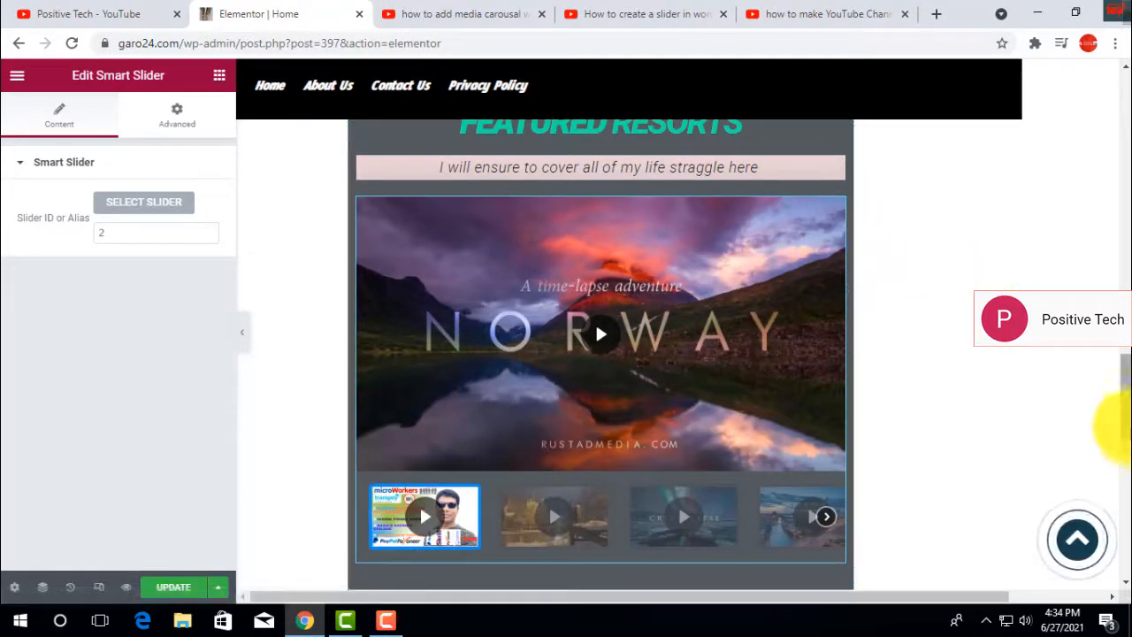
Inspect the inserted video slider and its thumbnails within the Featured Resorts section.
drag(1116, 430, 1122, 391)
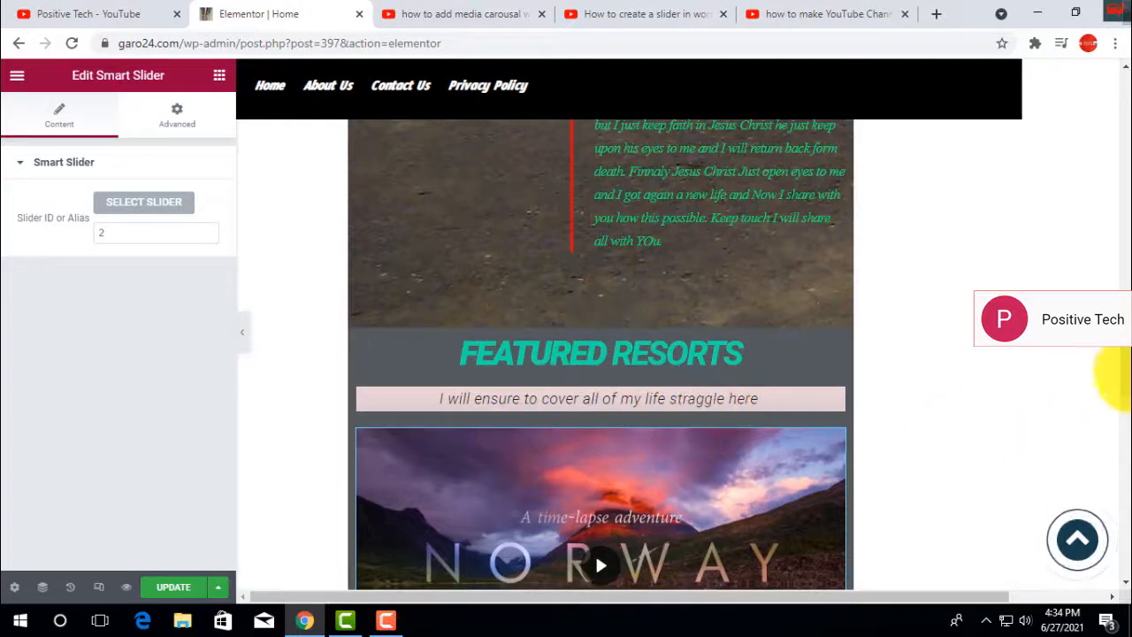
drag(1125, 383, 1125, 431)
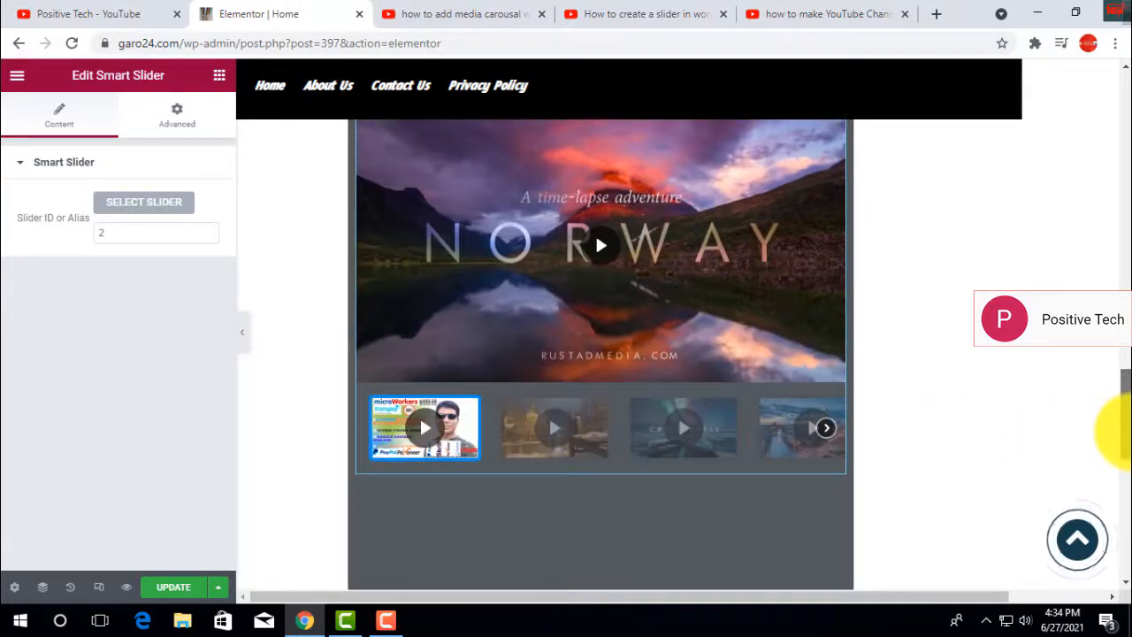
drag(1116, 432, 1122, 402)
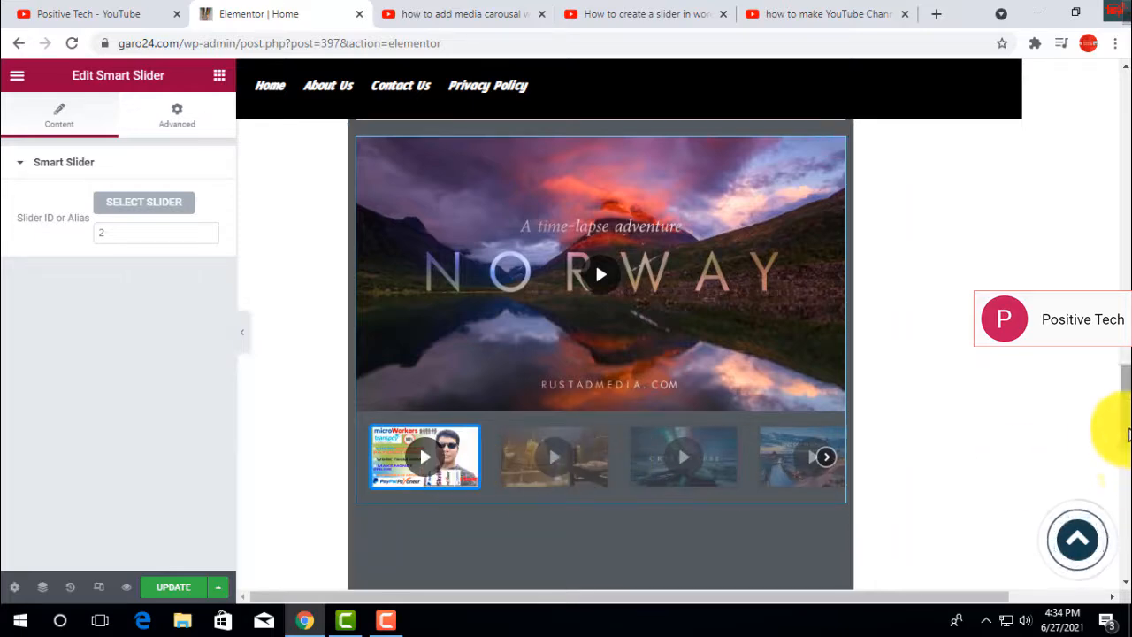
mouse_move(1129, 435)
mouse_down()
mouse_move(1129, 502)
mouse_move(1130, 381)
mouse_move(1130, 446)
mouse_up()
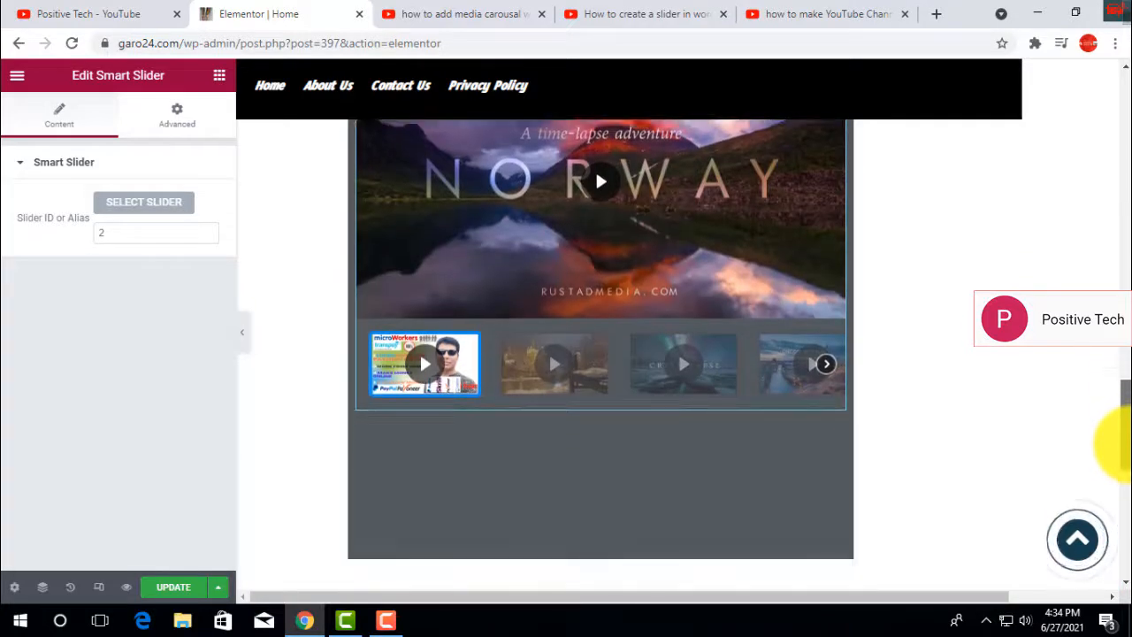
scroll(623, 354, down, 2)
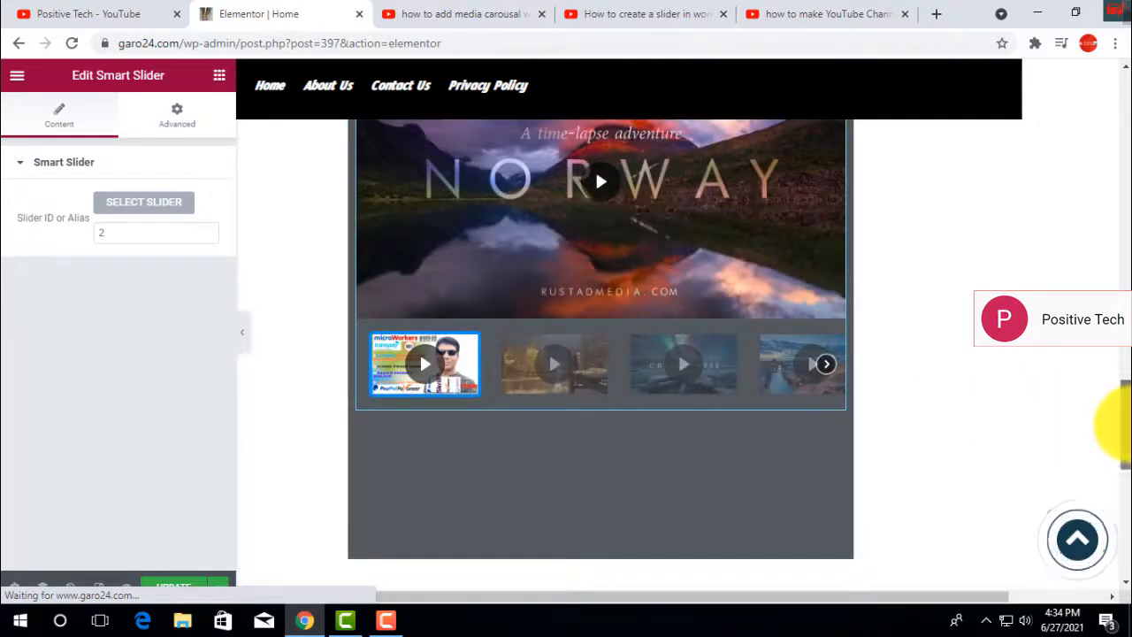
drag(1124, 425, 1115, 397)
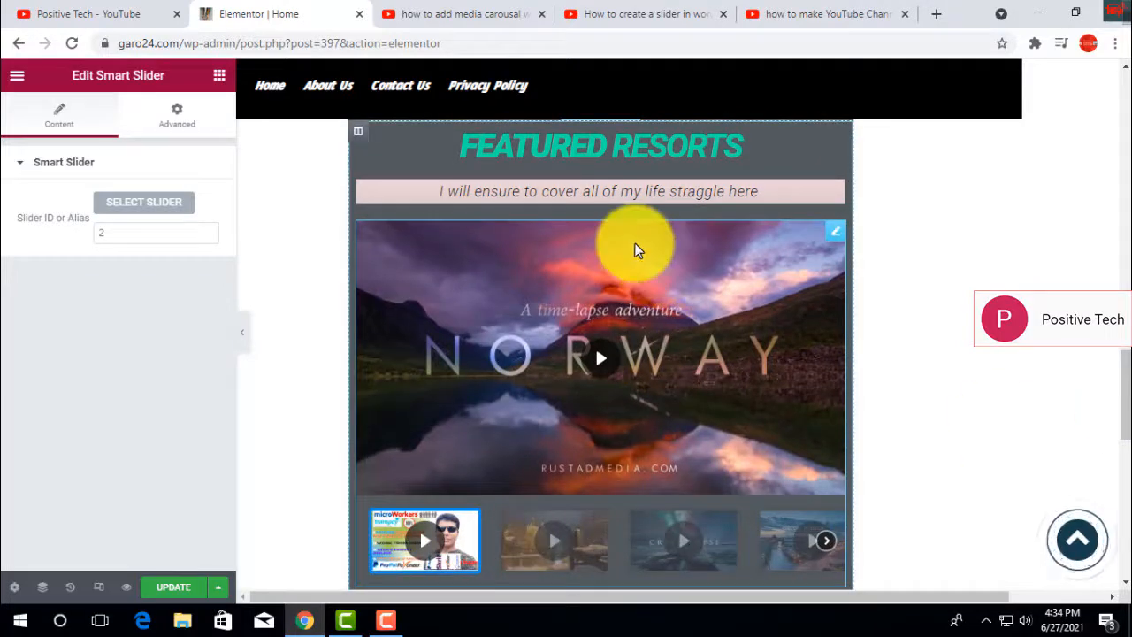
Add another Smart Slider widget in the empty area below the section, using the Demo Slider - Free Video Slider.
scroll(836, 462, down, 4)
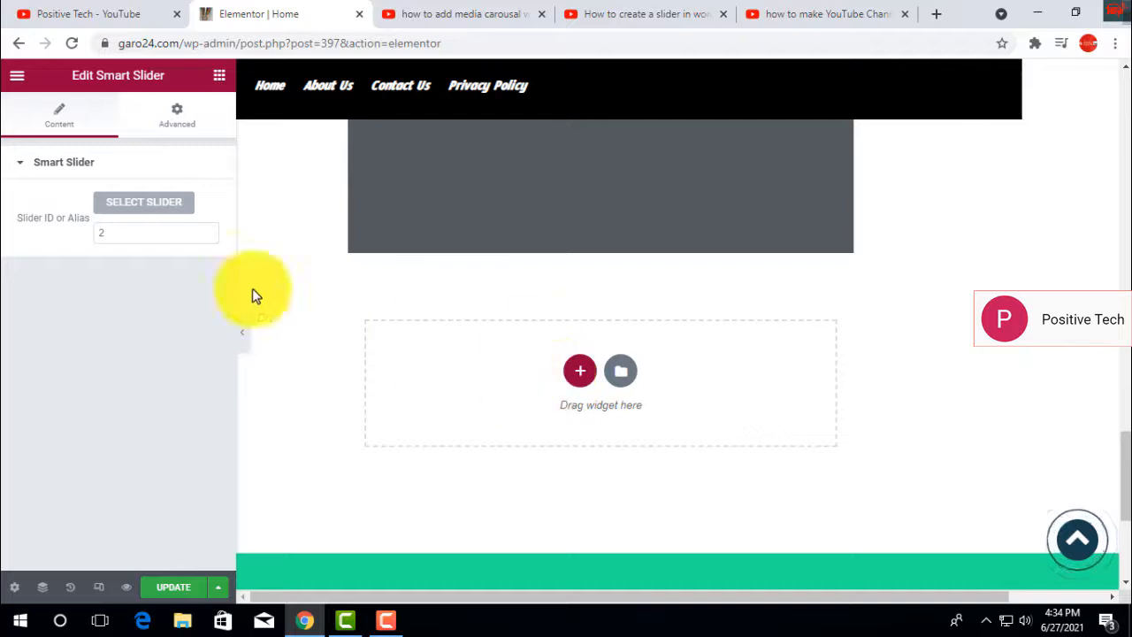
click(220, 81)
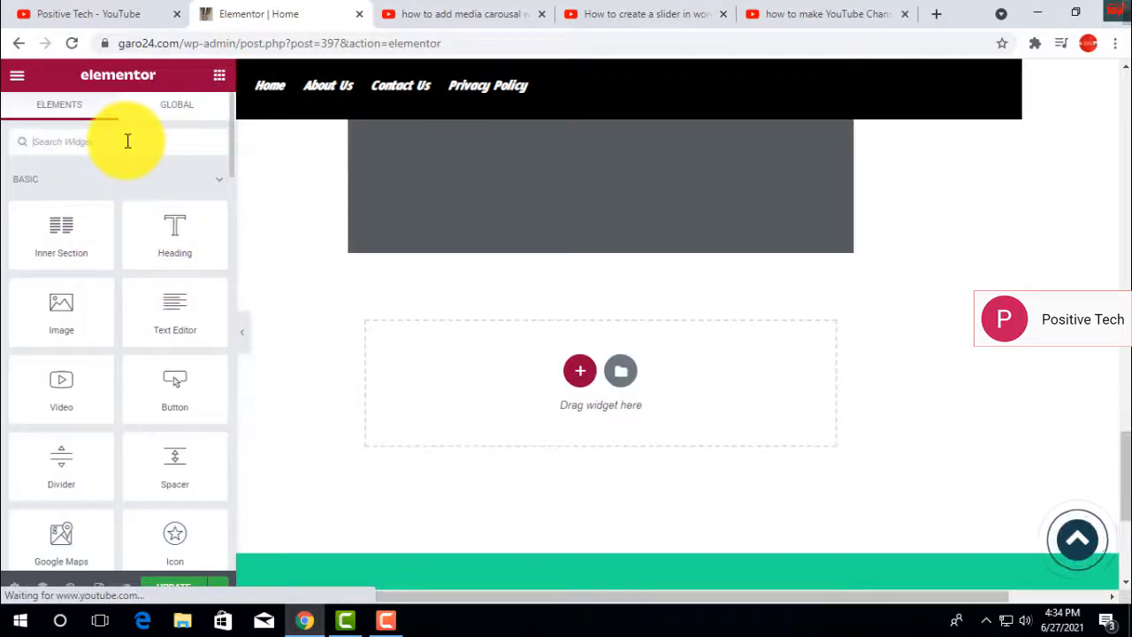
text(s)
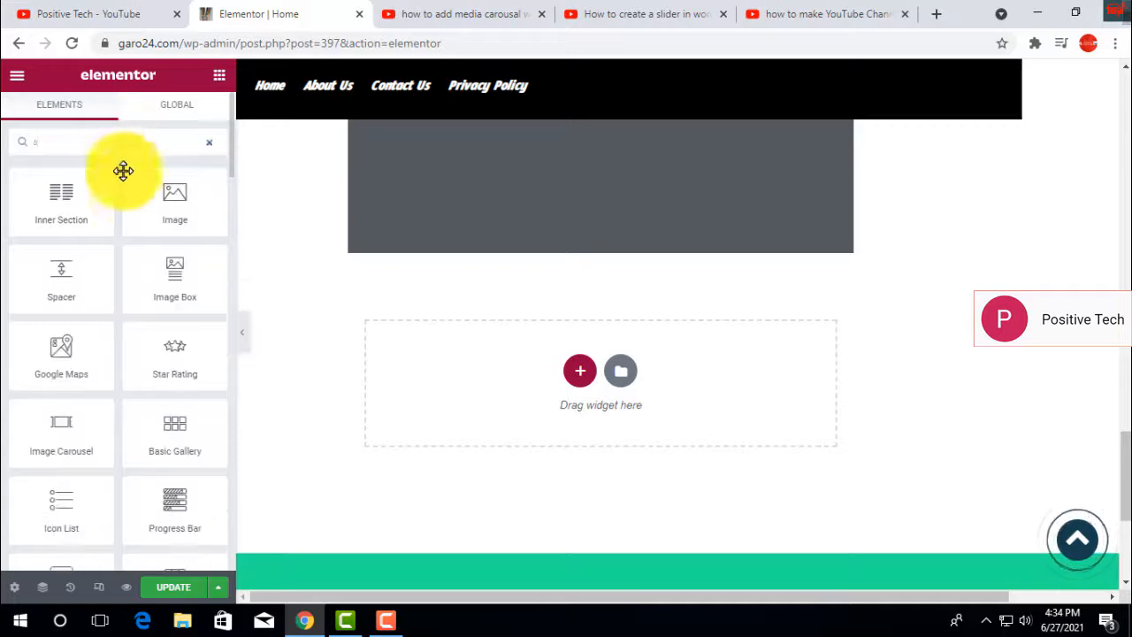
text(m)
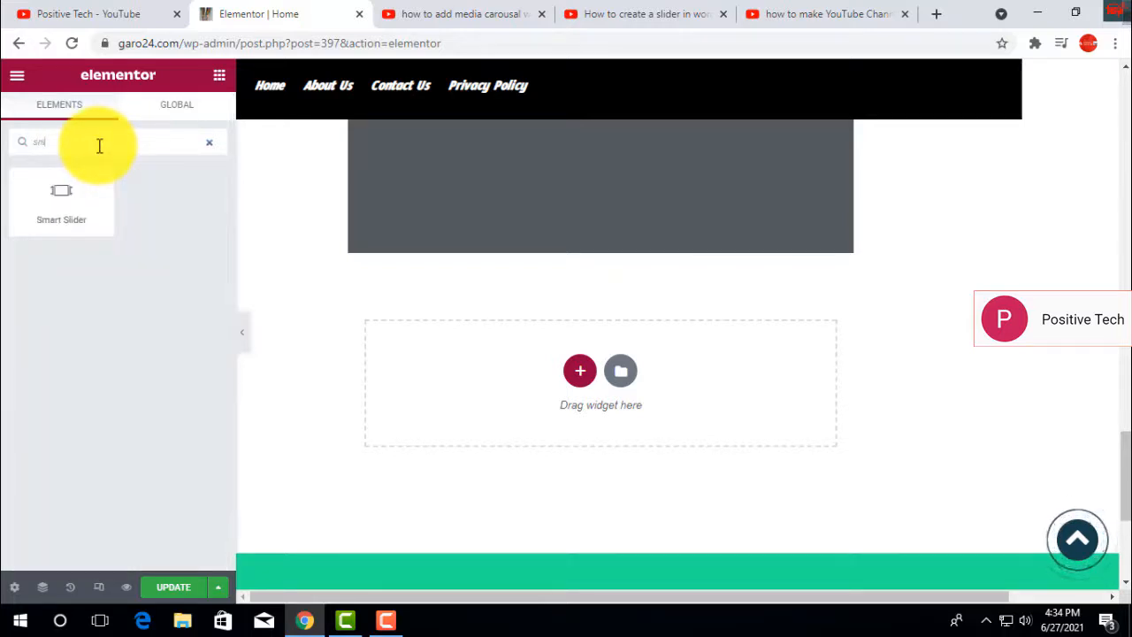
drag(73, 203, 581, 369)
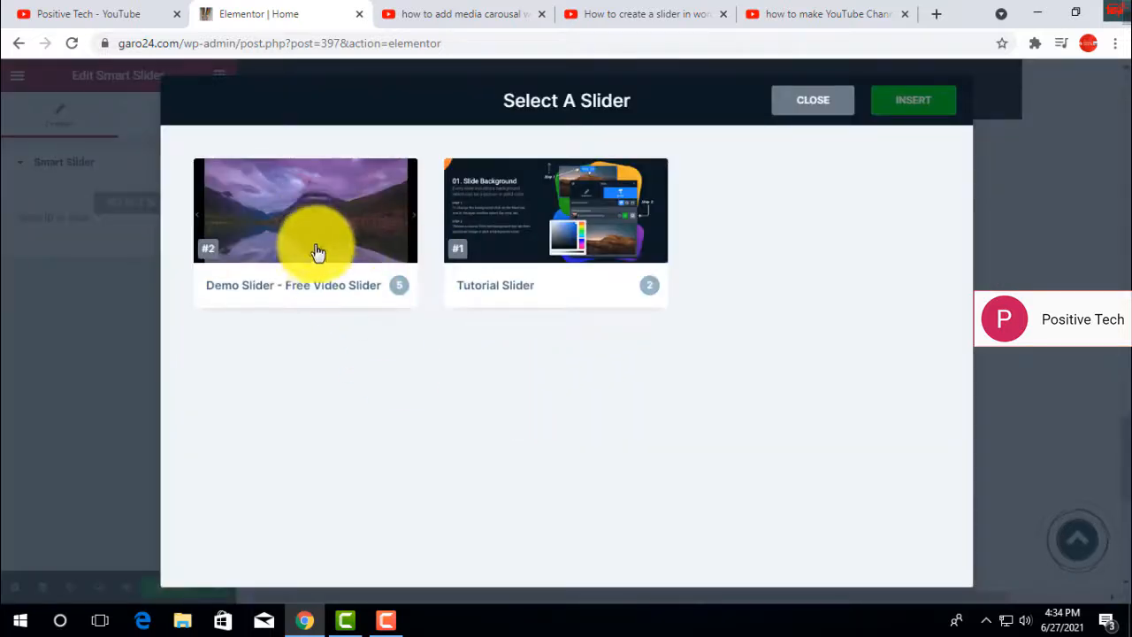
click(312, 247)
click(900, 110)
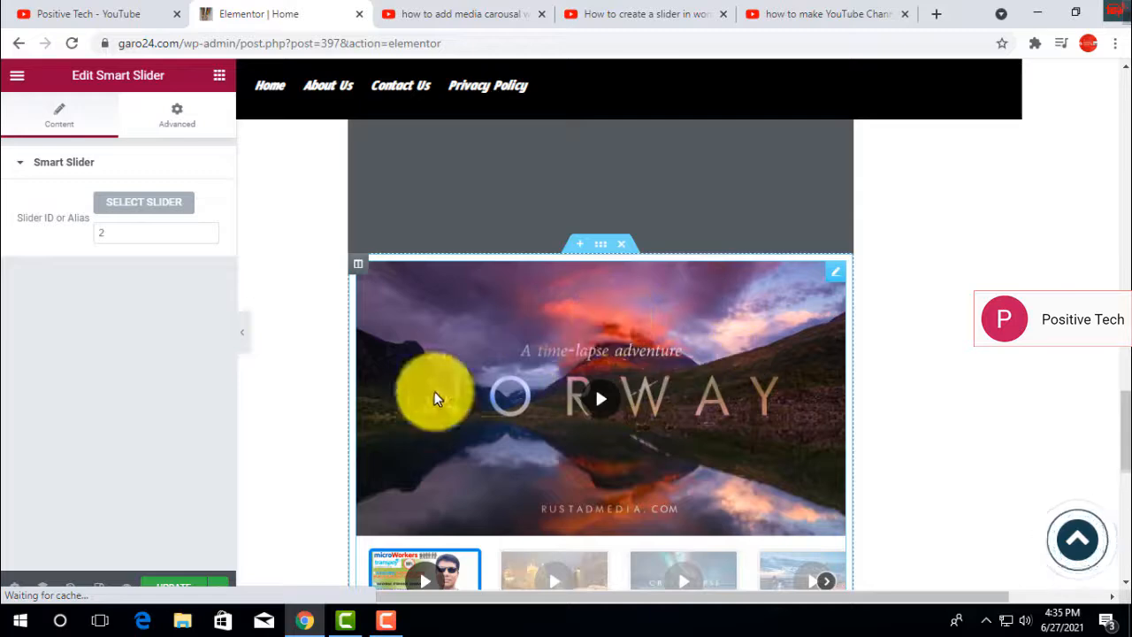
Delete the duplicate slider section below the Featured Resorts section.
drag(1126, 431, 1116, 455)
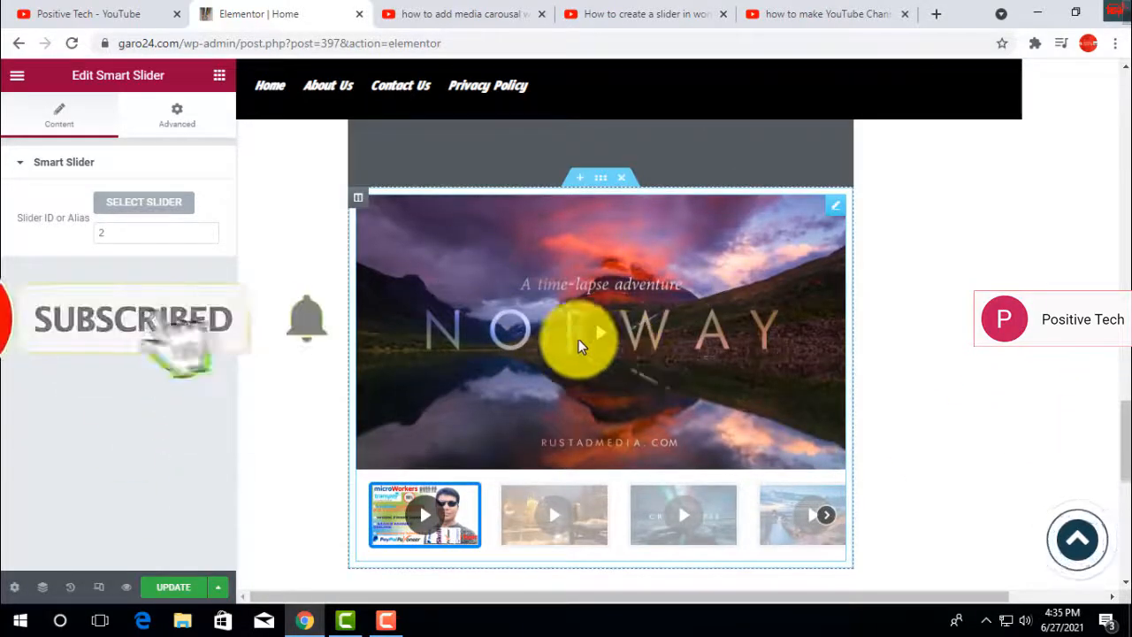
mouse_move(1116, 434)
mouse_down()
mouse_move(1128, 342)
mouse_move(1129, 425)
mouse_up()
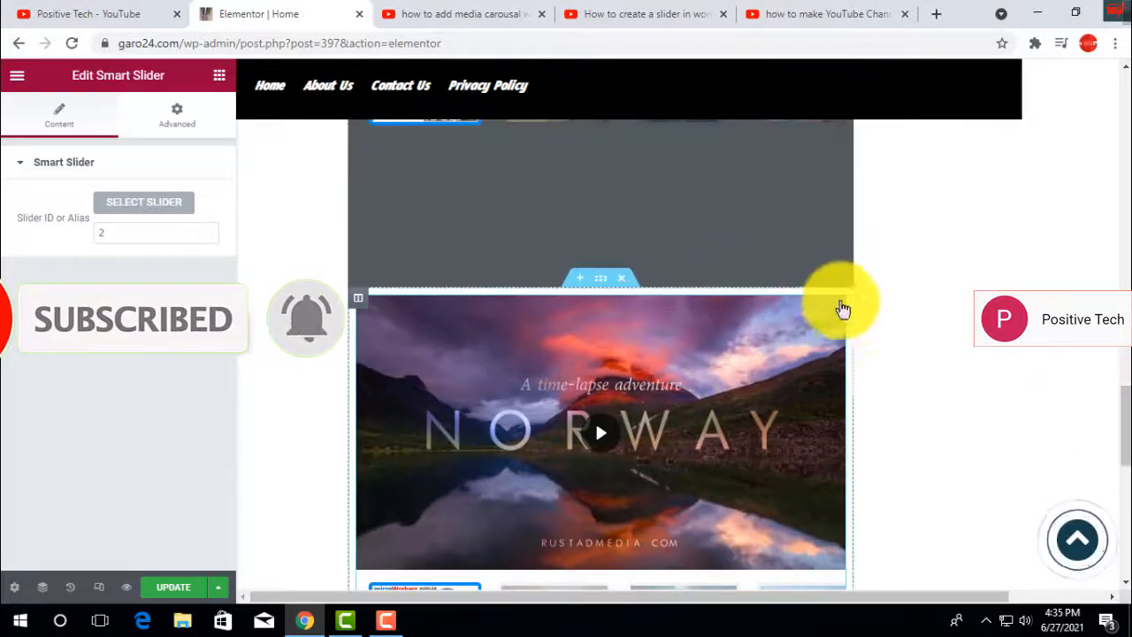
click(620, 285)
scroll(1116, 389, up, 3)
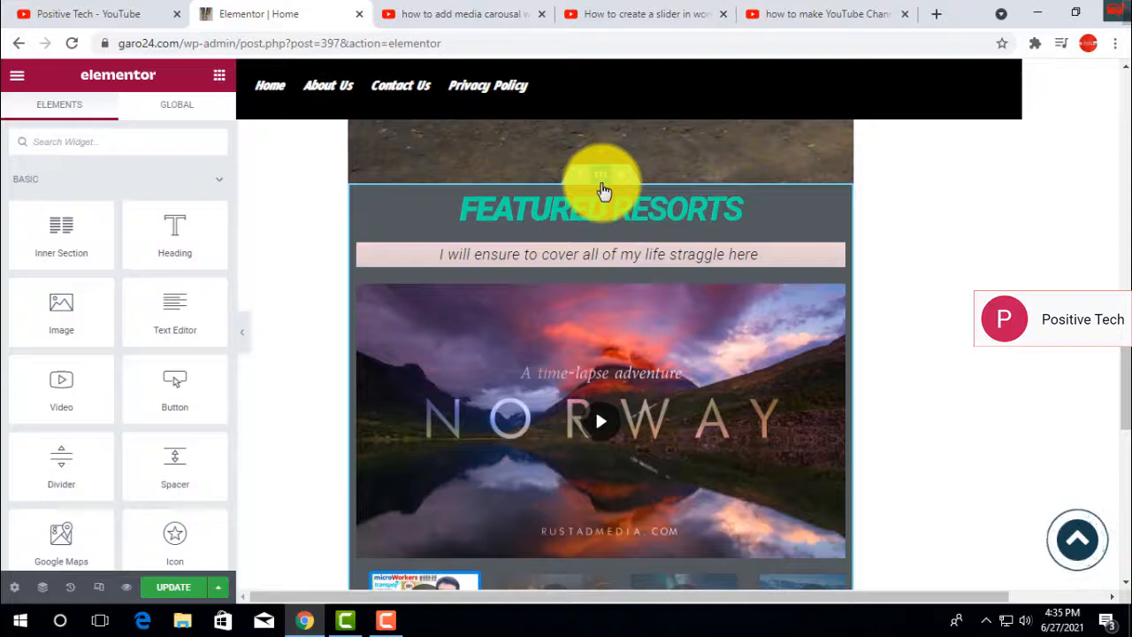
click(772, 16)
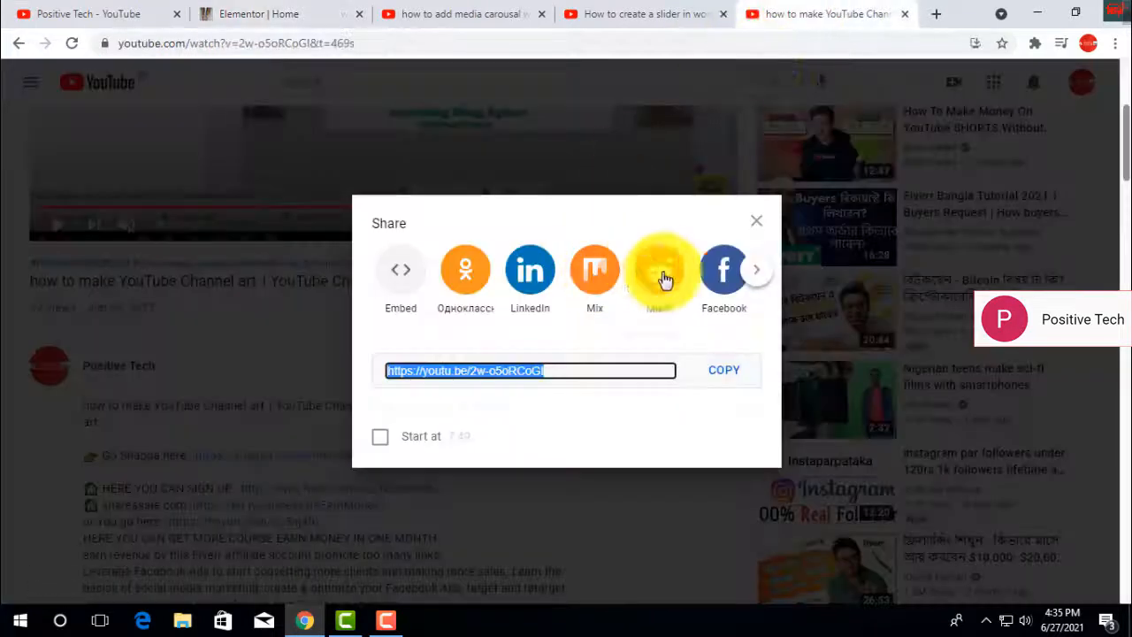
click(442, 15)
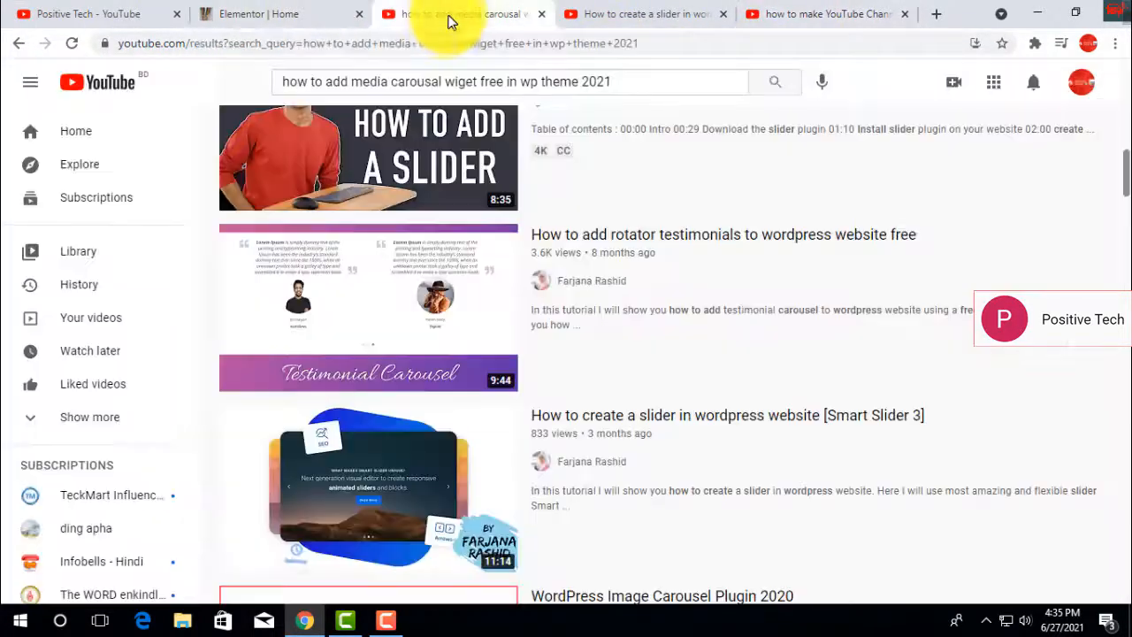
click(258, 14)
Update the Home page with the inserted slider and open the live page at the slider.
drag(1116, 485, 1112, 379)
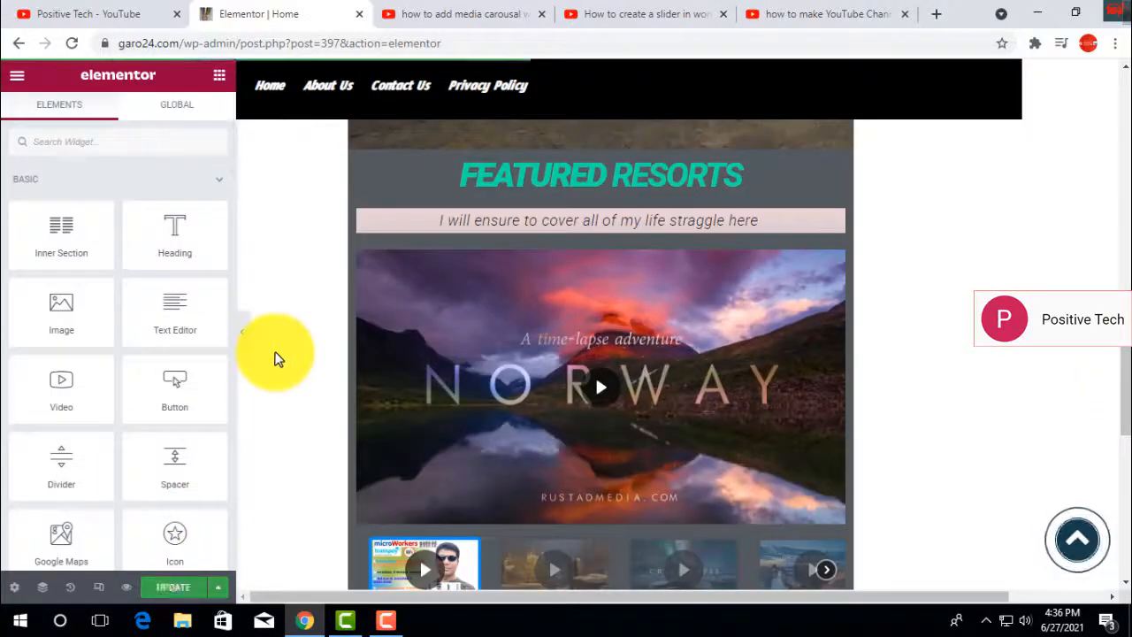
click(181, 586)
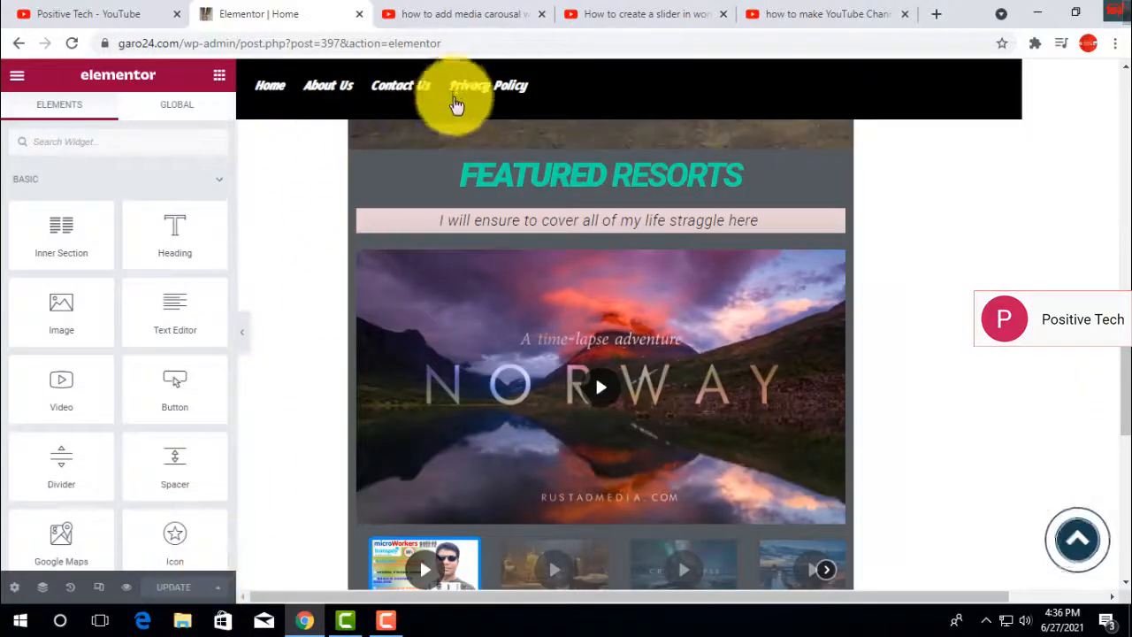
drag(1124, 469, 1124, 463)
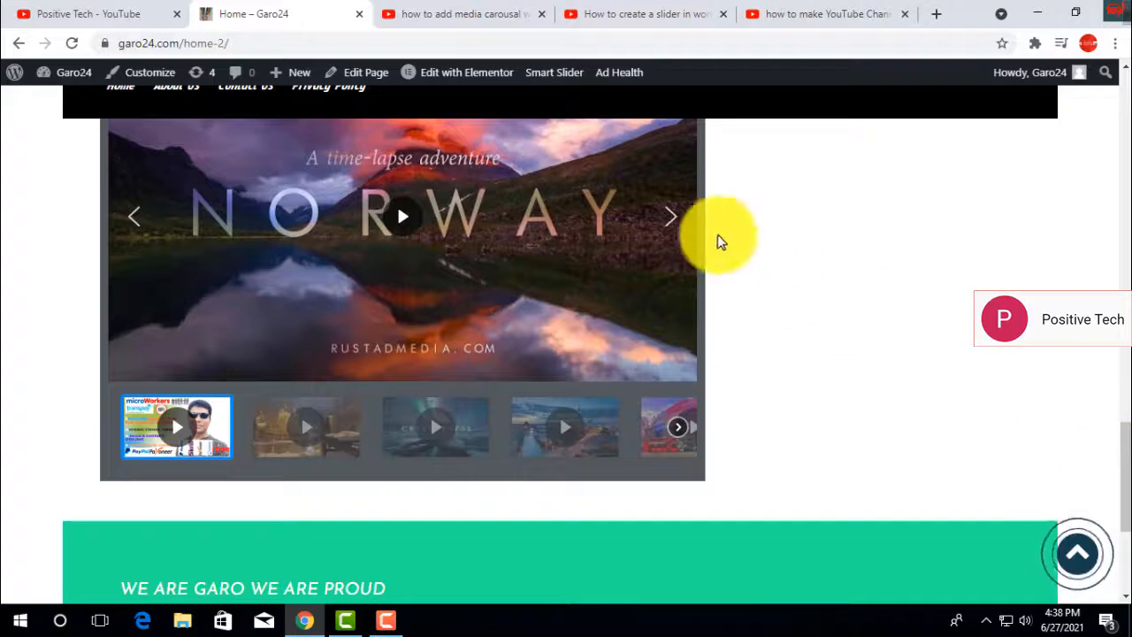
Check the live slider by going through all its slides and playing the Norway video.
click(671, 223)
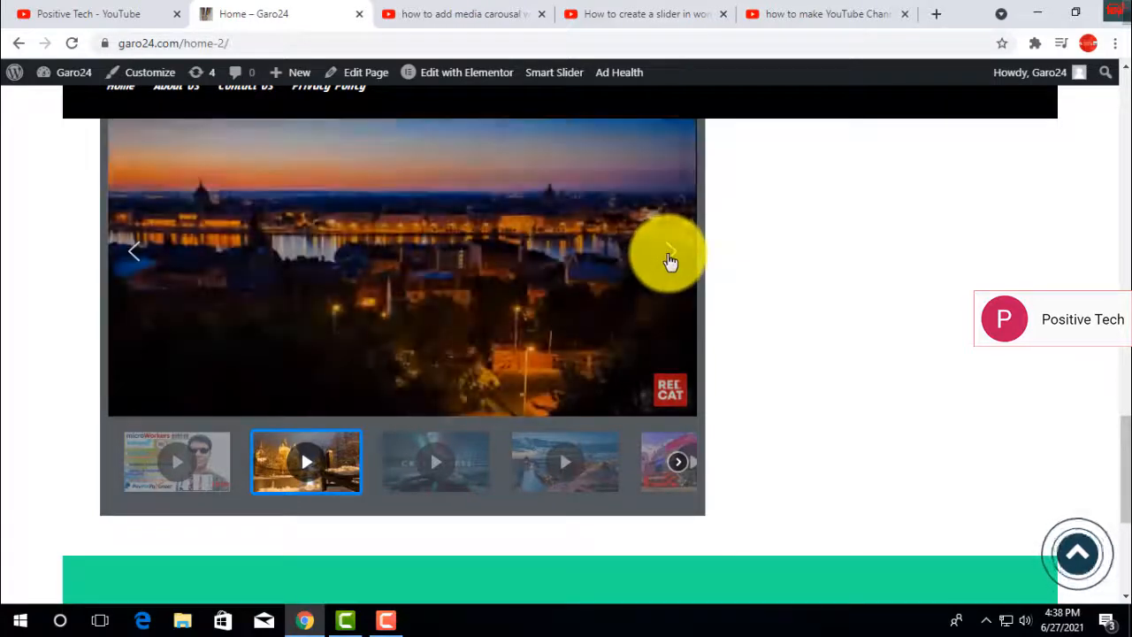
click(669, 256)
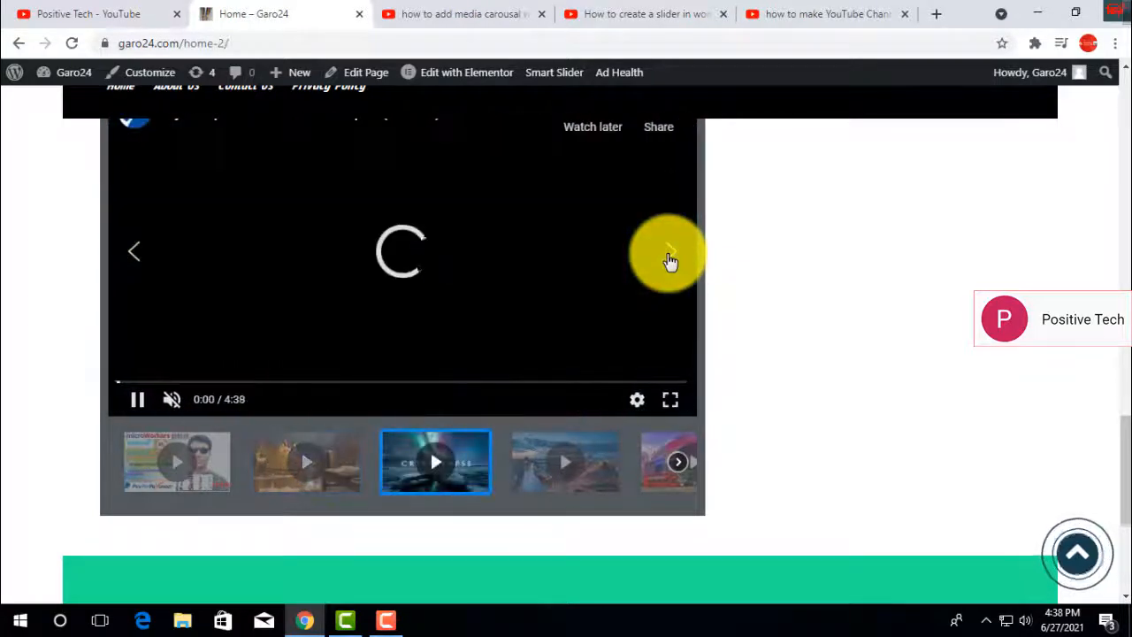
click(670, 258)
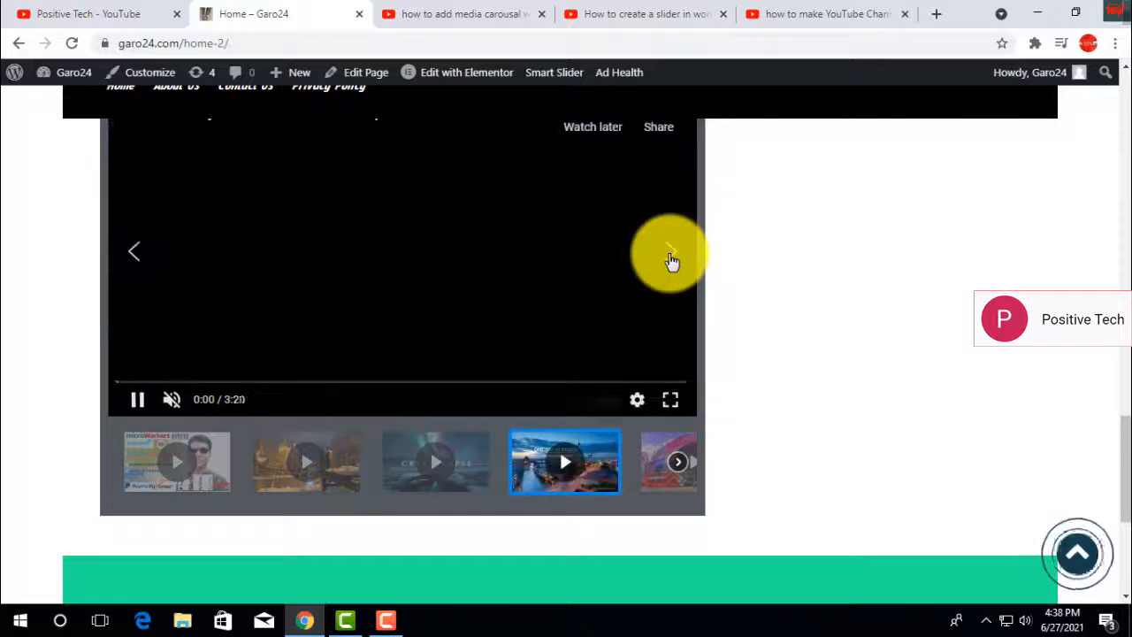
click(670, 259)
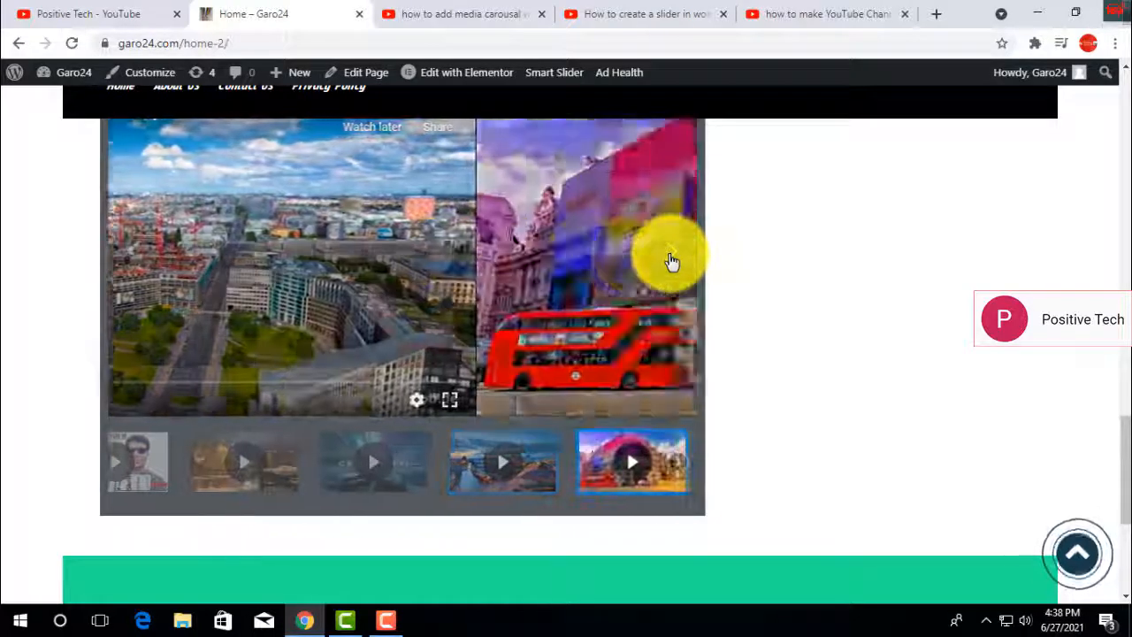
click(671, 258)
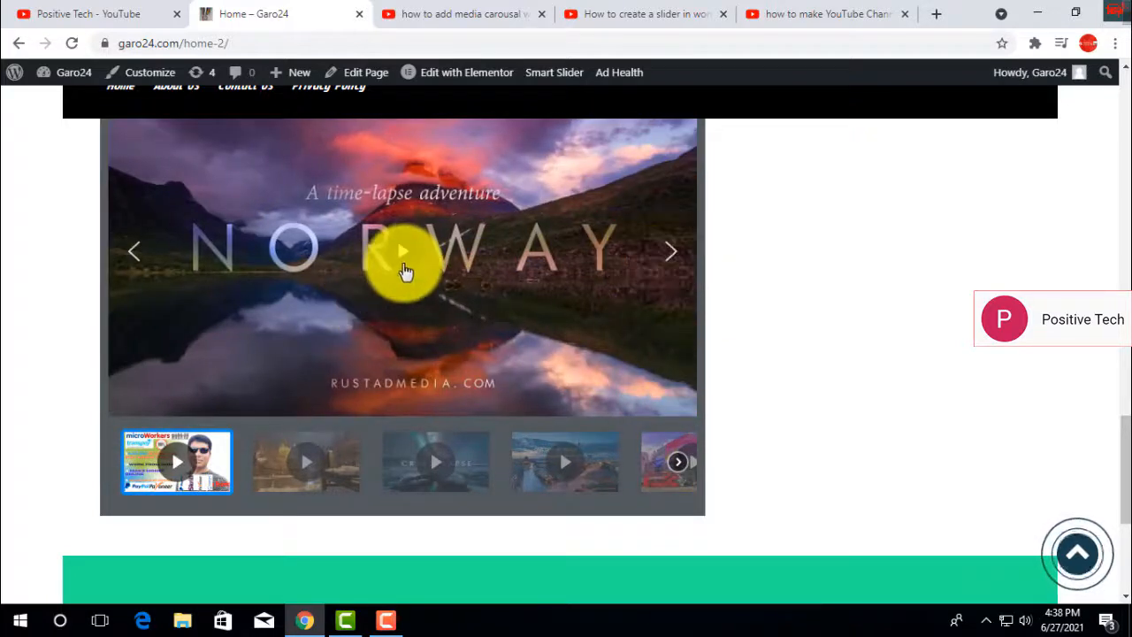
click(402, 257)
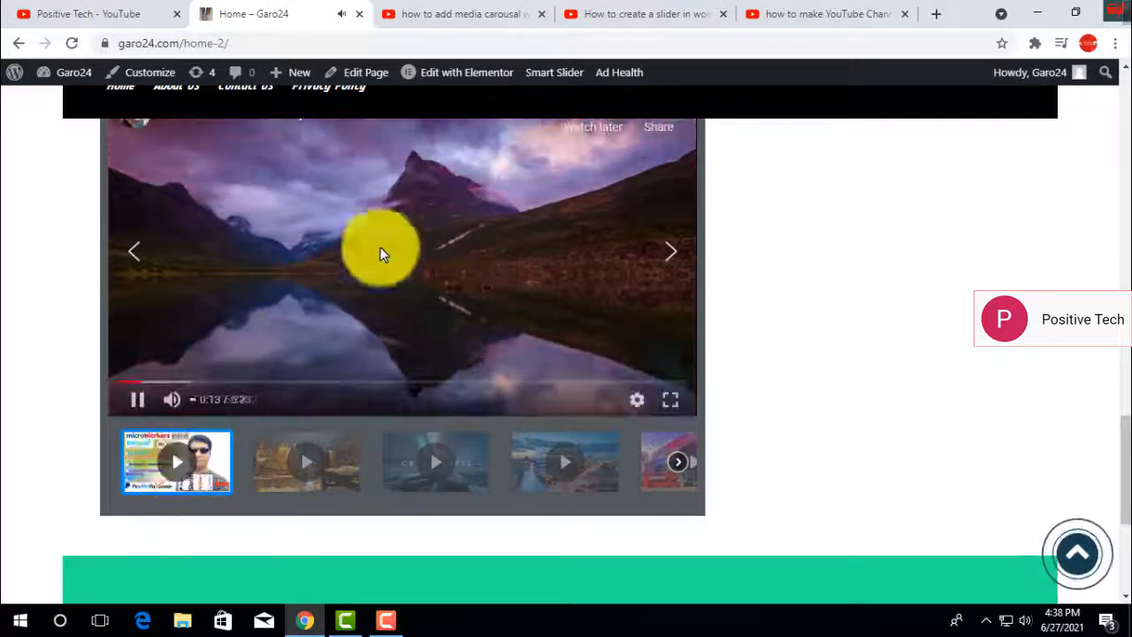
drag(1113, 480, 1113, 430)
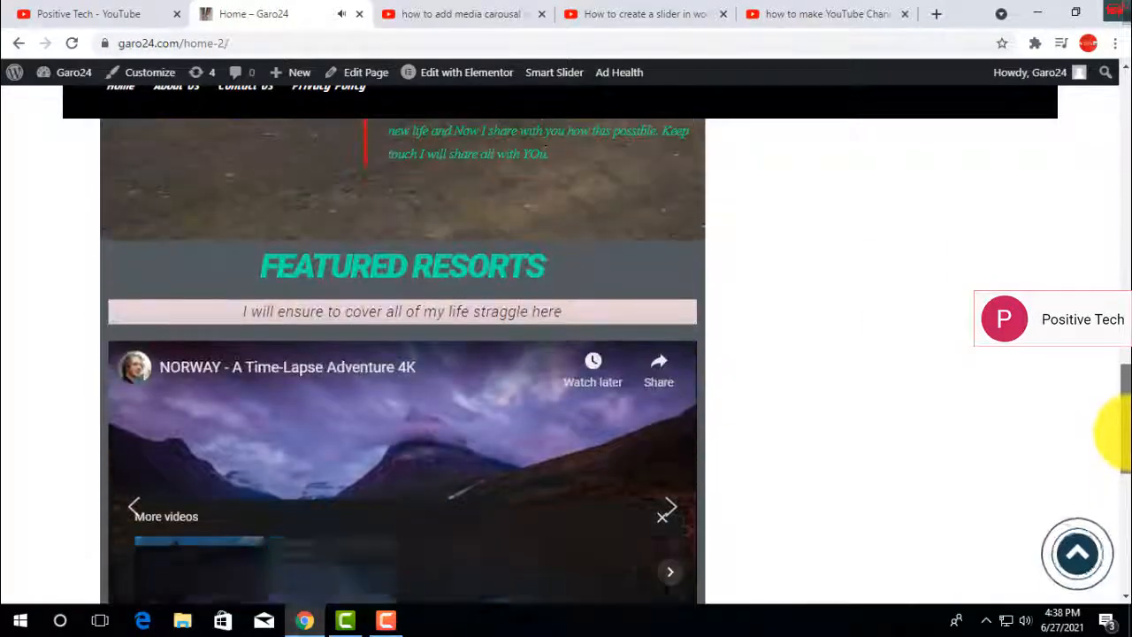